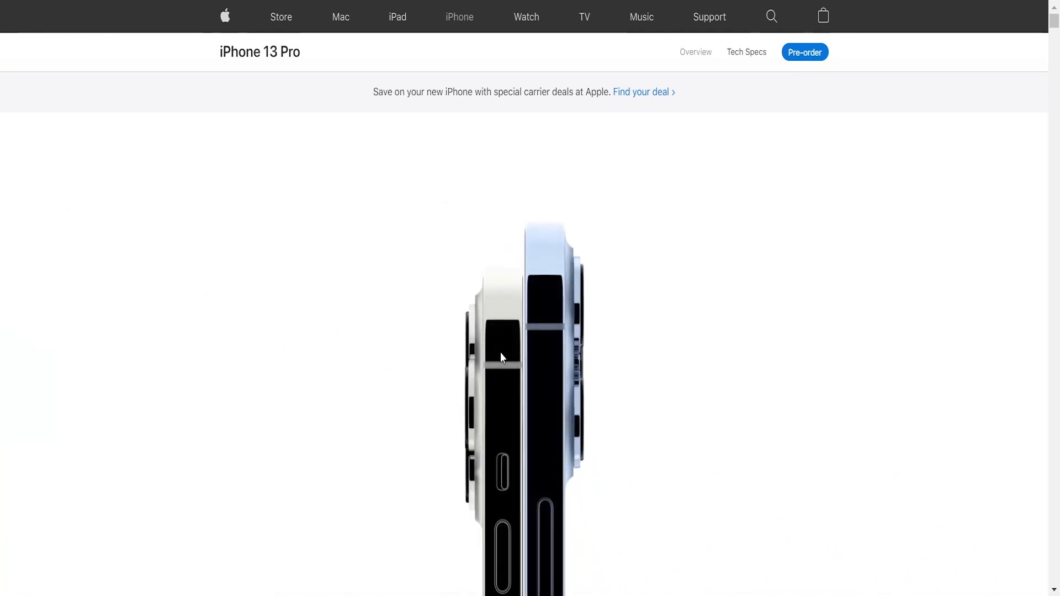
Step: Examine the scroll-driven product visuals near the start of the iPhone 13 Pro page
scroll(514, 351, down, 3)
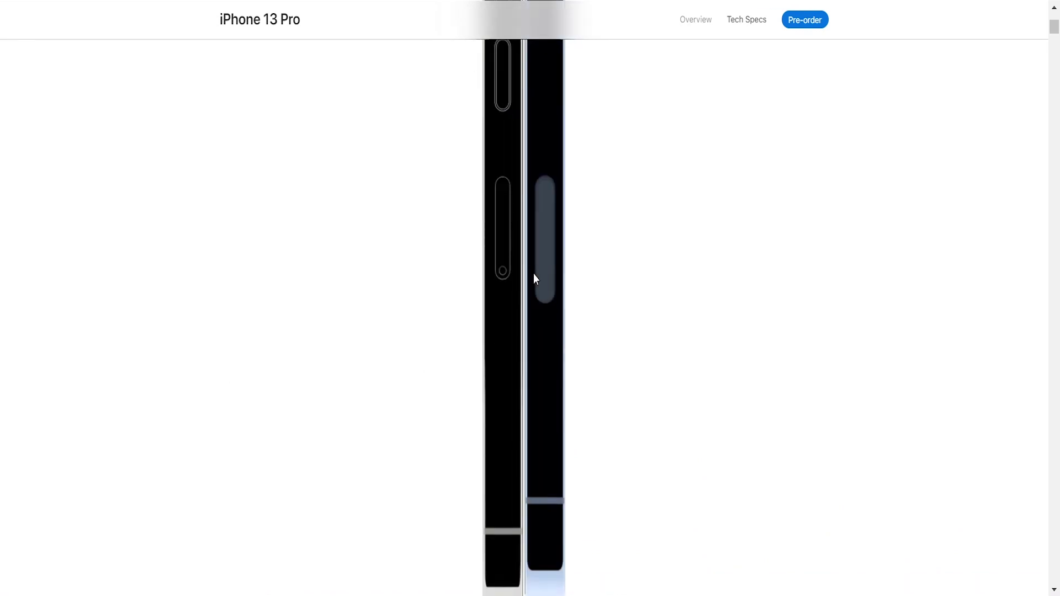
scroll(541, 271, down, 3)
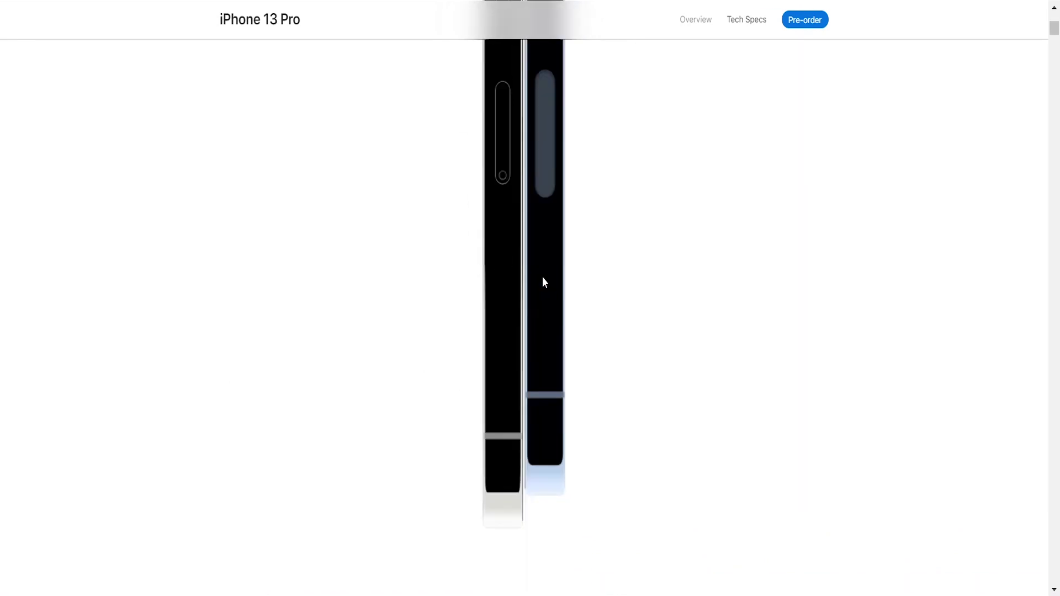
scroll(568, 250, up, 2)
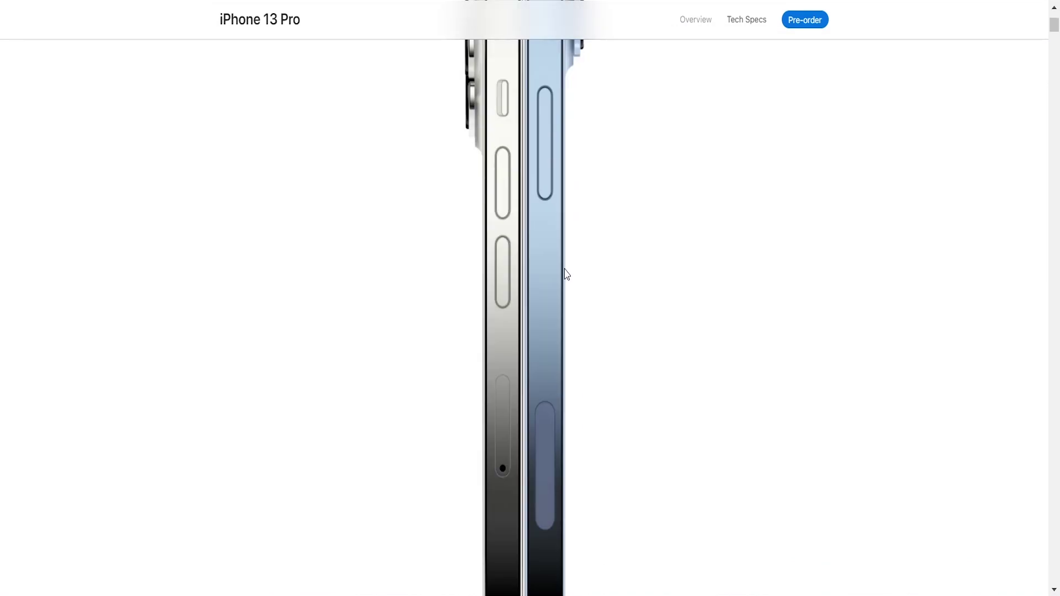
scroll(568, 276, down, 9)
scroll(573, 285, up, 11)
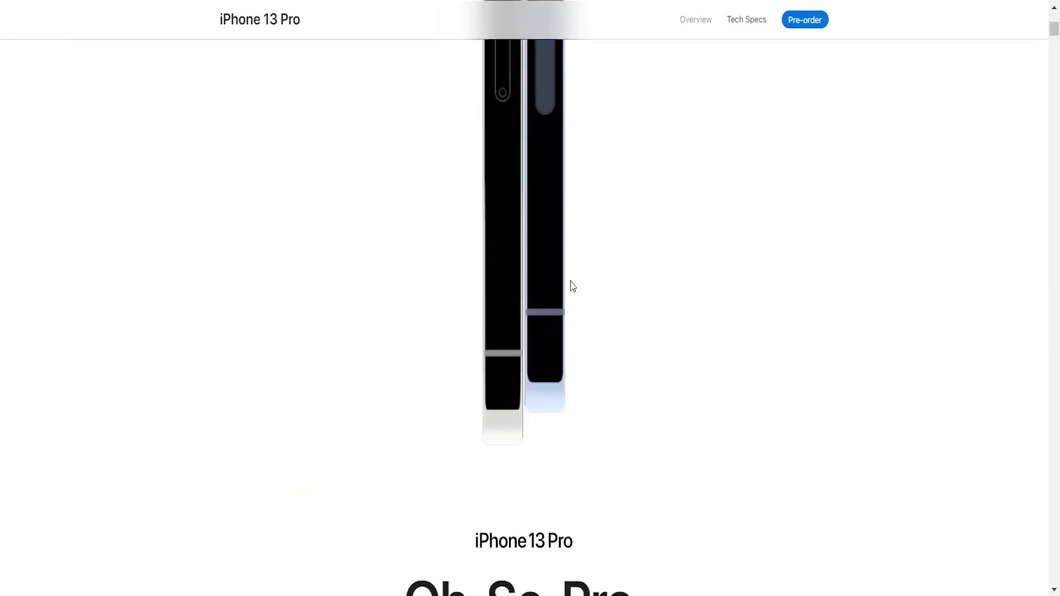
scroll(574, 285, up, 3)
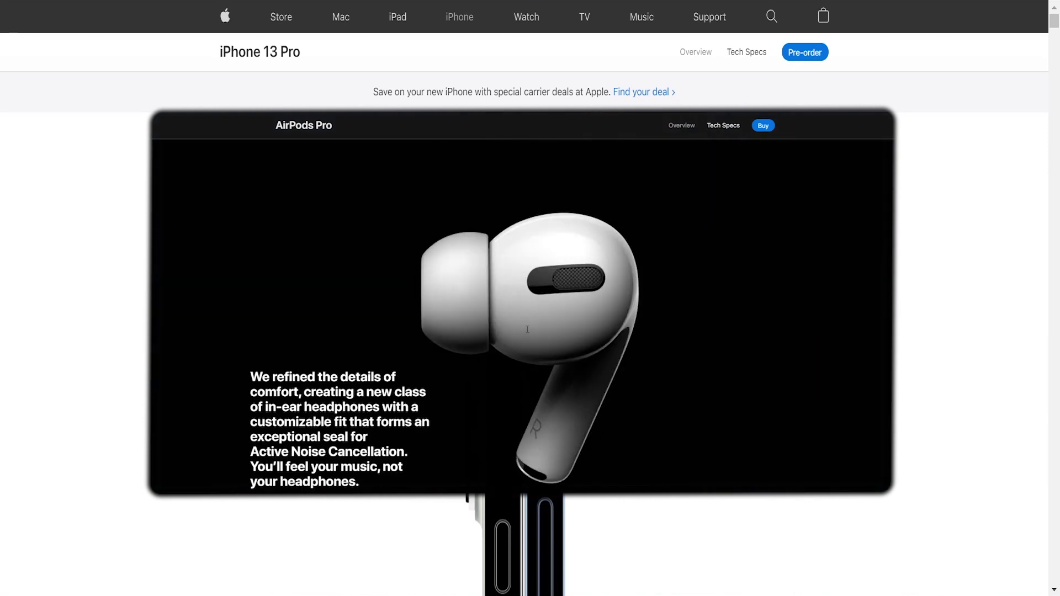
scroll(525, 329, down, 7)
scroll(526, 329, up, 7)
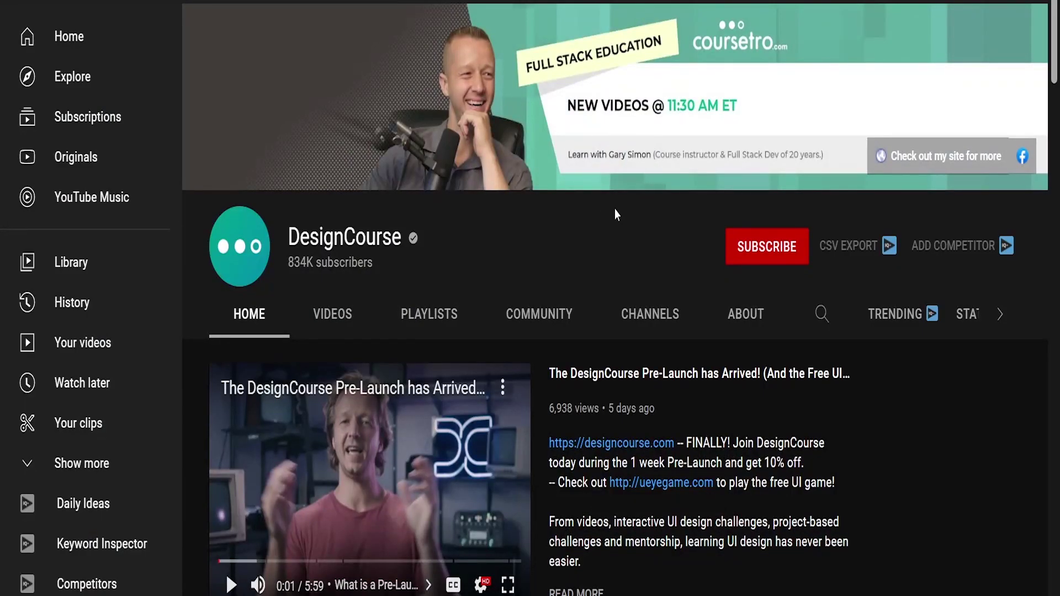
Step: Switch to the html5-video-scroll-master project with index.html in Visual Studio Code
drag(1054, 78, 1056, 117)
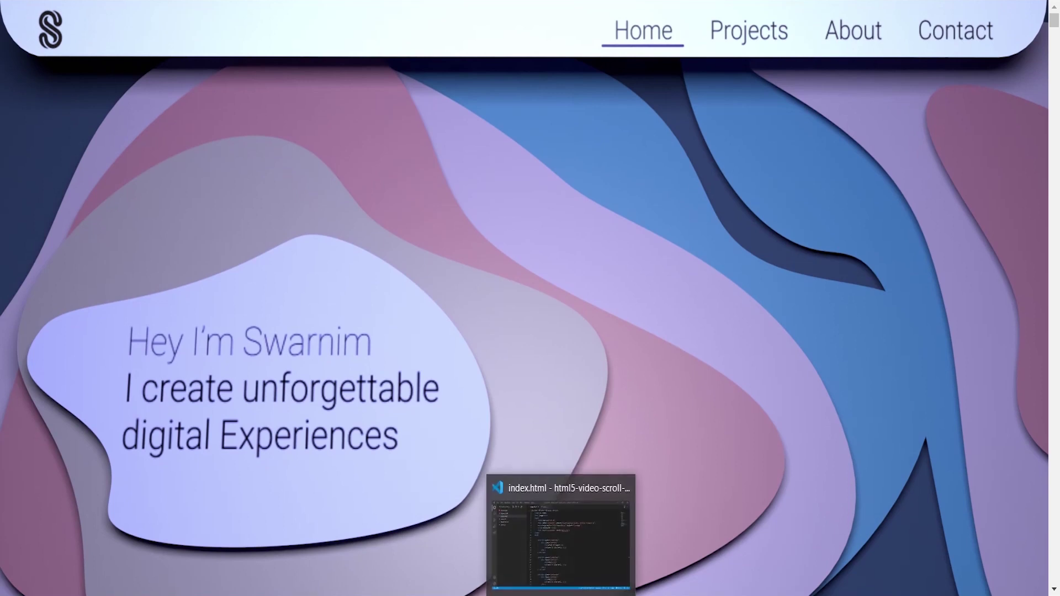
click(561, 588)
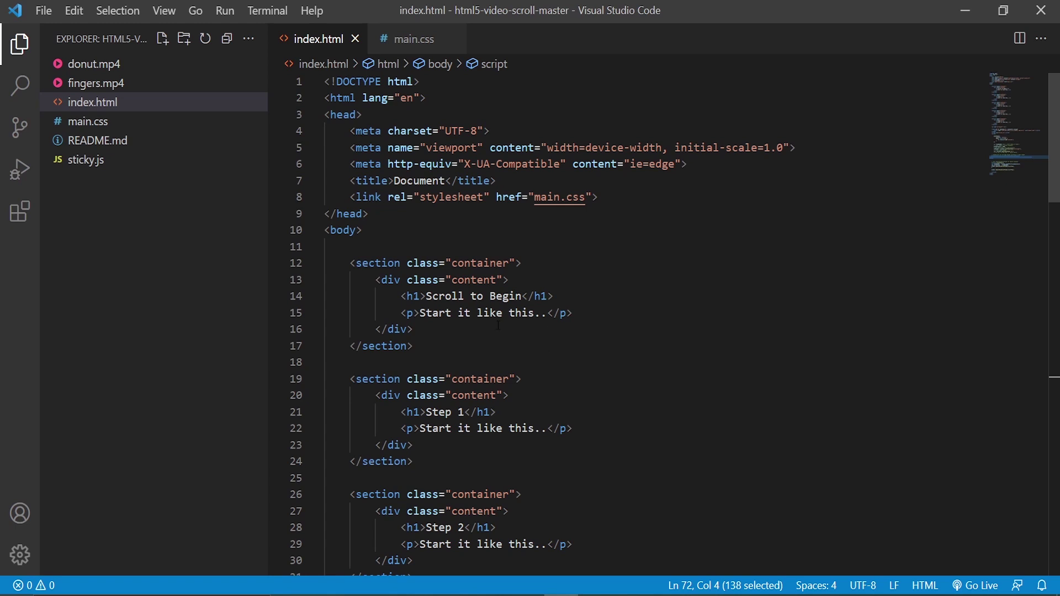
Step: Select the container sections in index.html from "Scroll to Begin" through "Step 3"
click(336, 230)
click(343, 262)
click(362, 262)
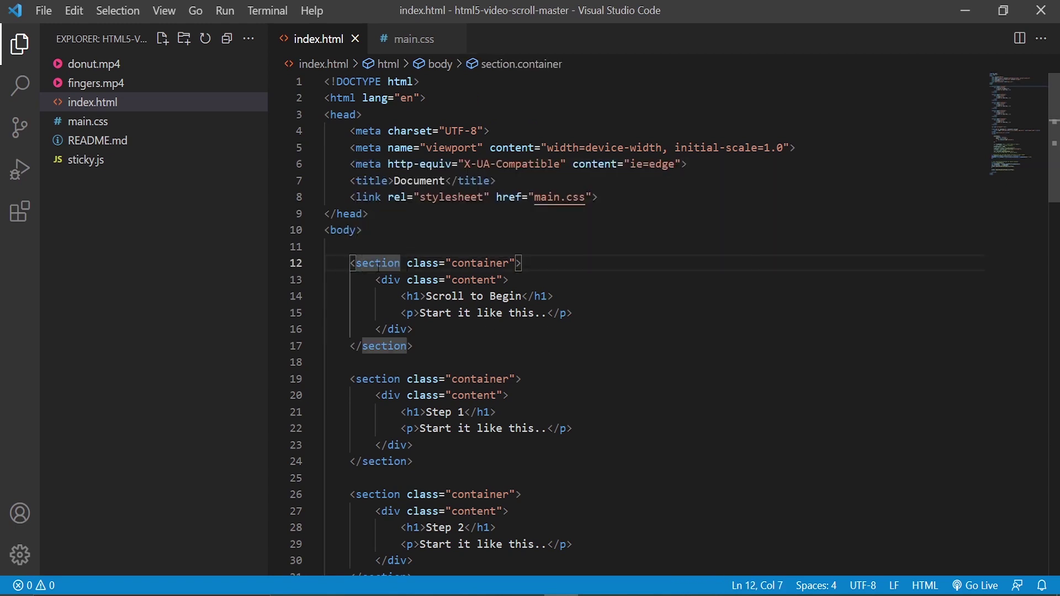
click(350, 262)
scroll(407, 221, down, 3)
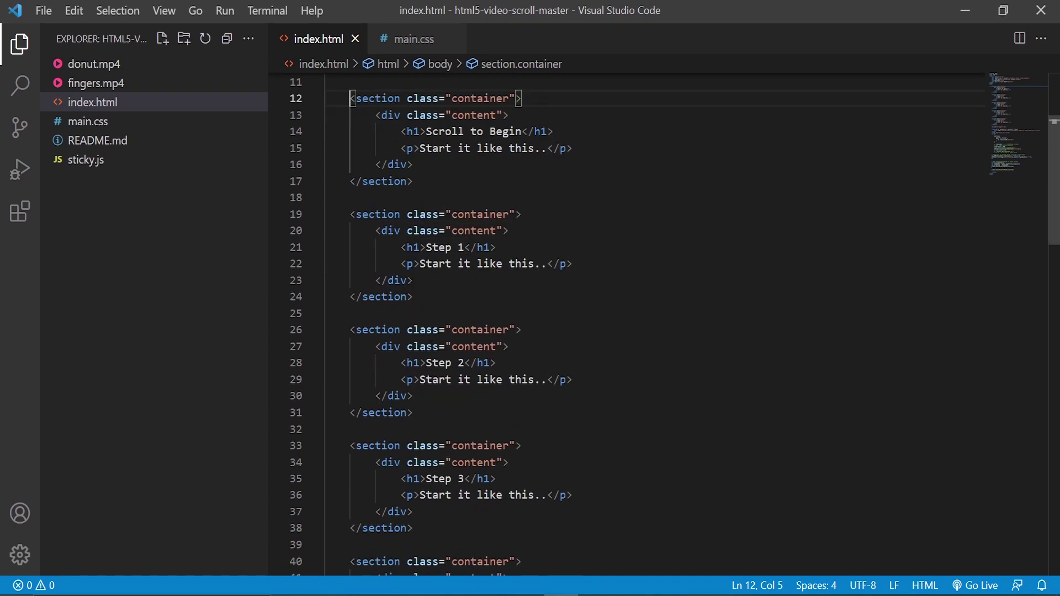
scroll(487, 425, down, 2)
shift+click(486, 413)
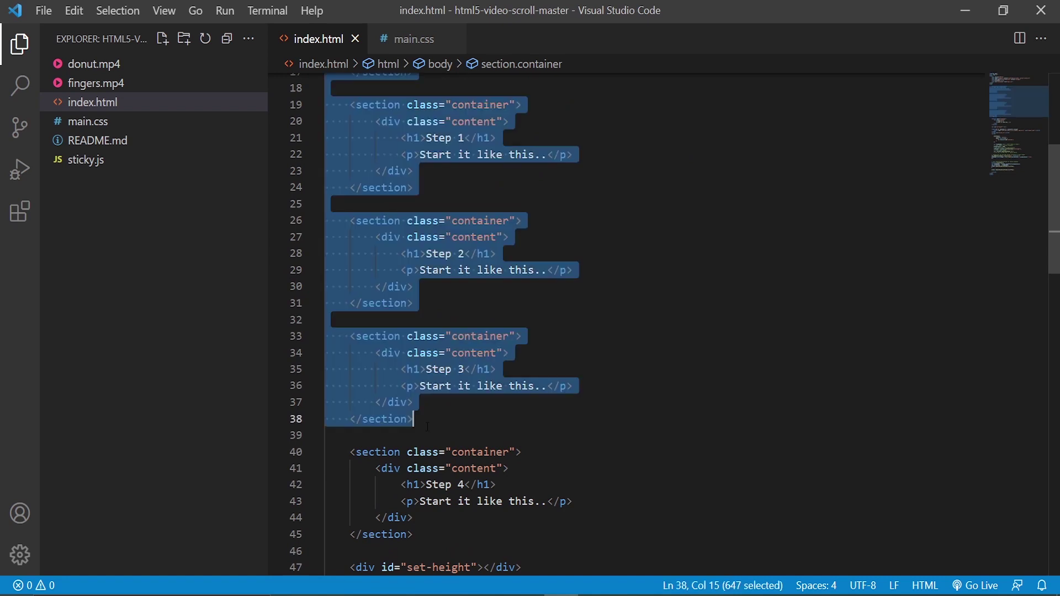
Step: Examine the body markup of index.html from the container sections down to the set-height div and the video element
scroll(547, 315, up, 3)
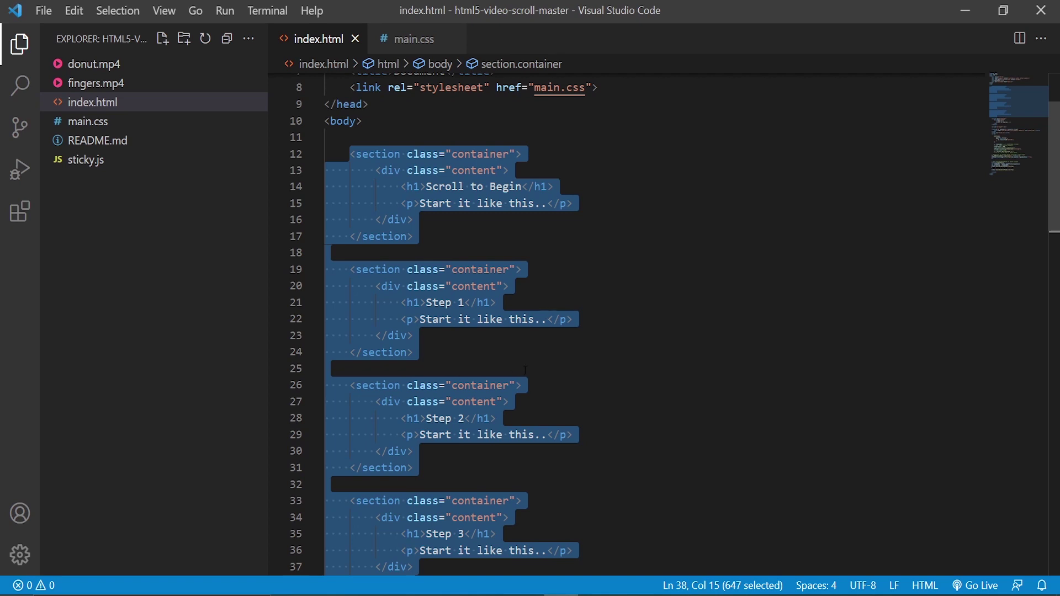
scroll(491, 363, down, 2)
scroll(603, 423, up, 4)
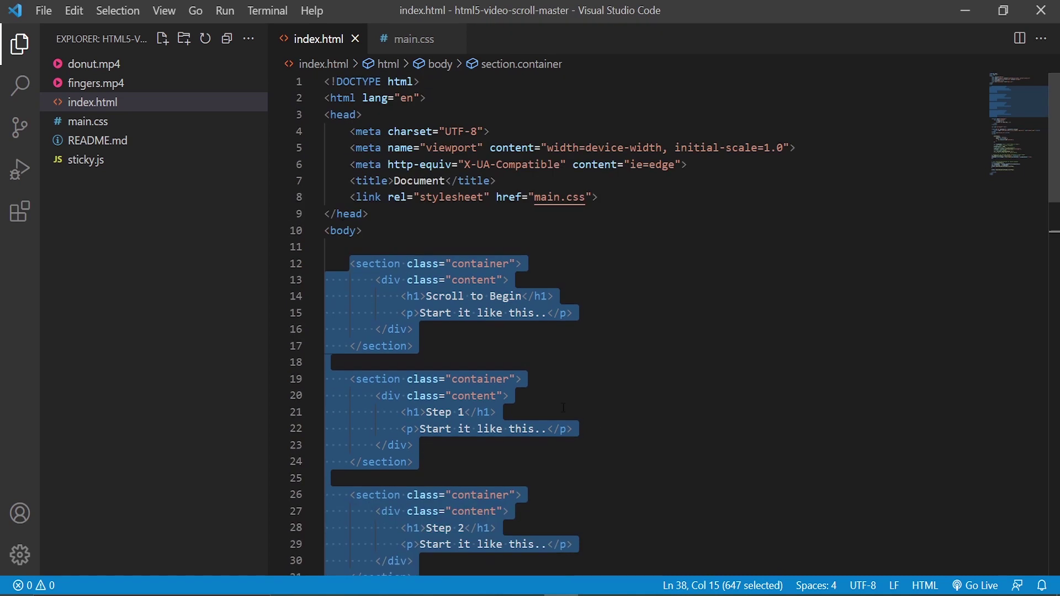
click(350, 230)
scroll(514, 297, down, 7)
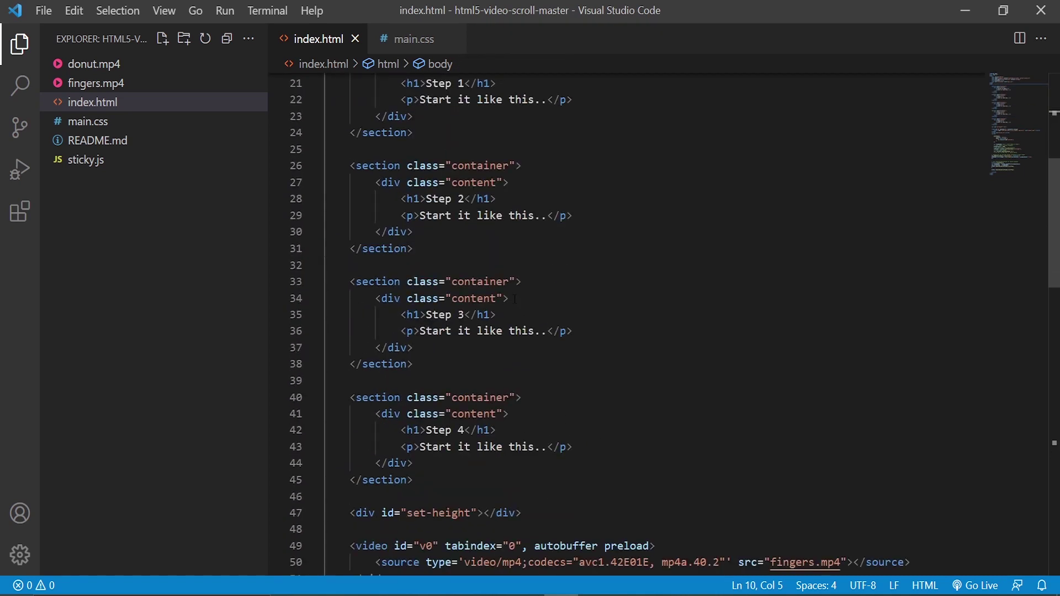
scroll(520, 312, up, 4)
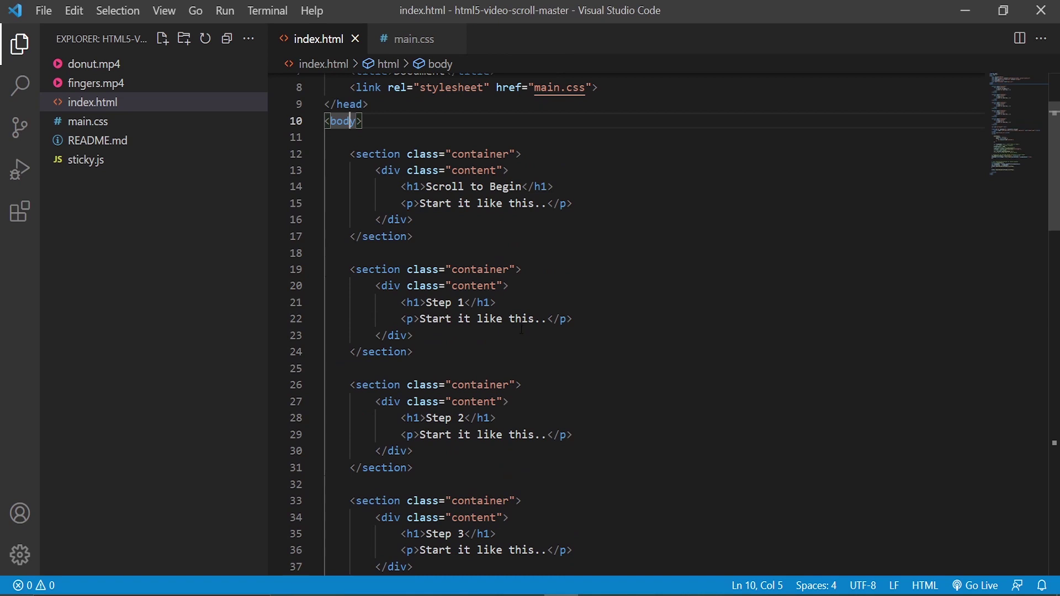
scroll(522, 330, down, 3)
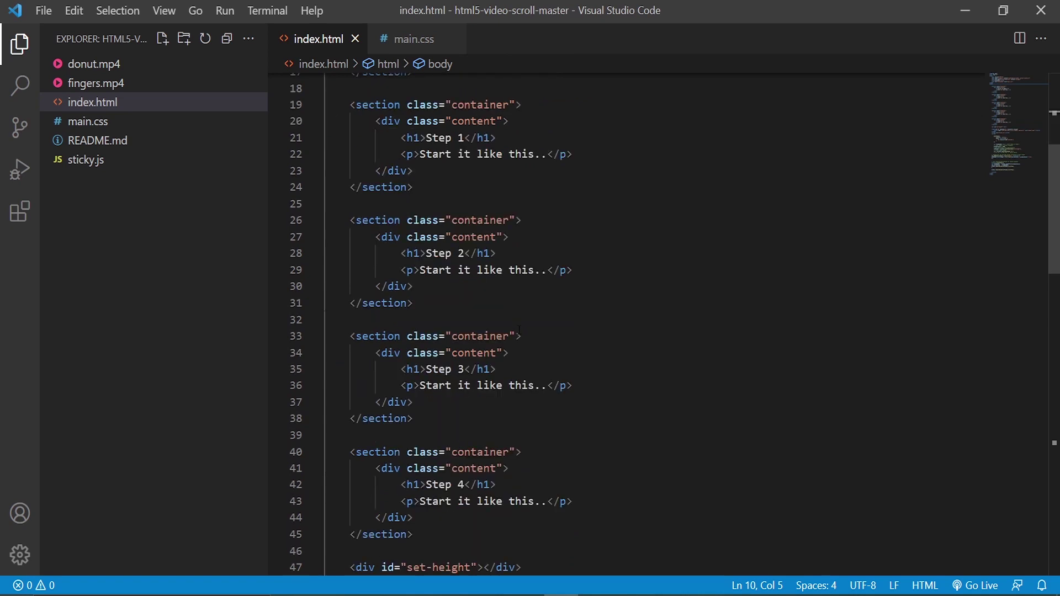
scroll(519, 332, down, 3)
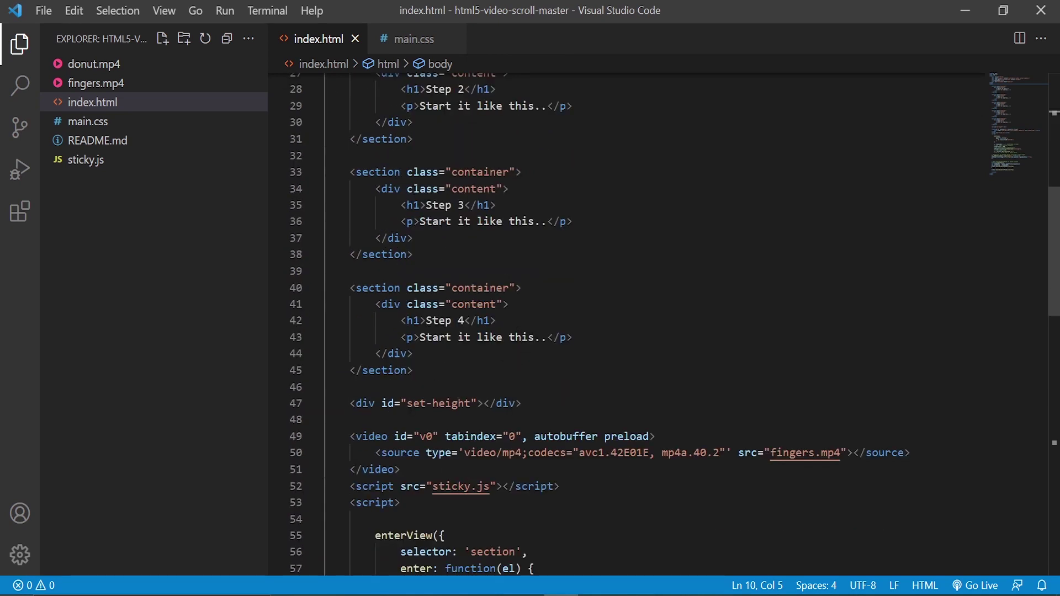
scroll(438, 261, down, 2)
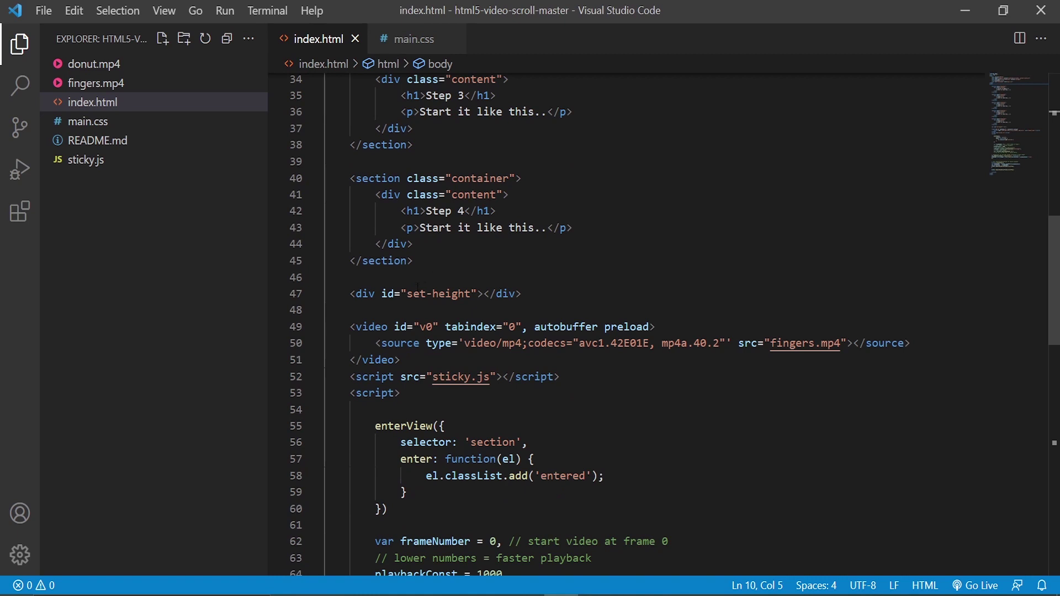
Step: Examine the v0 video element and its source tag, highlighting the codecs value and the fingers.mp4 source attribute
click(400, 360)
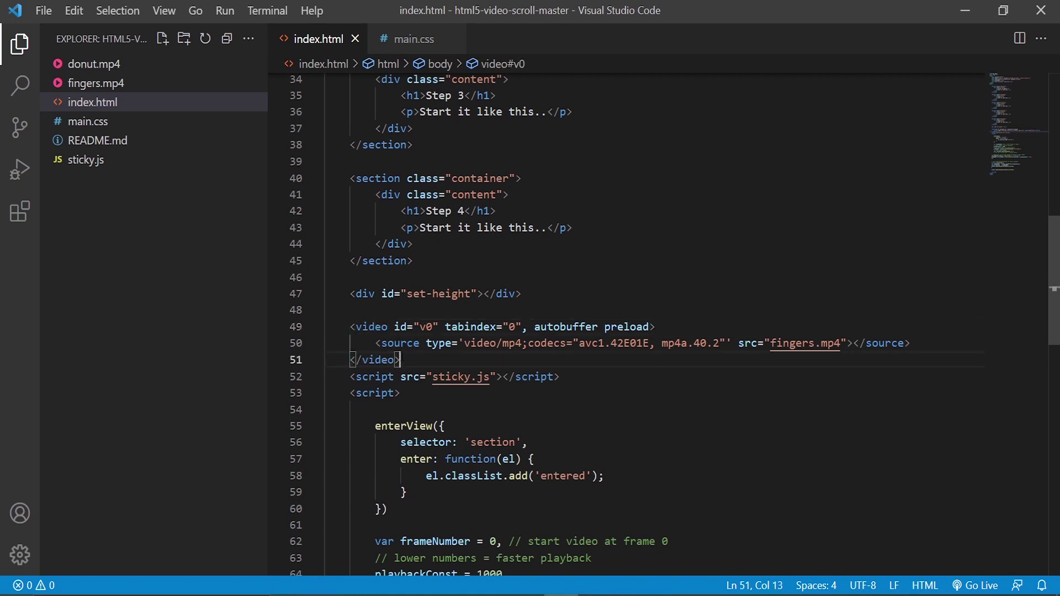
drag(418, 366, 350, 326)
click(394, 326)
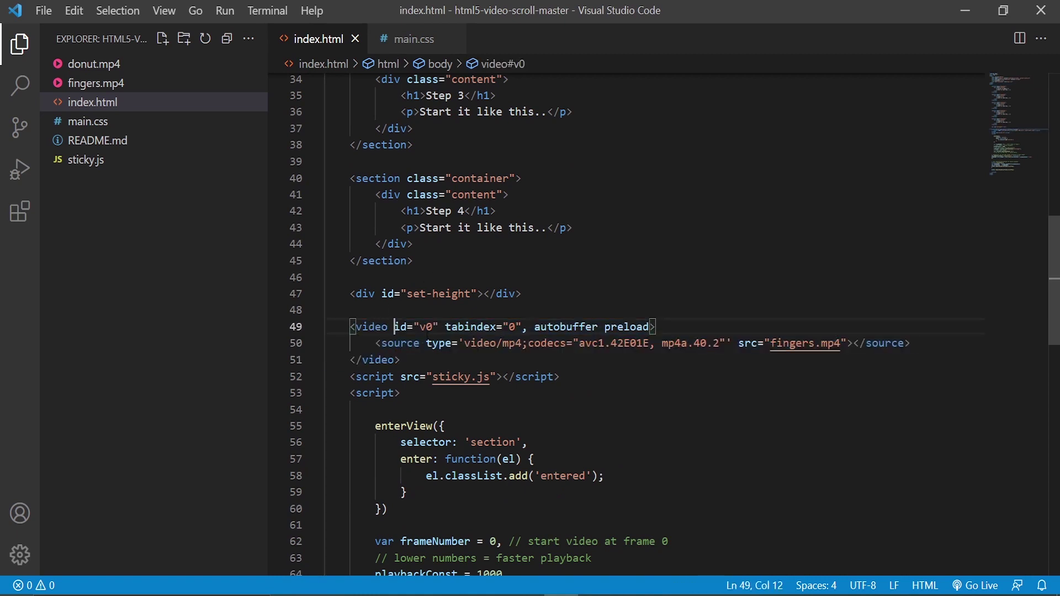
click(376, 343)
drag(375, 343, 732, 343)
click(675, 343)
drag(561, 343, 719, 343)
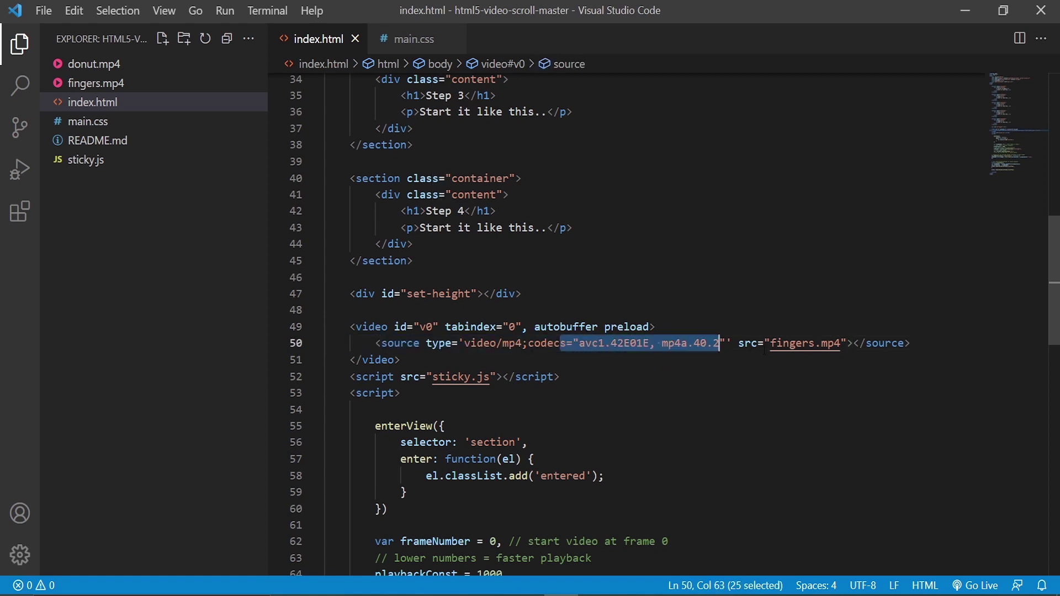
click(744, 343)
drag(746, 343, 847, 343)
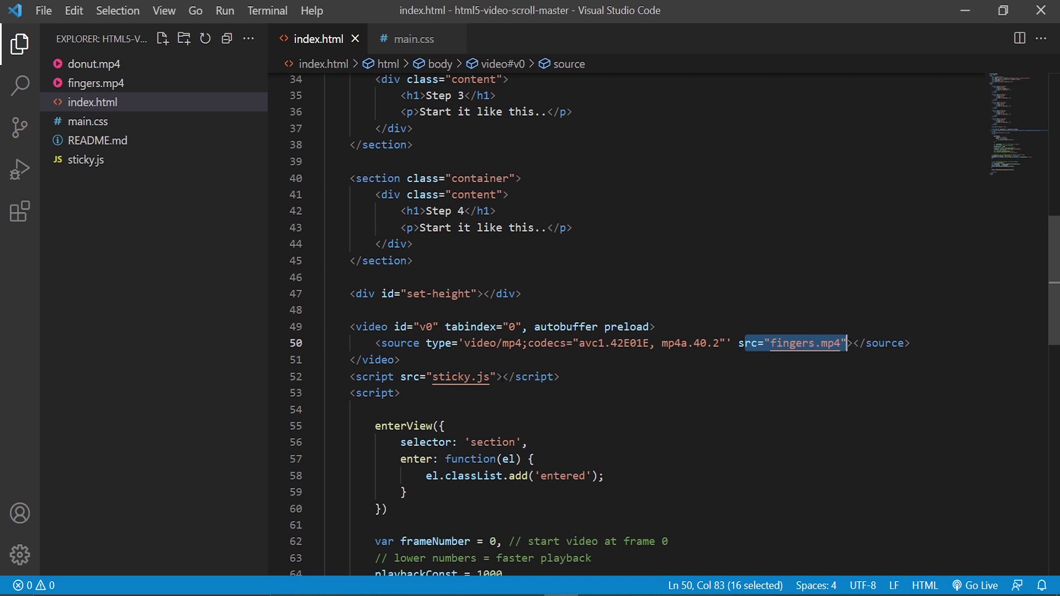
Step: Open main.css and highlight the fixed position declaration in the #v0 rule
click(407, 50)
scroll(403, 229, up, 1)
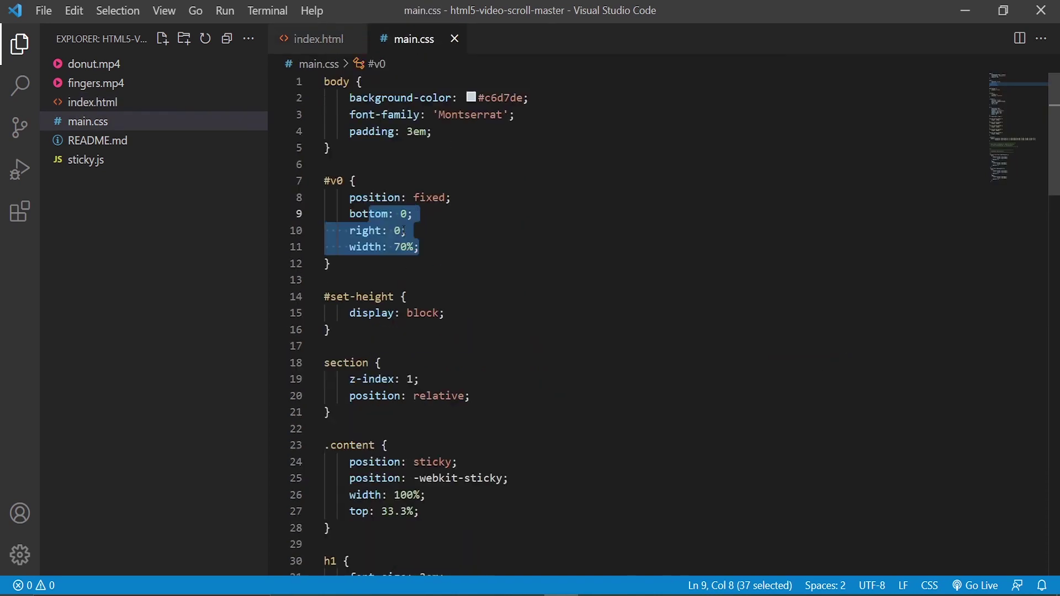
click(393, 261)
drag(345, 198, 458, 197)
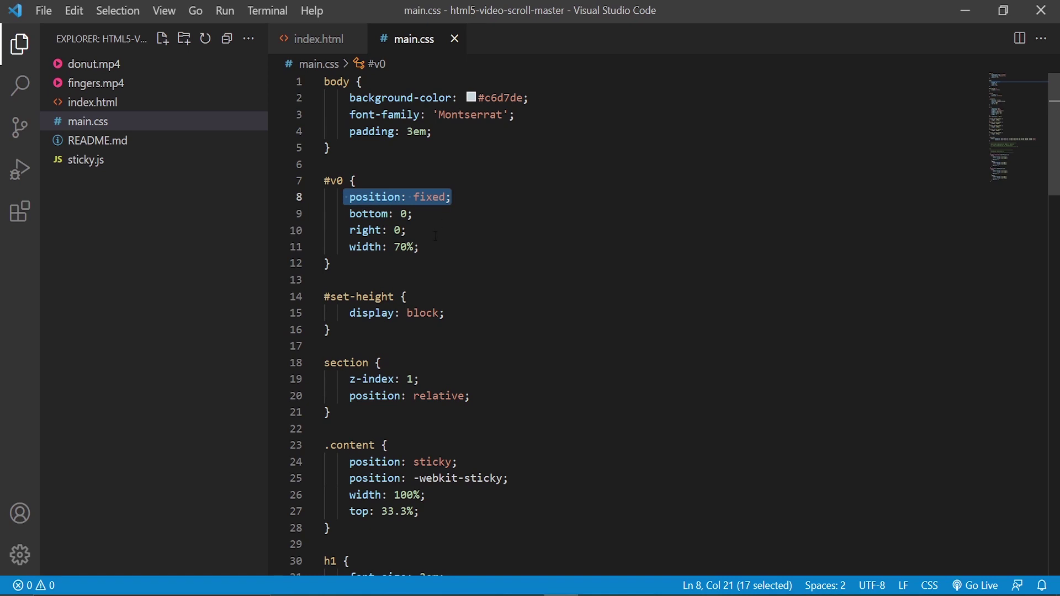
Step: Return to index.html and look over the inline script that follows the video element
click(309, 40)
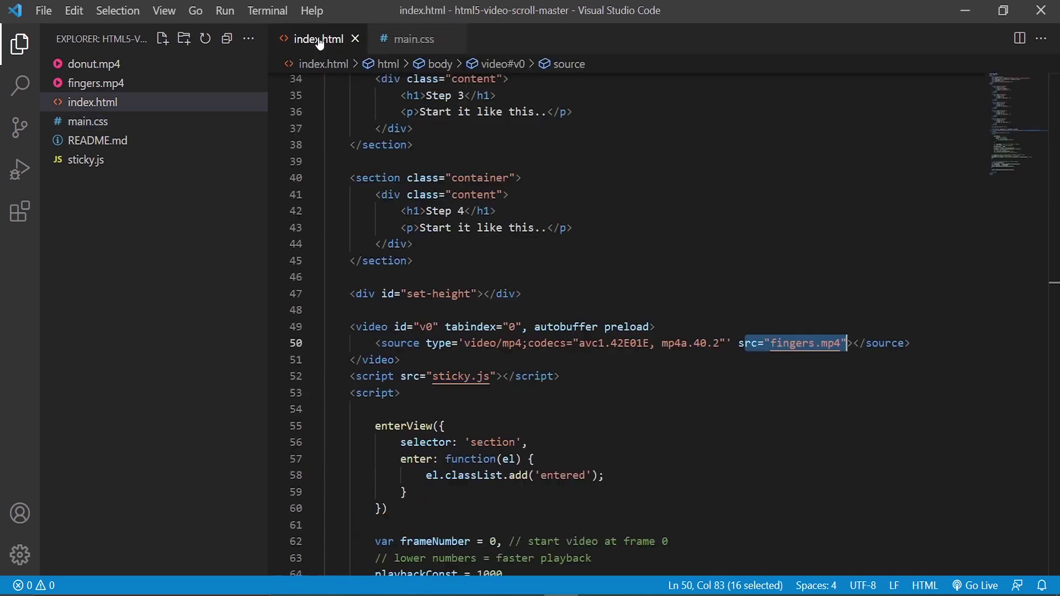
scroll(444, 415, down, 7)
scroll(437, 415, down, 3)
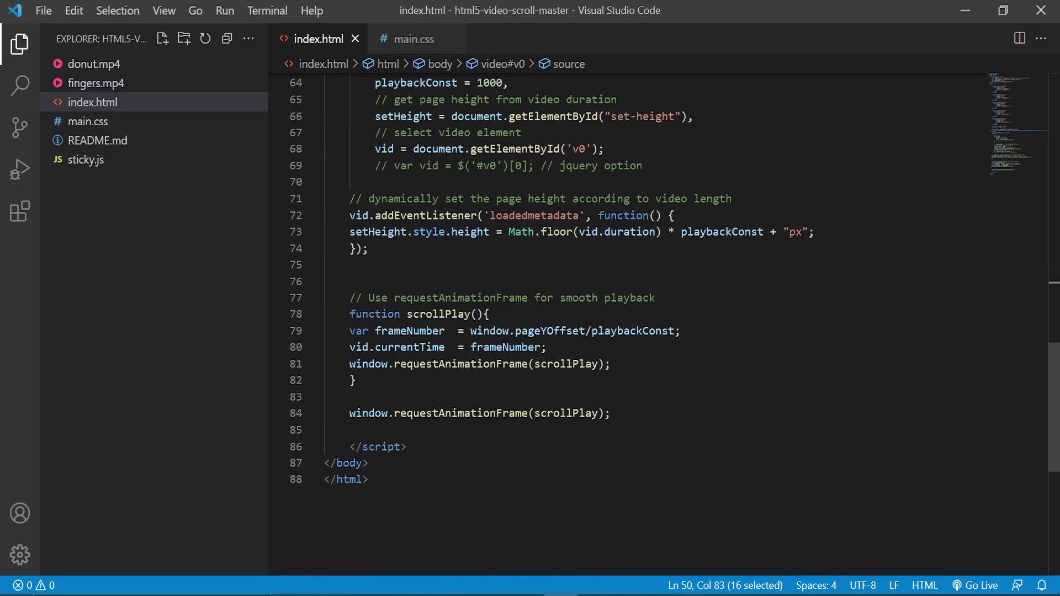
scroll(438, 368, up, 4)
scroll(459, 313, down, 3)
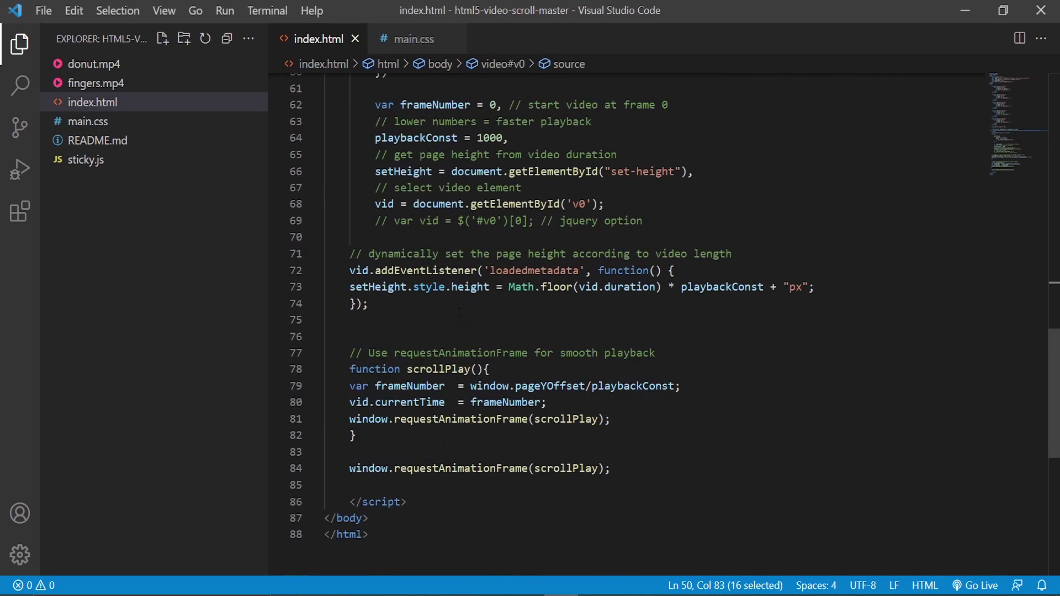
scroll(478, 337, up, 2)
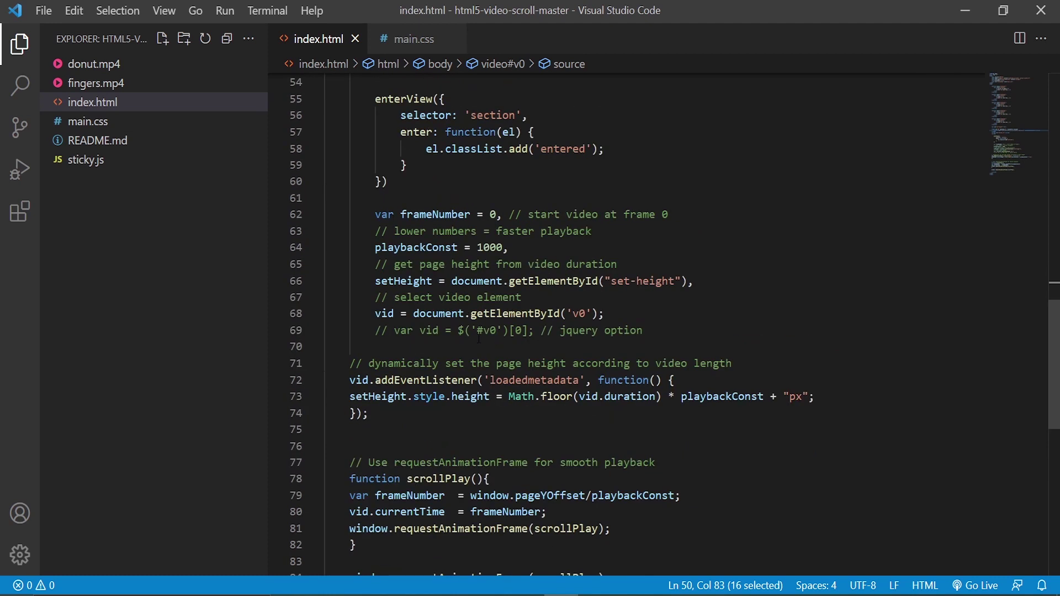
Step: Examine the frameNumber, playbackConst and setHeight variable declarations in the inline script
drag(364, 220, 426, 247)
click(438, 247)
click(439, 214)
click(501, 214)
click(426, 247)
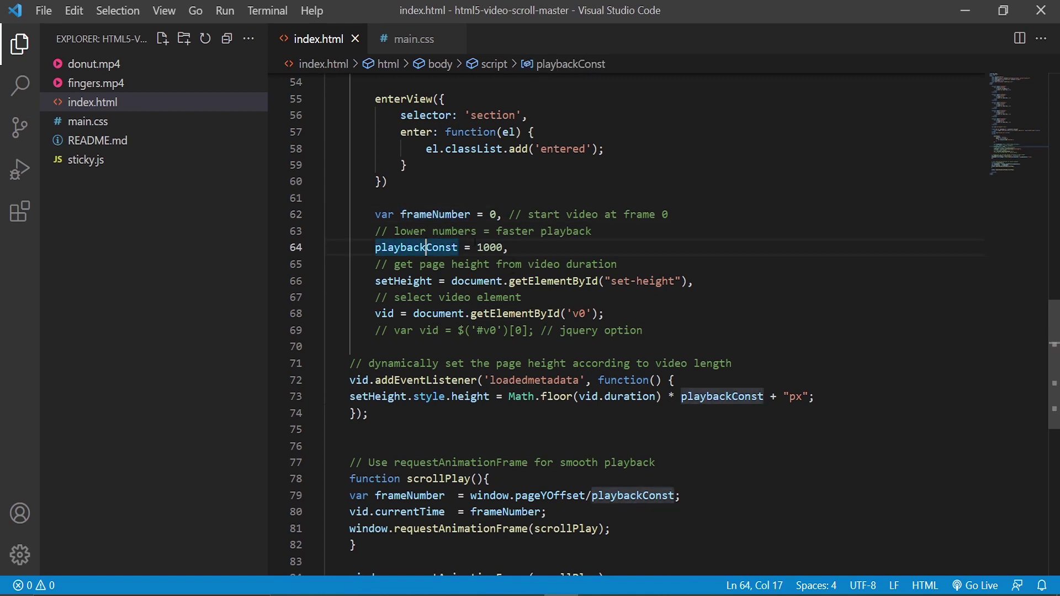
drag(508, 247, 426, 281)
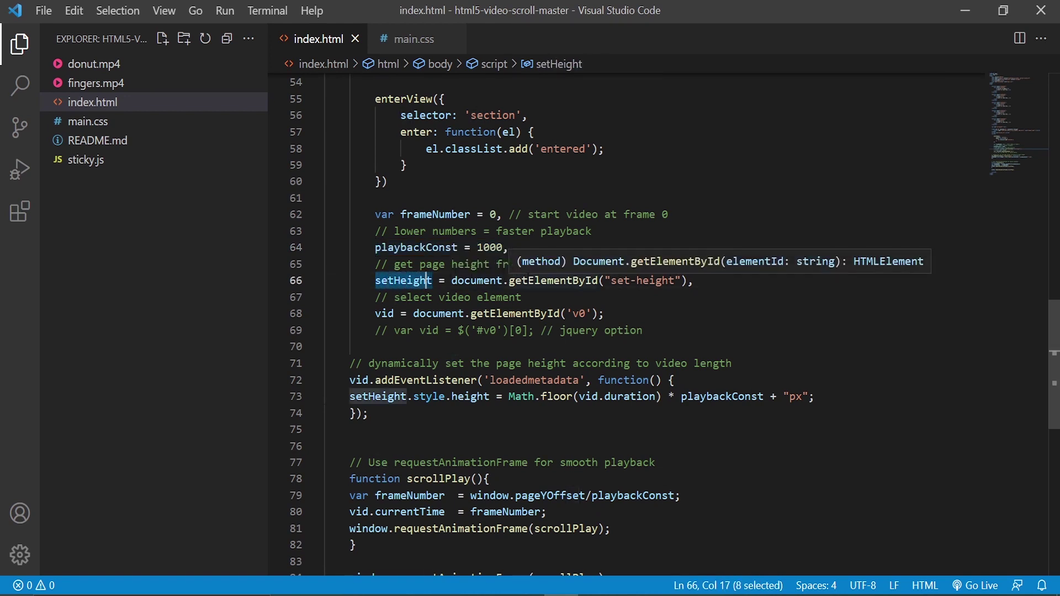
click(623, 280)
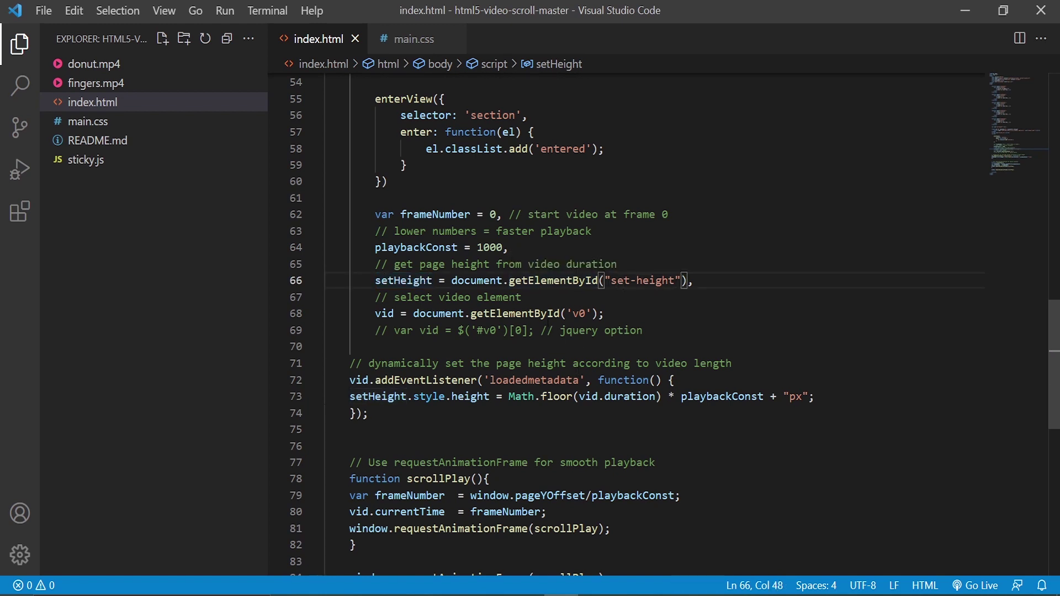
Step: Examine the setHeight.style.height calculation in the loadedmetadata listener and compare it with the rest of index.html
scroll(490, 312, down, 2)
drag(350, 286, 528, 287)
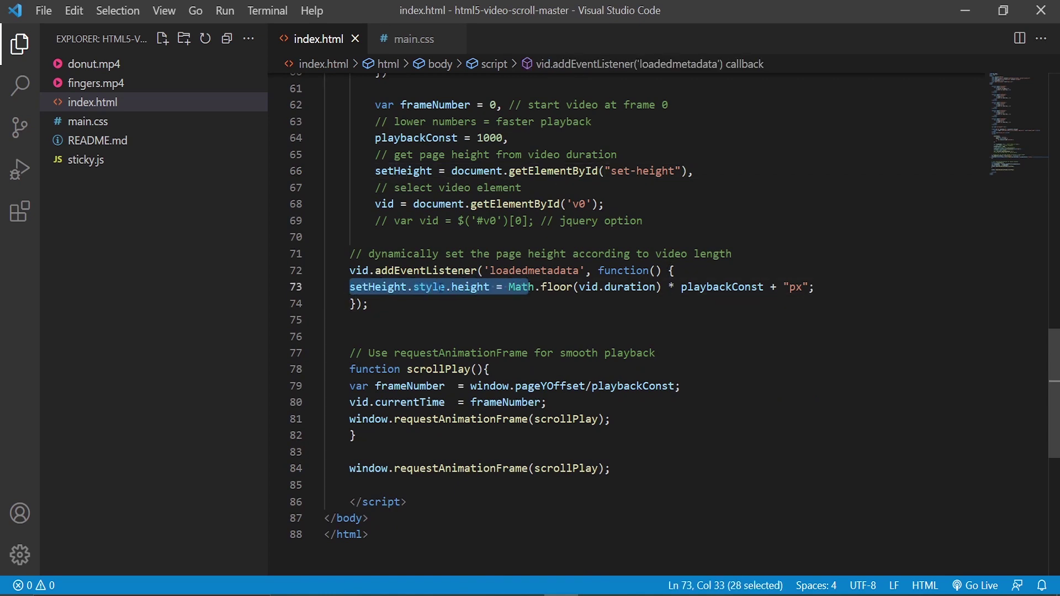
click(457, 286)
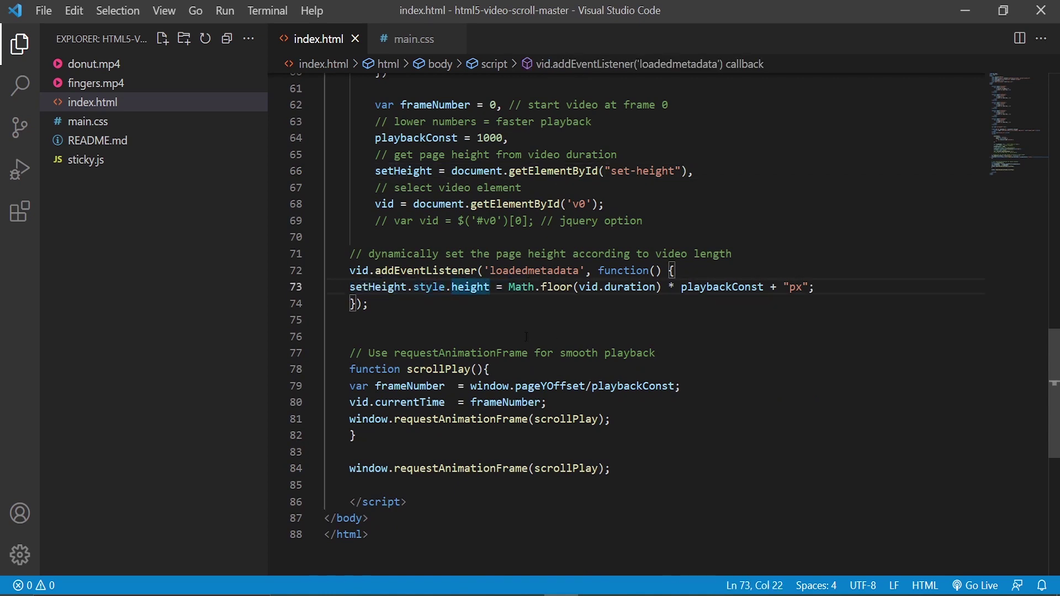
scroll(526, 336, up, 1)
scroll(526, 335, up, 19)
scroll(526, 335, down, 20)
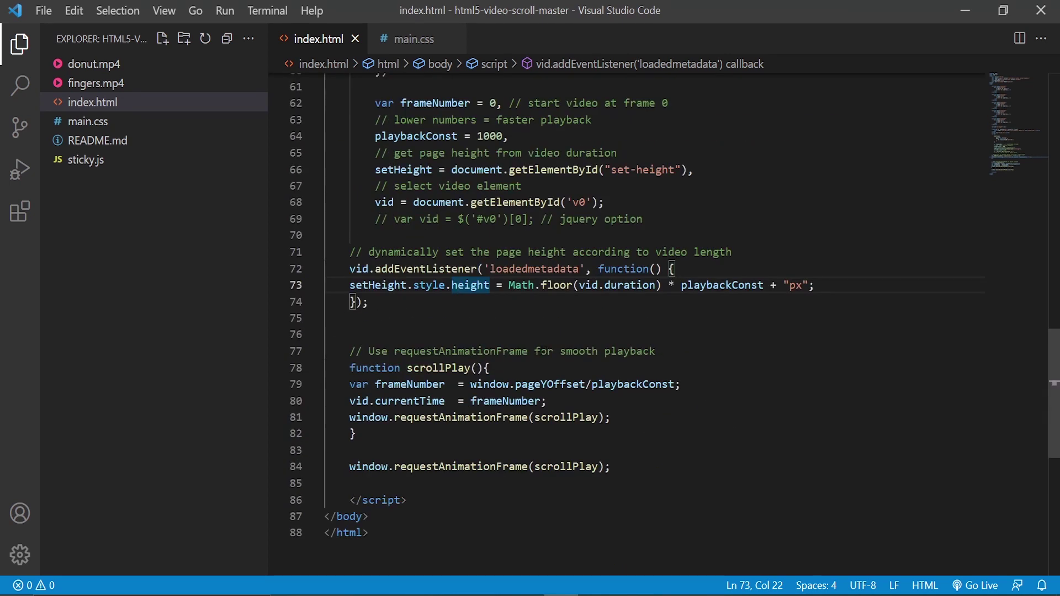
scroll(493, 357, up, 20)
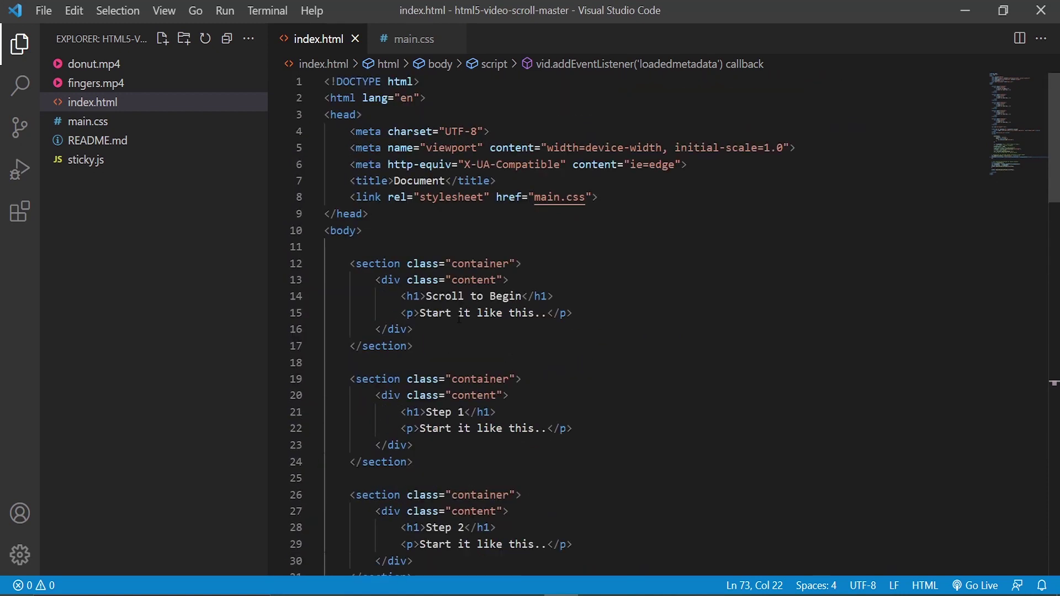
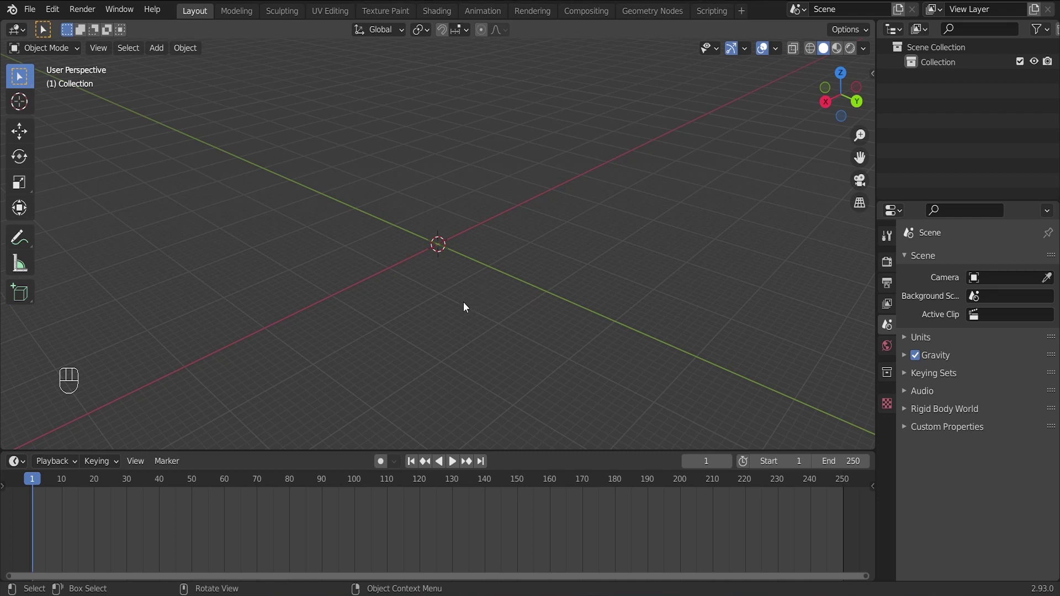
Step: Switch to Blender and add a cube mesh to the empty scene
click(153, 50)
mouse_move(243, 65)
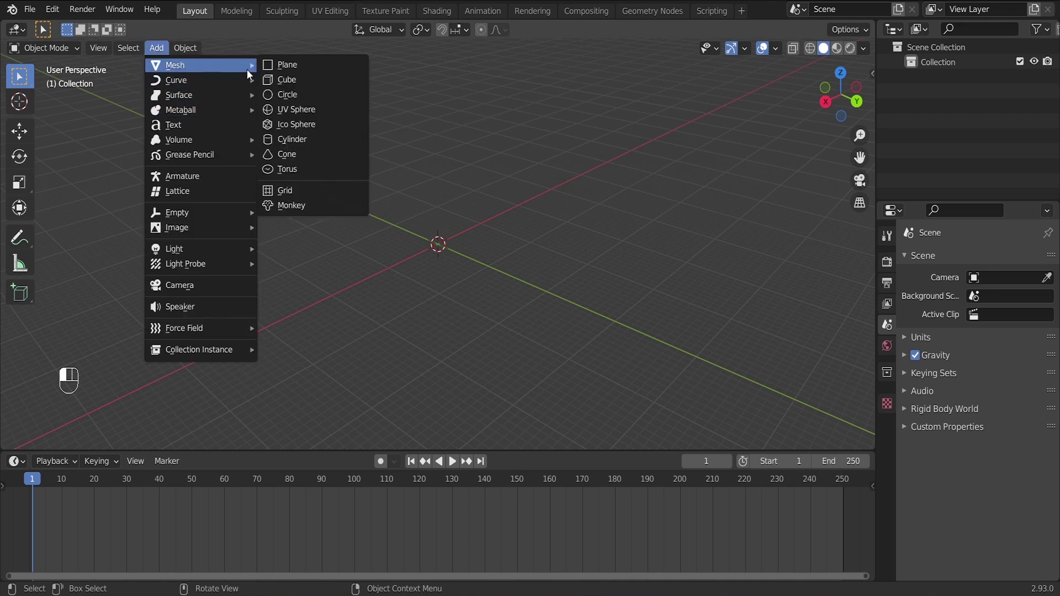
click(305, 90)
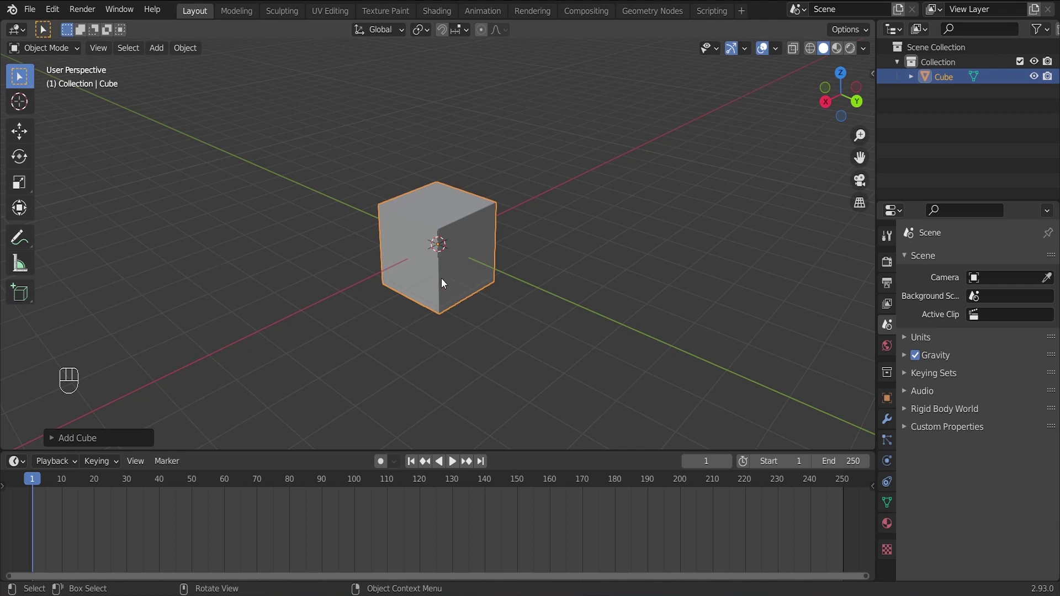
Step: Add a Sun light to the scene at the cube's position
click(155, 49)
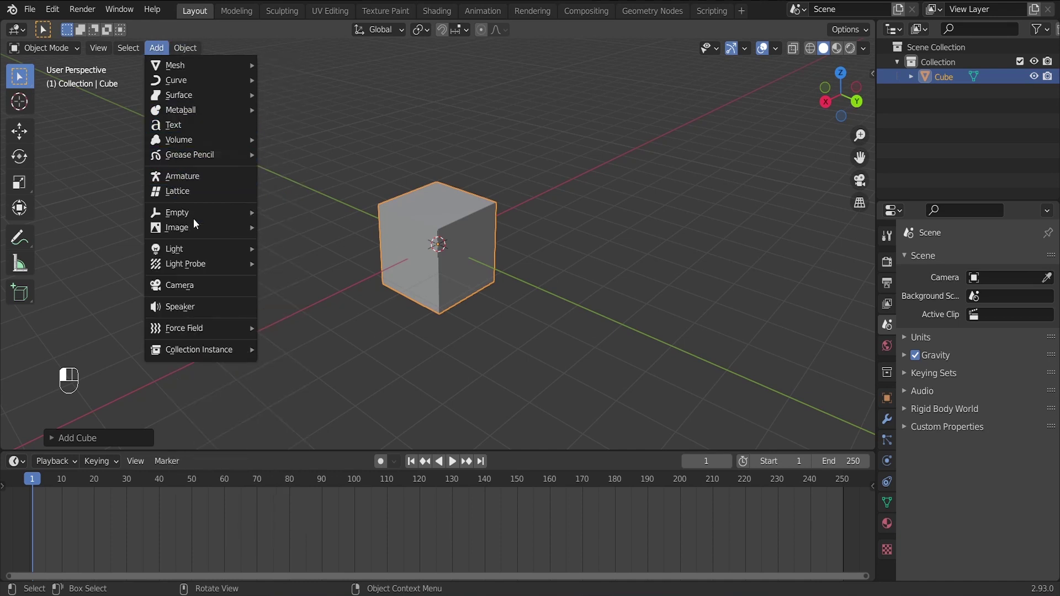
mouse_move(207, 213)
mouse_move(236, 231)
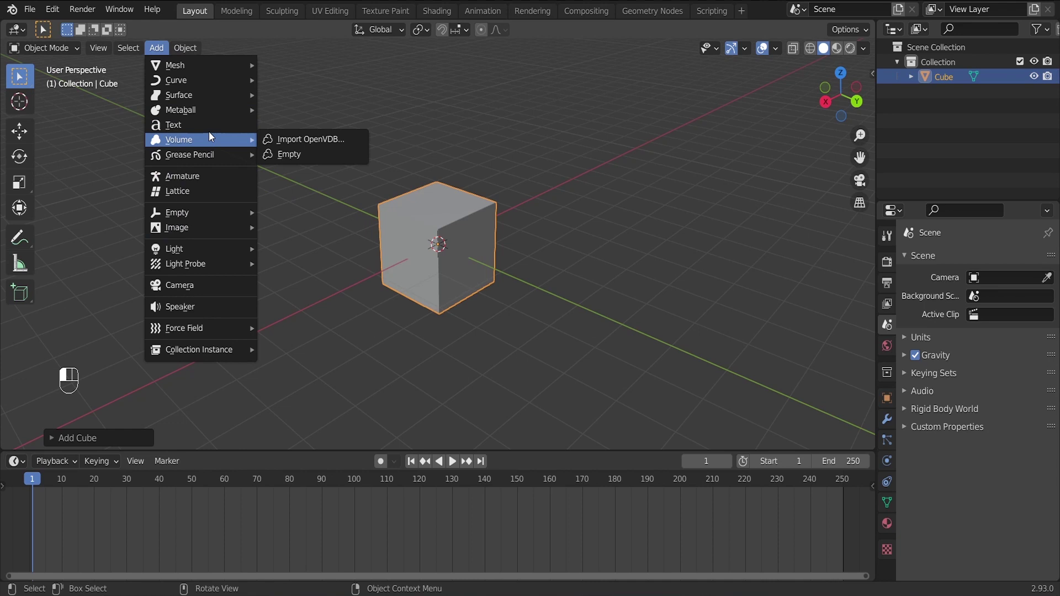
mouse_move(208, 247)
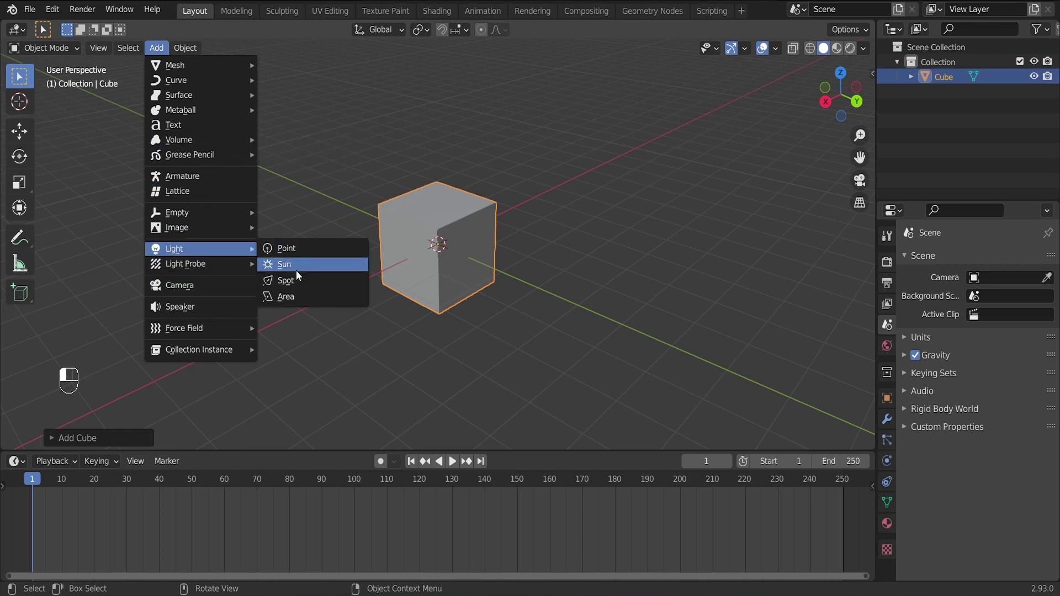
click(296, 267)
Step: Rotate the Sun freehand so its light ray slants away from vertical, and save the file
middle_drag(368, 292, 489, 276)
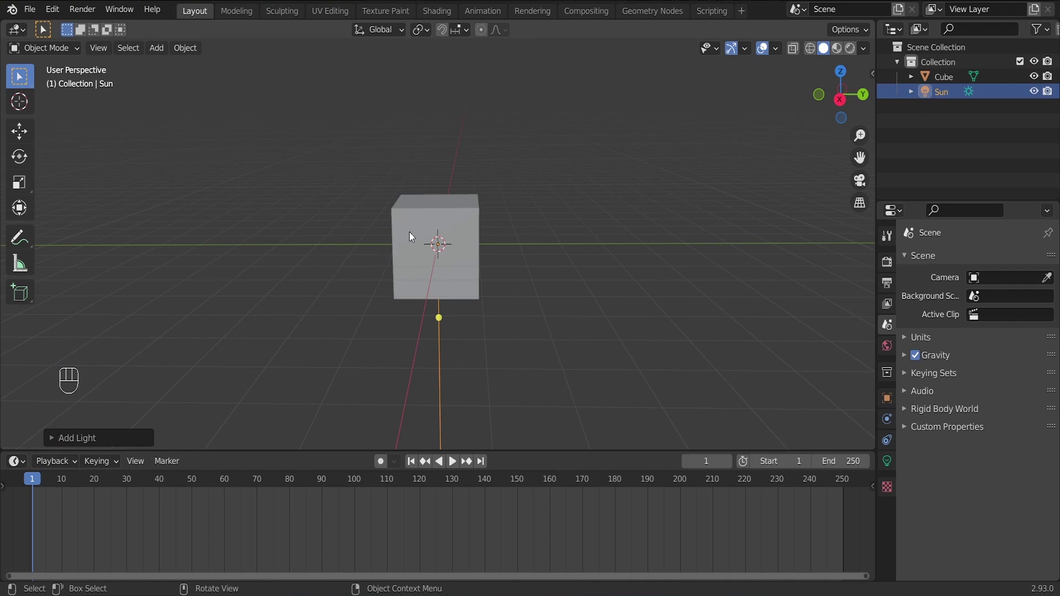
key(r)
click(508, 237)
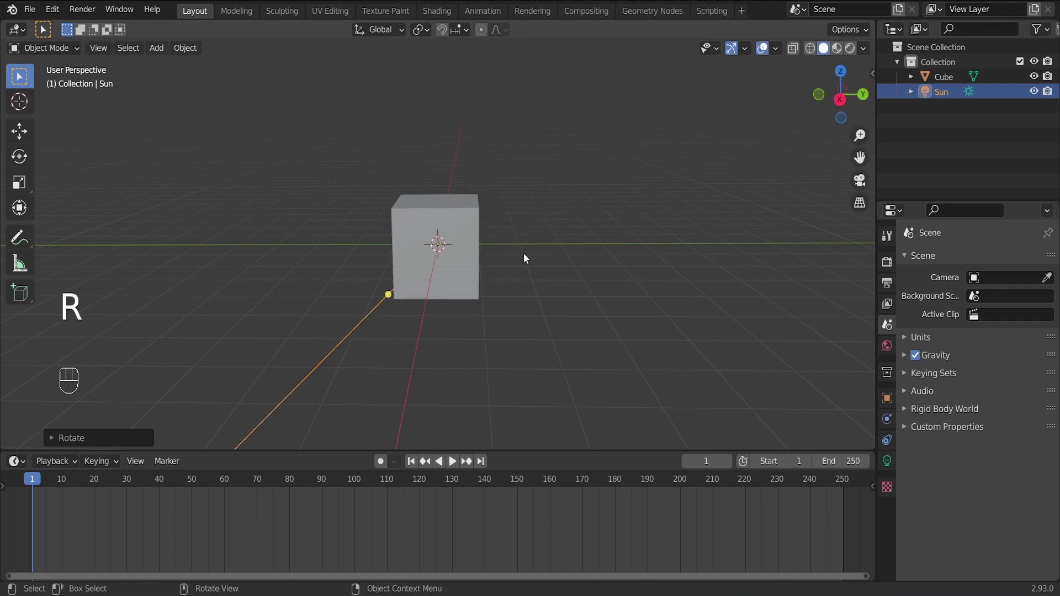
key(ctrl+s)
Step: Create a new material for the cube in the Shading workspace
middle_drag(540, 258, 454, 284)
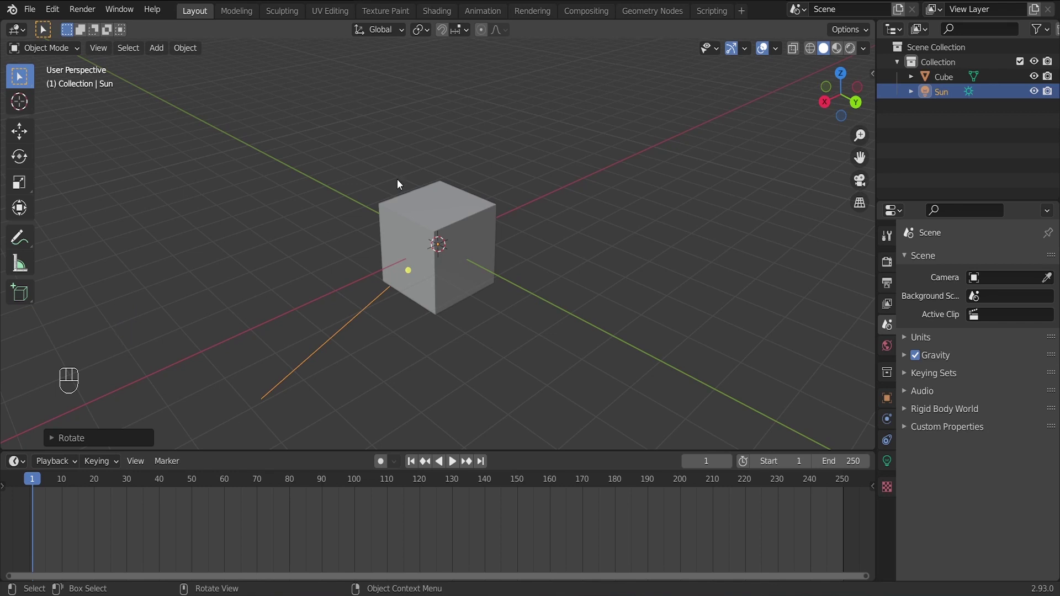
middle_drag(414, 239, 369, 251)
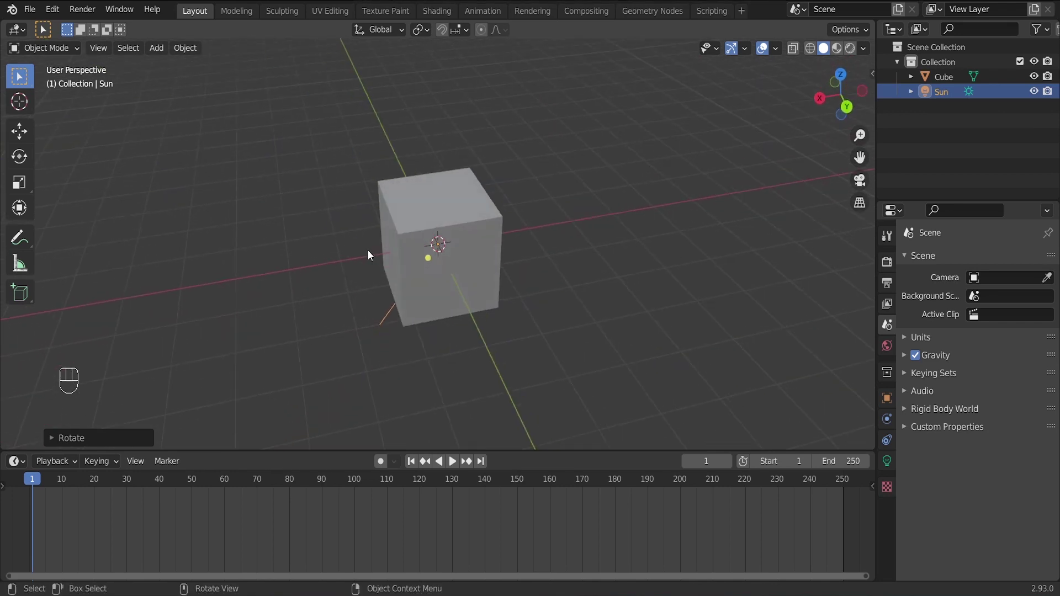
click(437, 11)
click(478, 269)
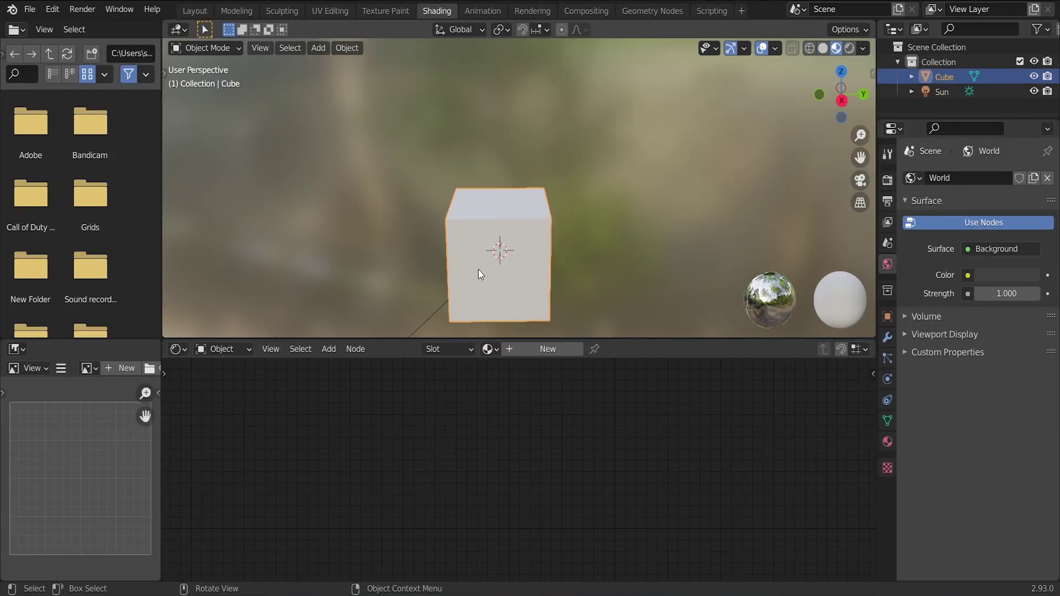
click(523, 350)
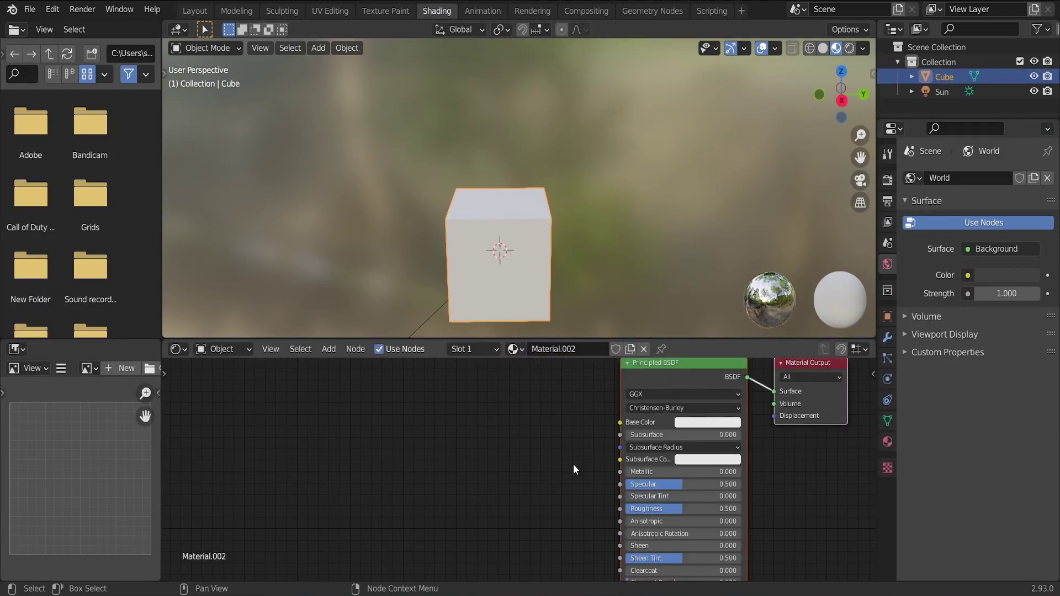
key(Home)
middle_drag(497, 485, 510, 438)
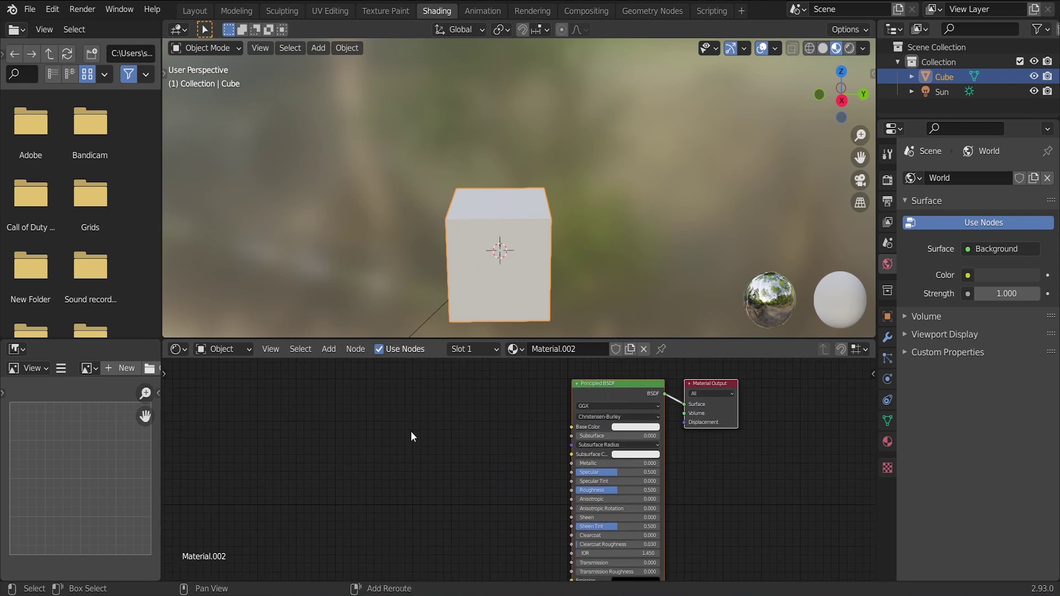
Step: Add an Image Texture node beside the Principled BSDF and connect its Color output to Base Color
key(shift+a)
click(386, 432)
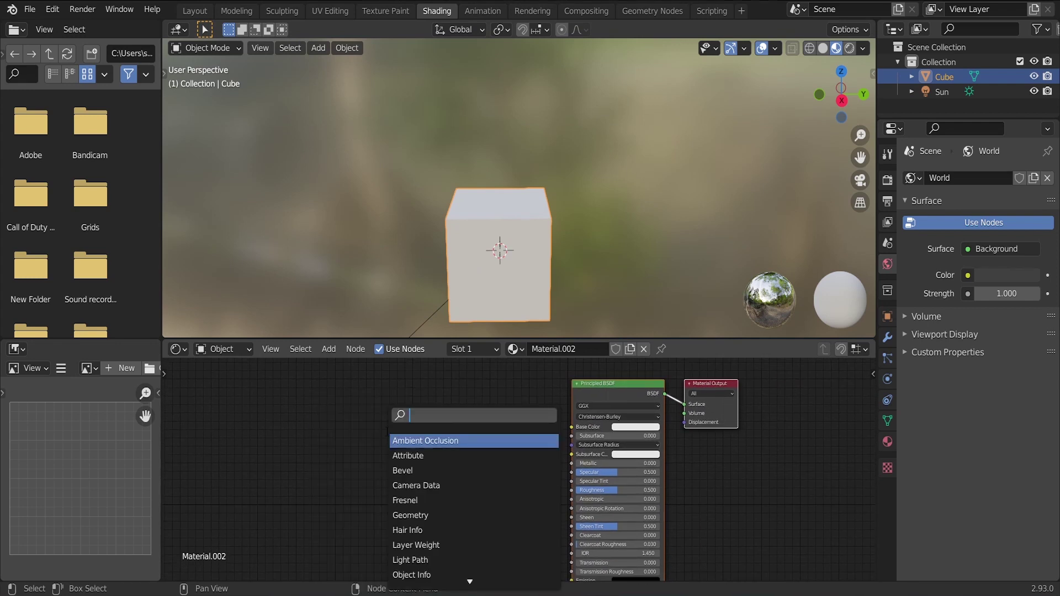
text(im)
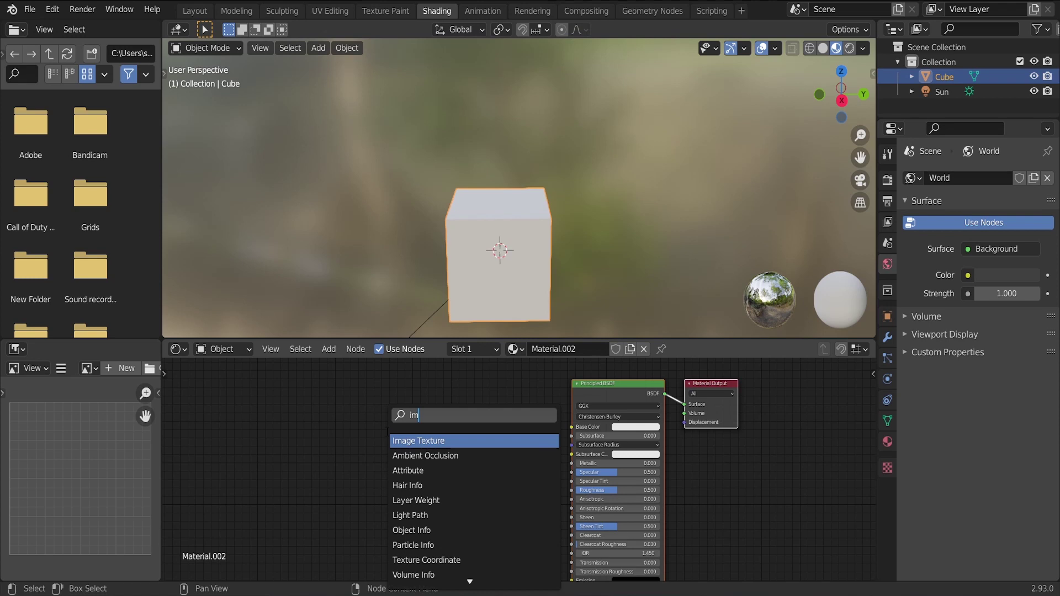
key(Return)
click(386, 432)
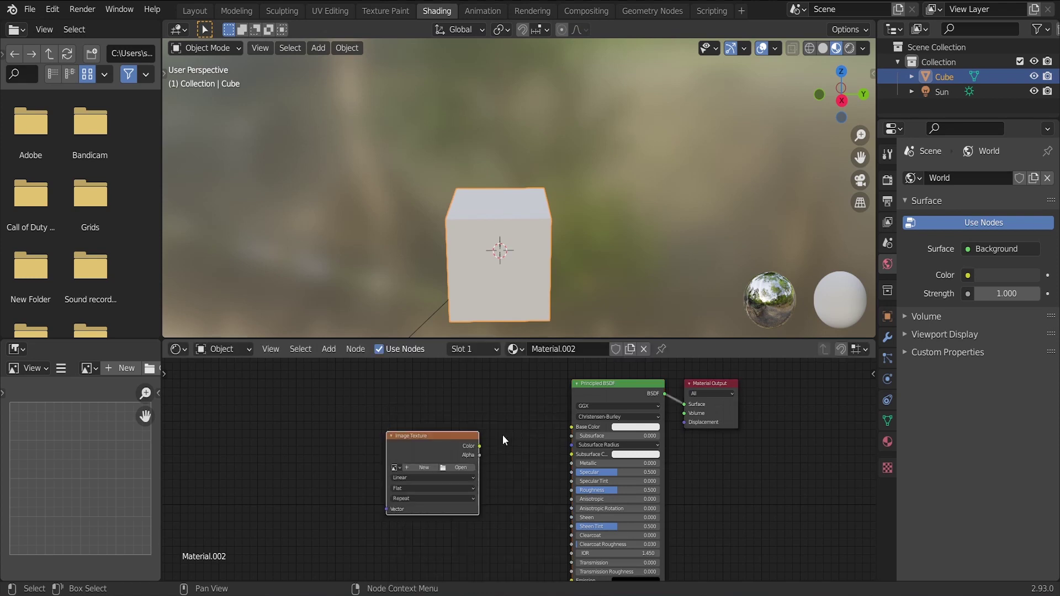
drag(478, 444, 596, 418)
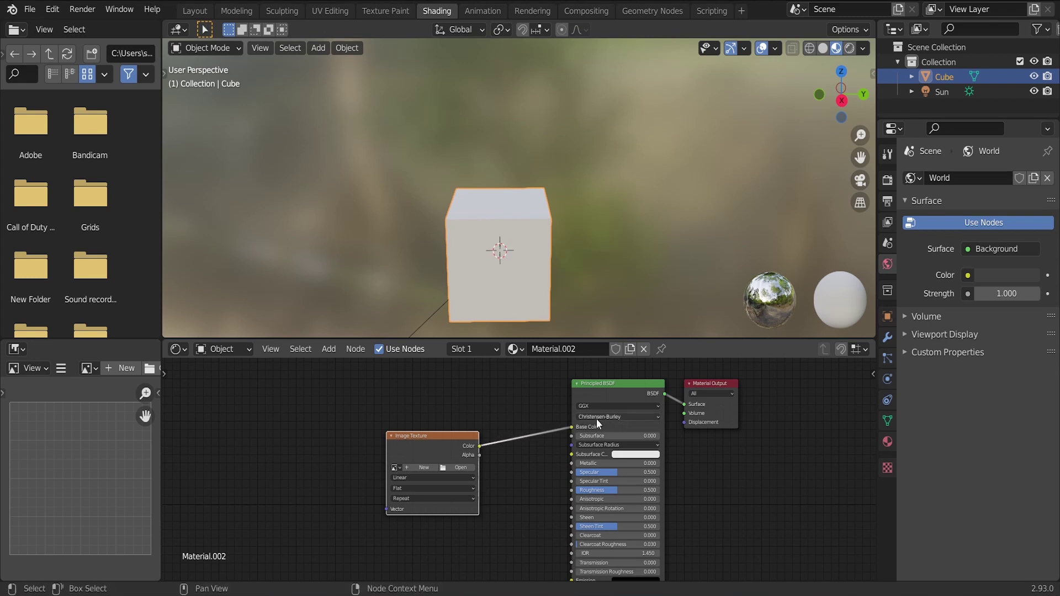
Step: Load spder.jpg from the donut folder into the Image Texture node and attach Mapping and Texture Coordinate nodes to it
click(458, 466)
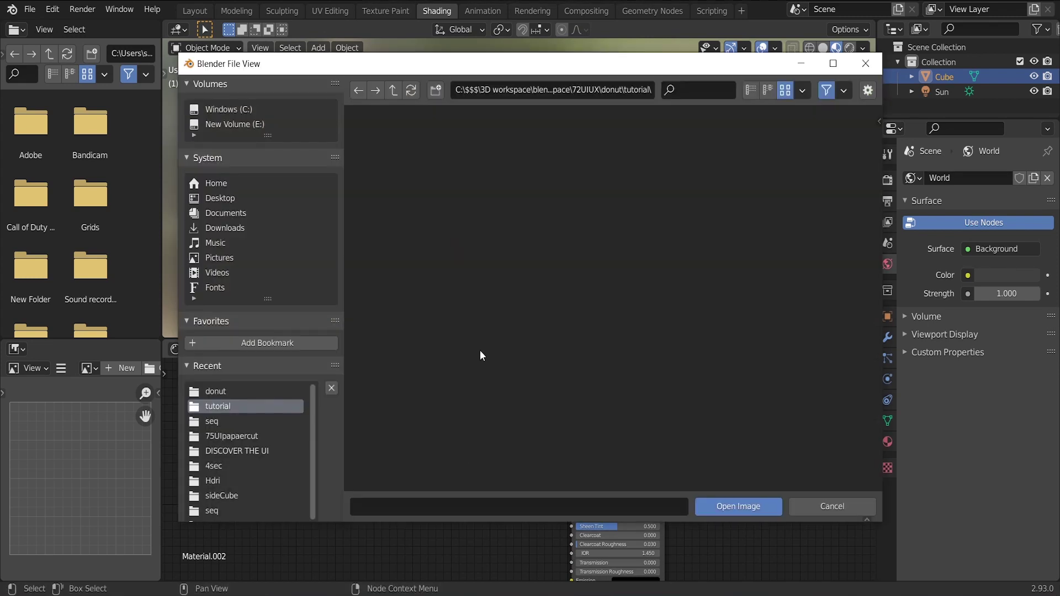
click(393, 95)
click(620, 193)
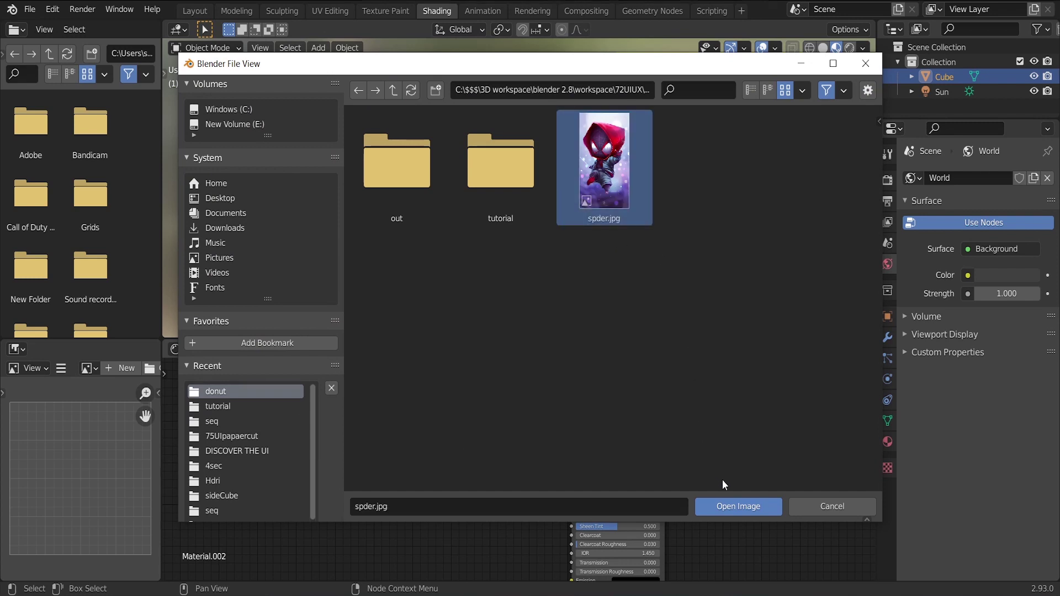
click(726, 505)
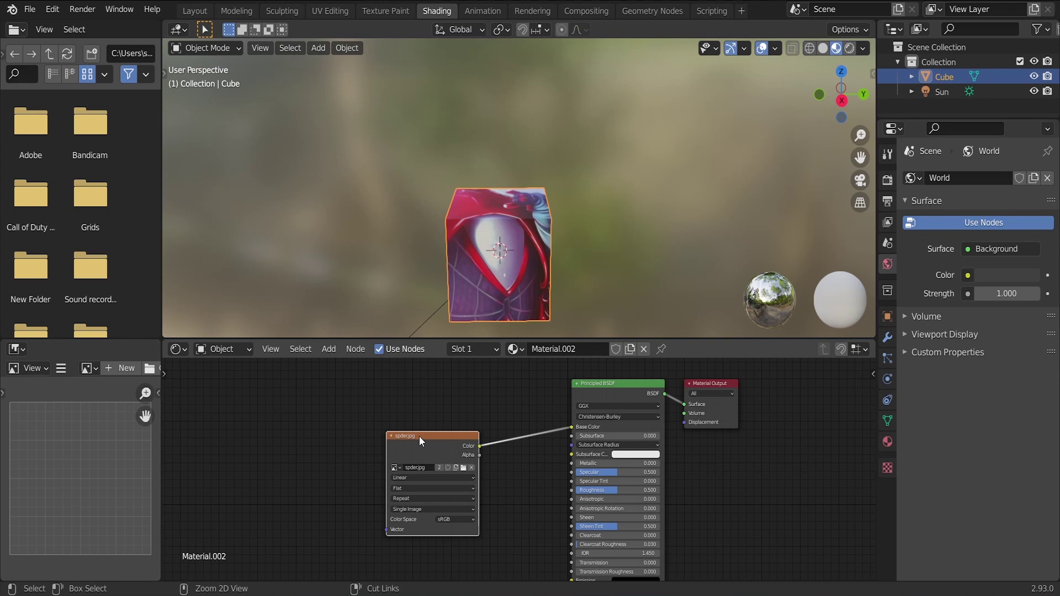
key(ctrl+t)
middle_drag(419, 436, 456, 406)
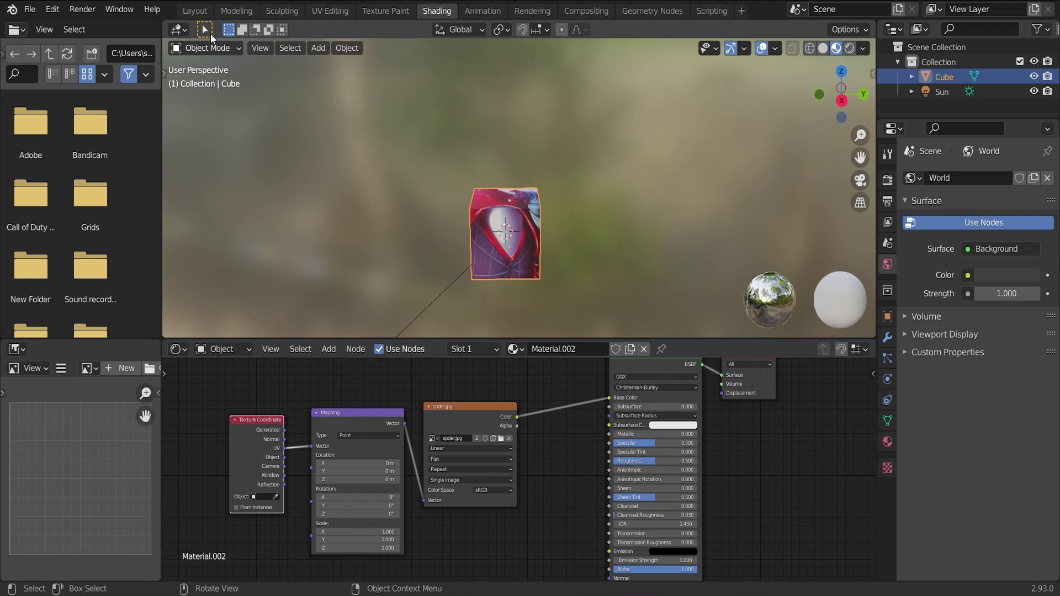
Step: Deselect everything in the Layout workspace, and unwrap the whole cube with Cube Projection in the UV Editing workspace
click(196, 10)
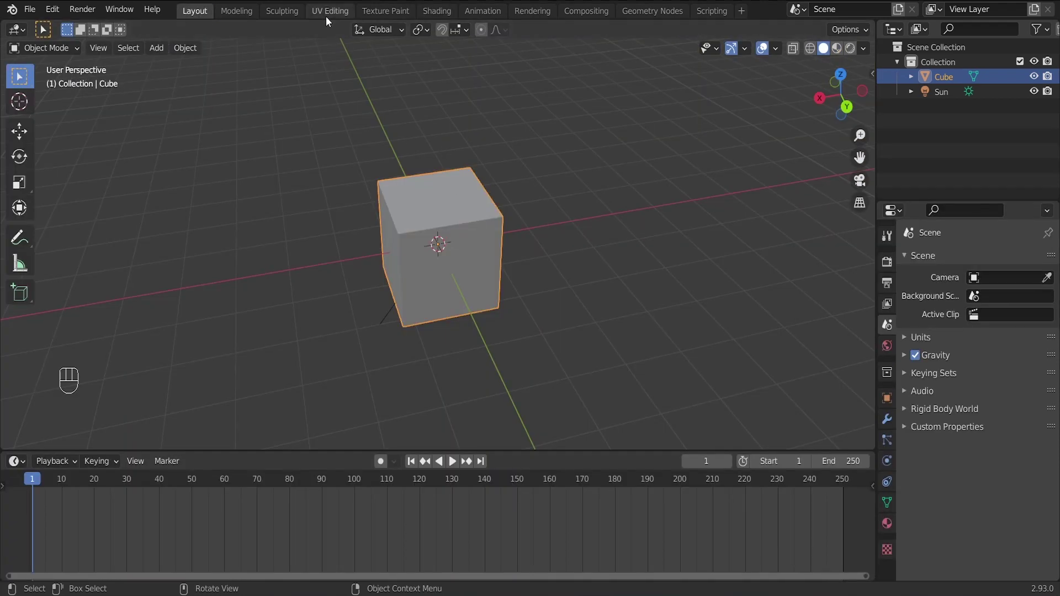
right_click(458, 239)
key(alt+a)
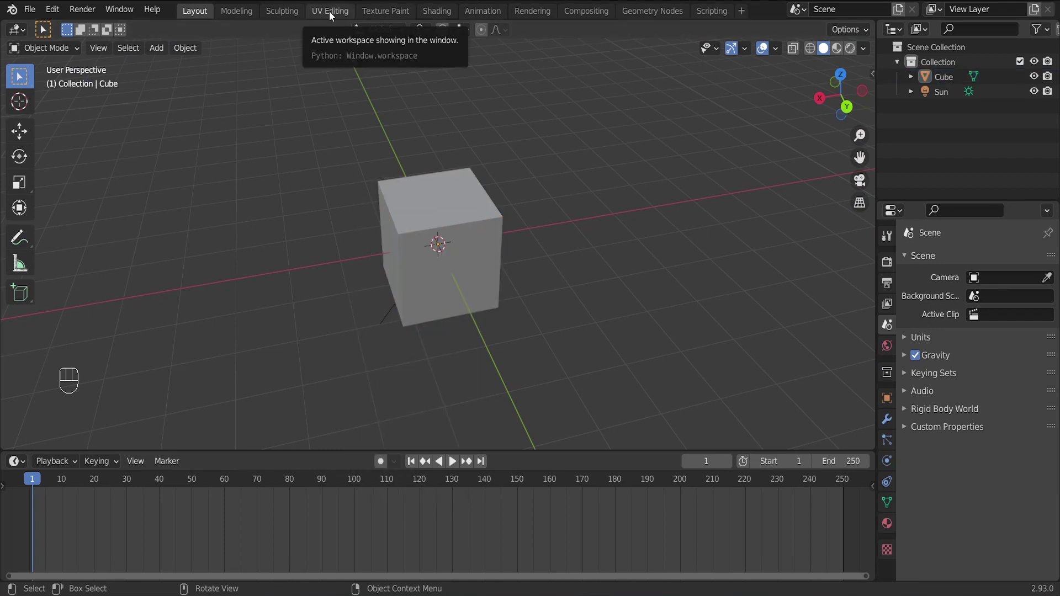
click(330, 11)
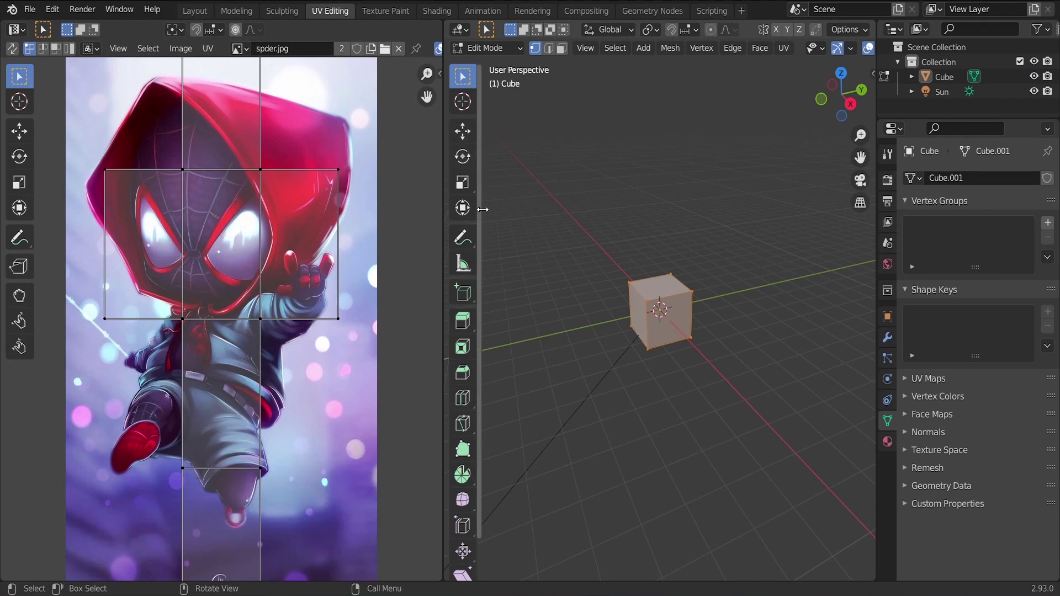
scroll(243, 320, down, 6)
scroll(245, 326, up, 6)
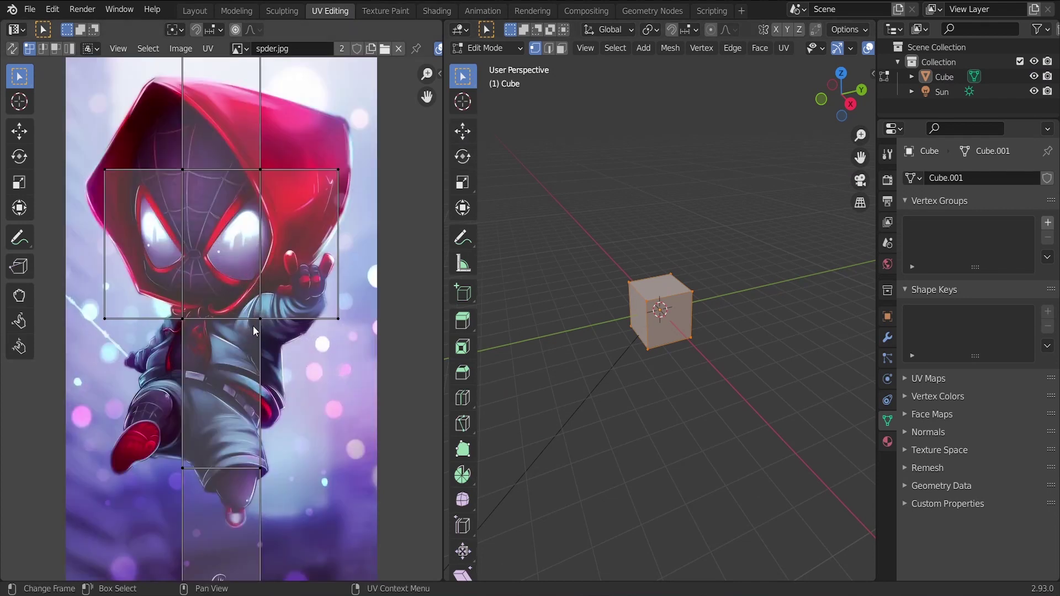
scroll(252, 326, down, 3)
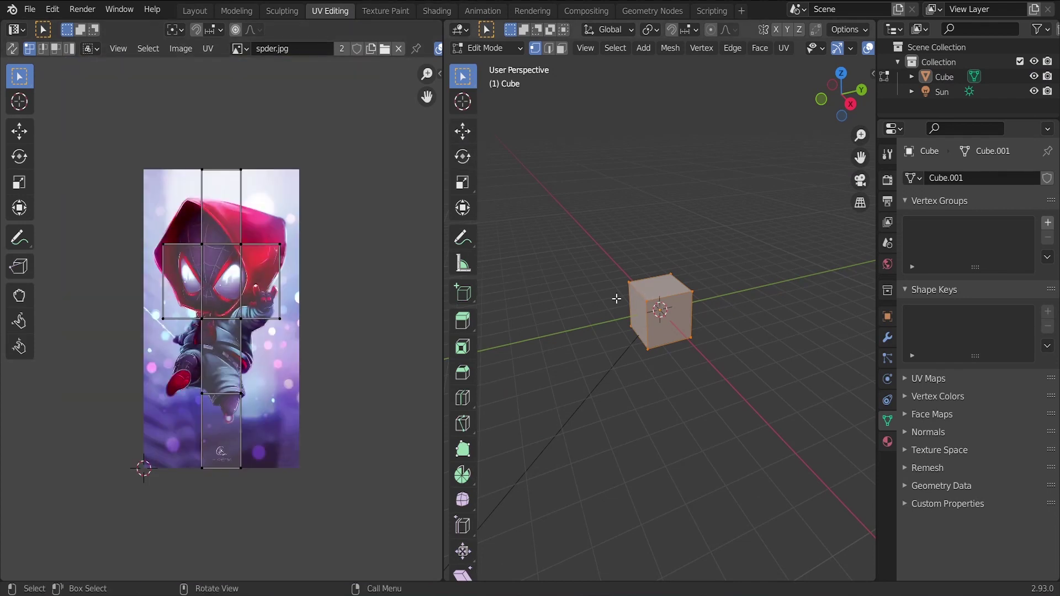
drag(580, 223, 753, 382)
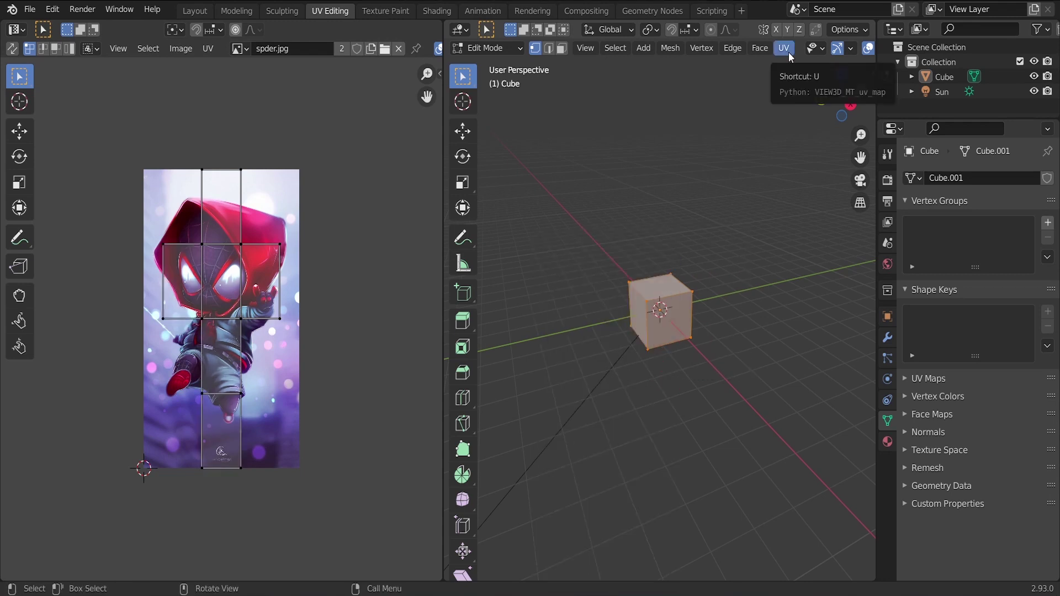
click(784, 48)
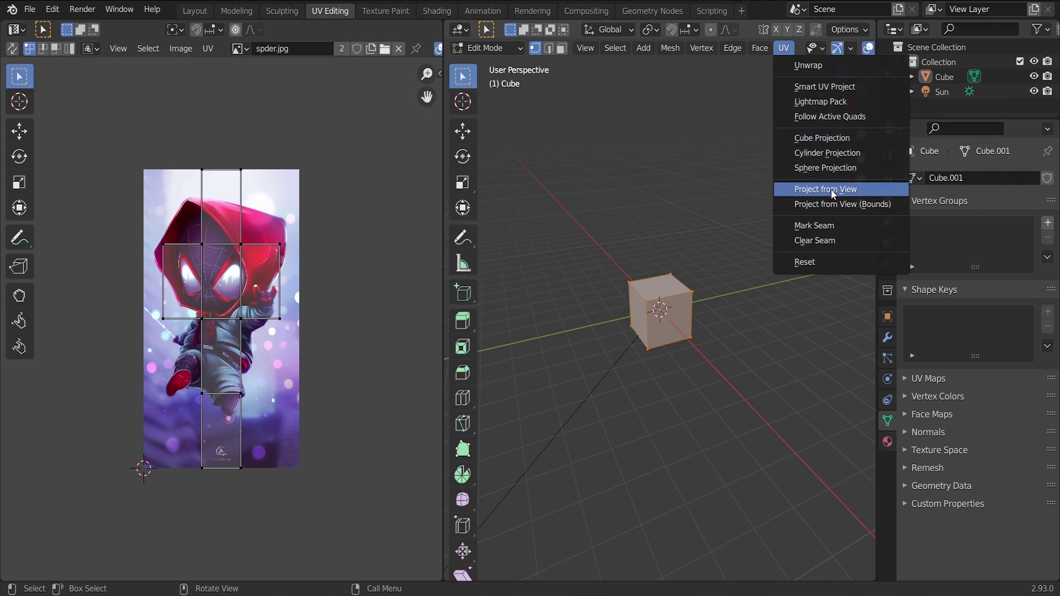
click(843, 140)
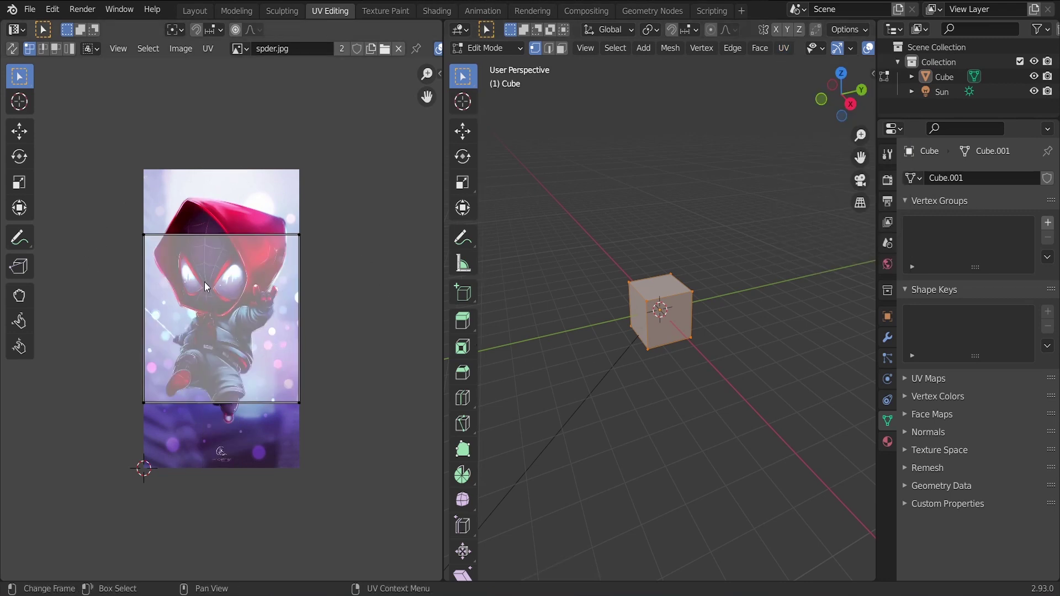
Step: Select the cube in the Layout workspace, save the file, and scale the cube down uniformly
click(195, 11)
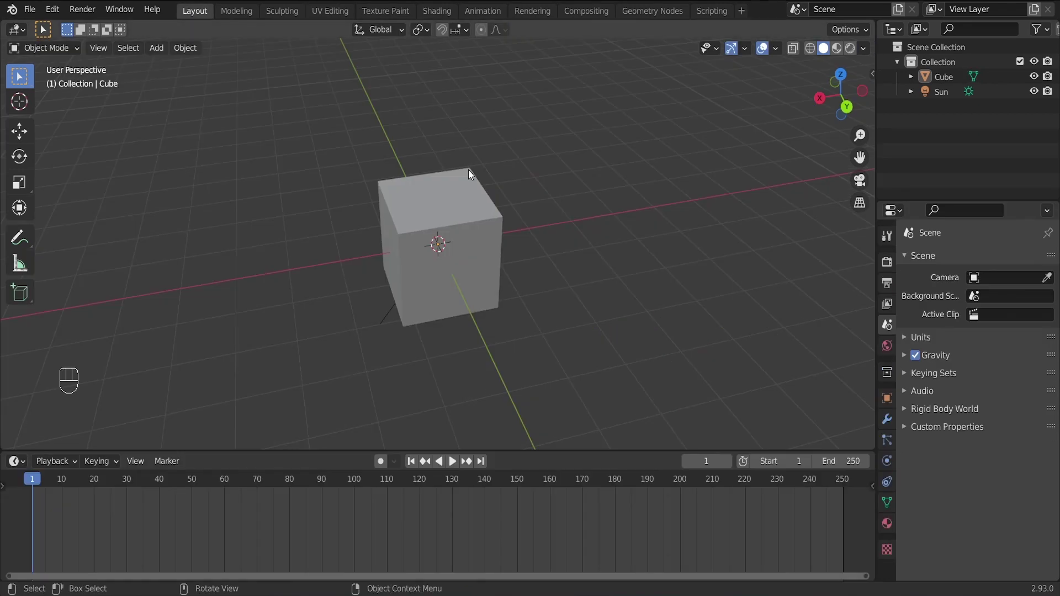
click(458, 199)
key(ctrl+s)
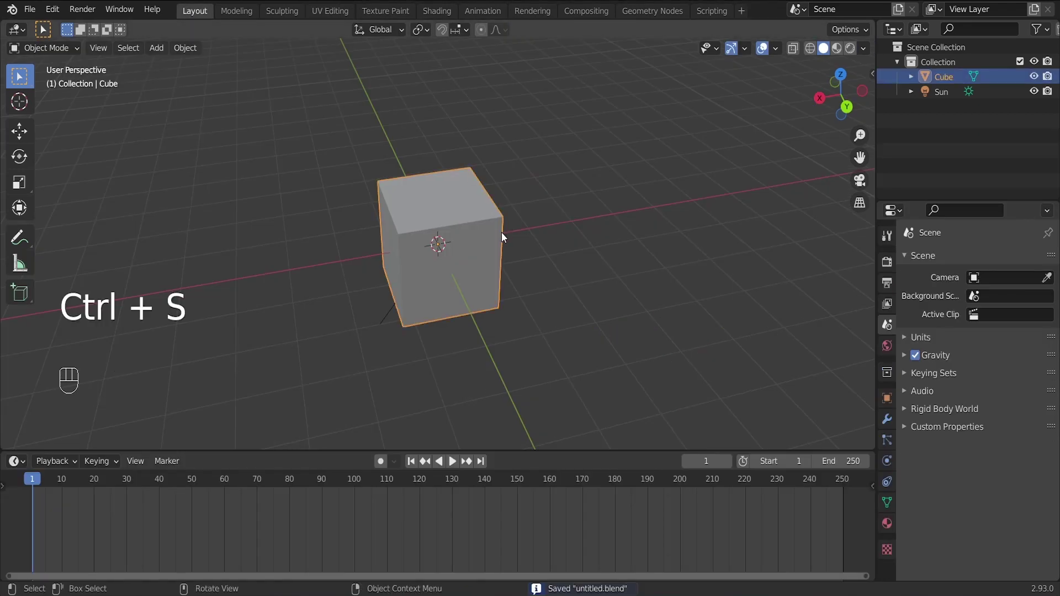
key(s)
click(416, 248)
middle_drag(417, 249, 398, 221)
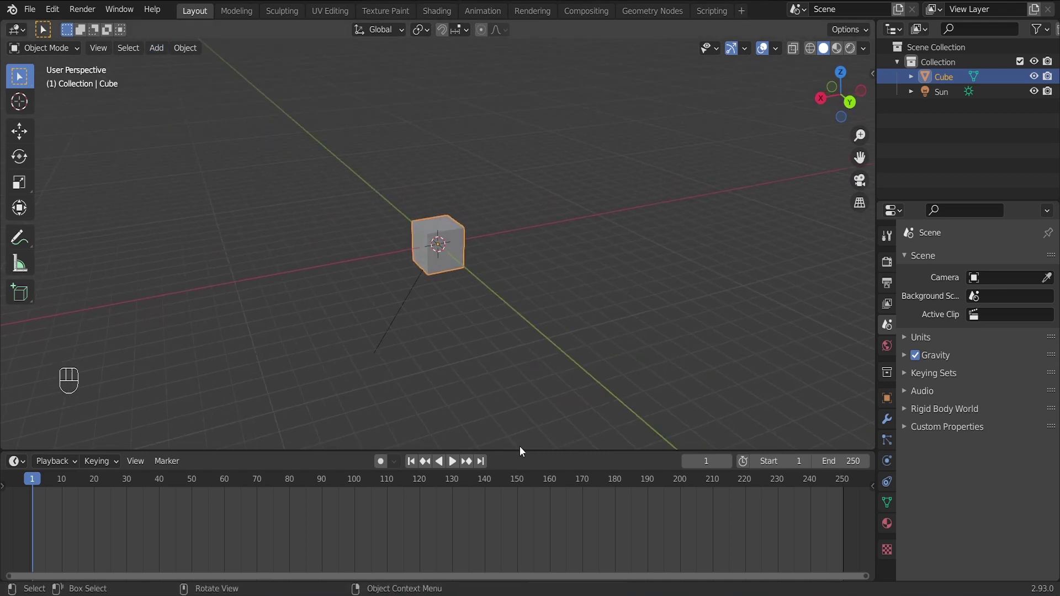
Step: Add a torus mesh centred on the cube, scale it up so it surrounds the cube, and save the file
drag(520, 448, 516, 419)
click(185, 49)
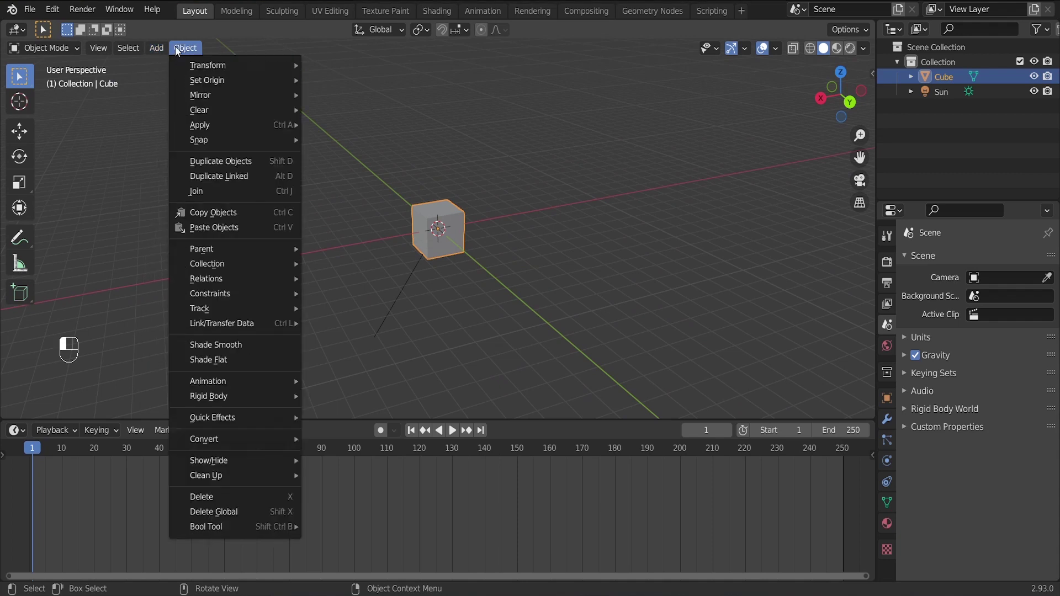
mouse_move(164, 48)
mouse_move(170, 66)
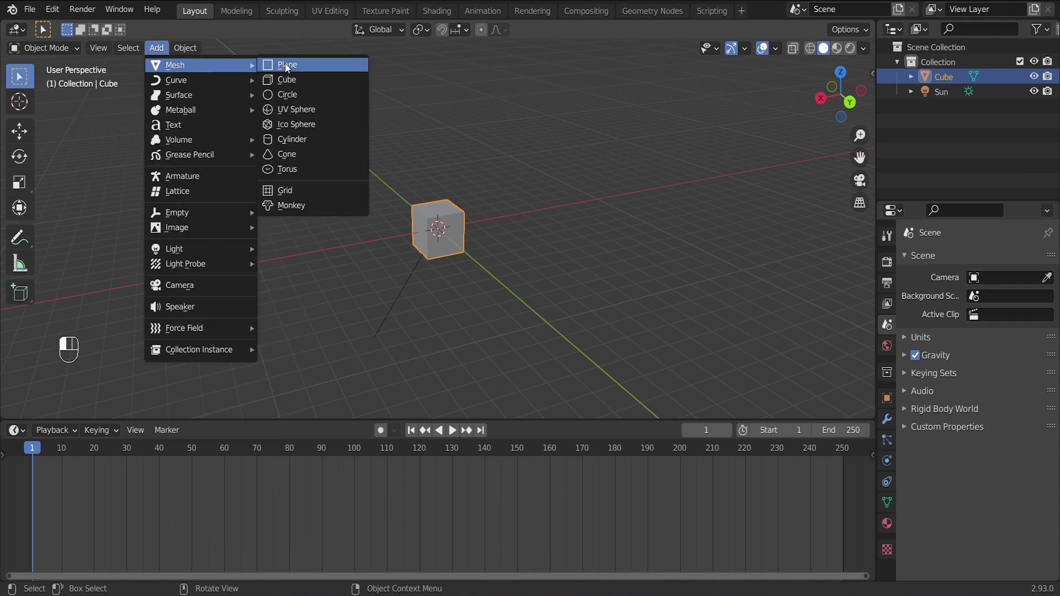
click(312, 169)
key(s)
click(549, 288)
key(ctrl+s)
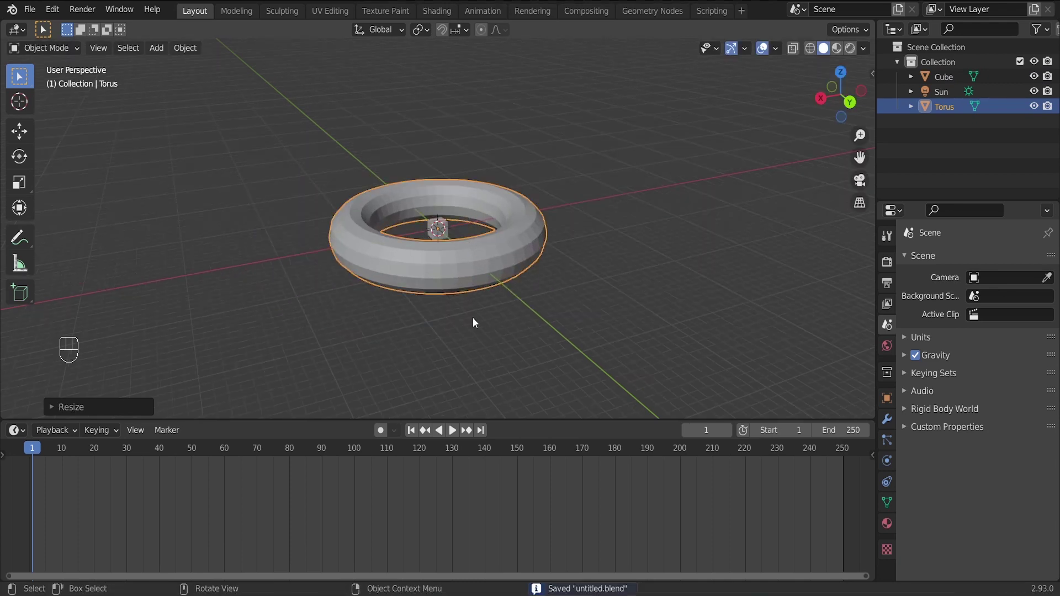
Step: Select the cube and insert a Rotation keyframe for it at frame 1
drag(495, 420, 489, 425)
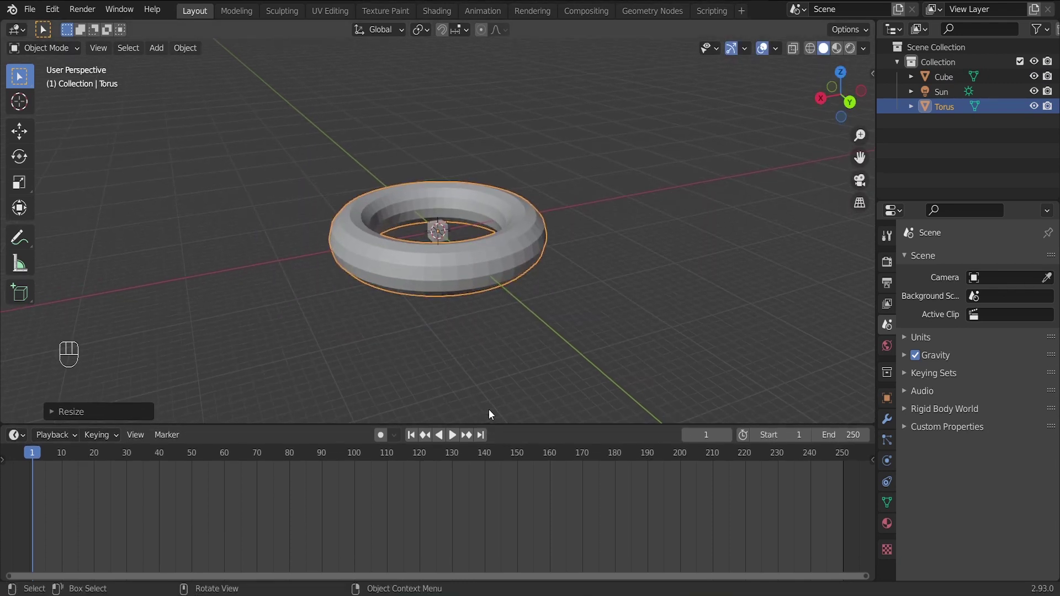
click(436, 231)
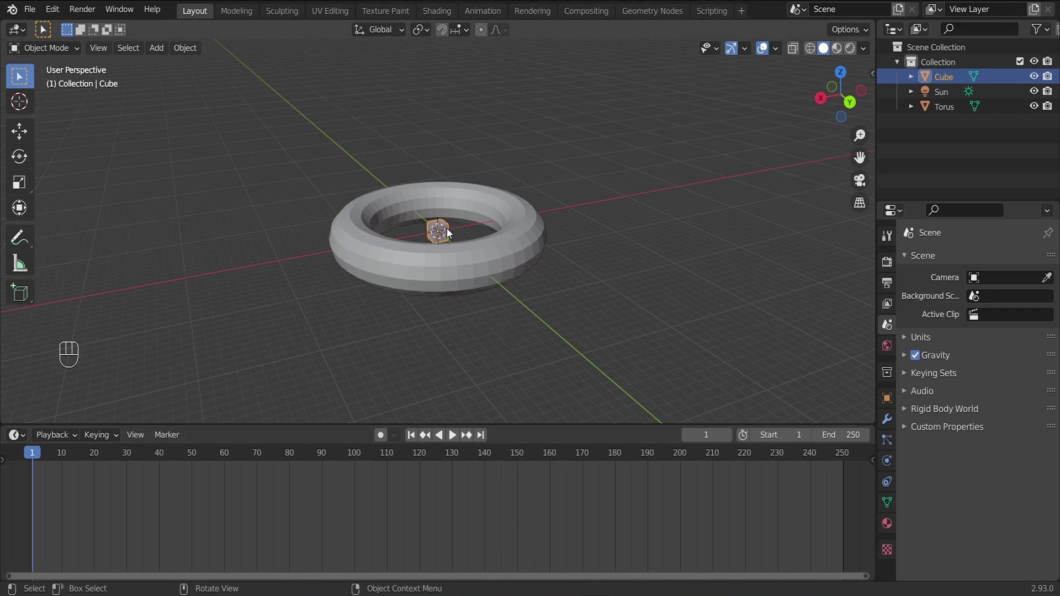
key(i)
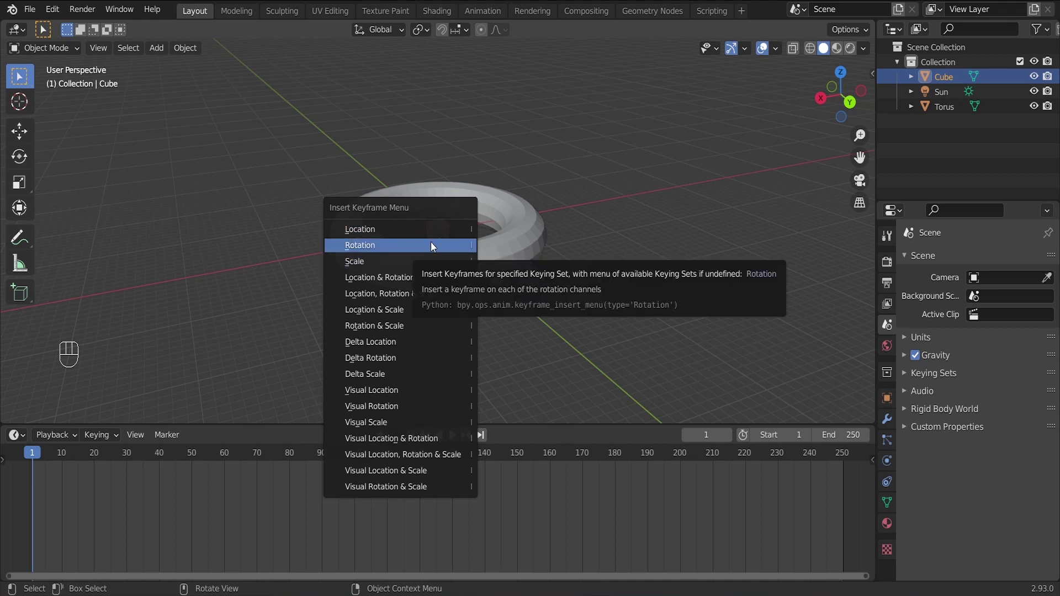
click(432, 245)
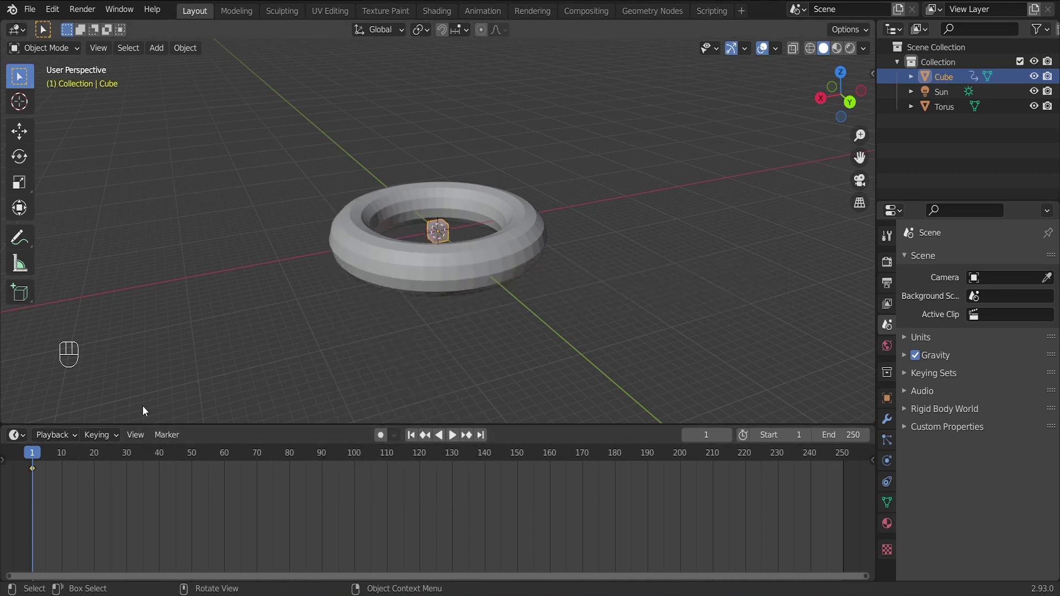
Step: At frame 250, set the cube's rotation to X 255°, Y 380°, Z 284°, keyframe it, and check the motion
click(30, 459)
drag(56, 490, 845, 456)
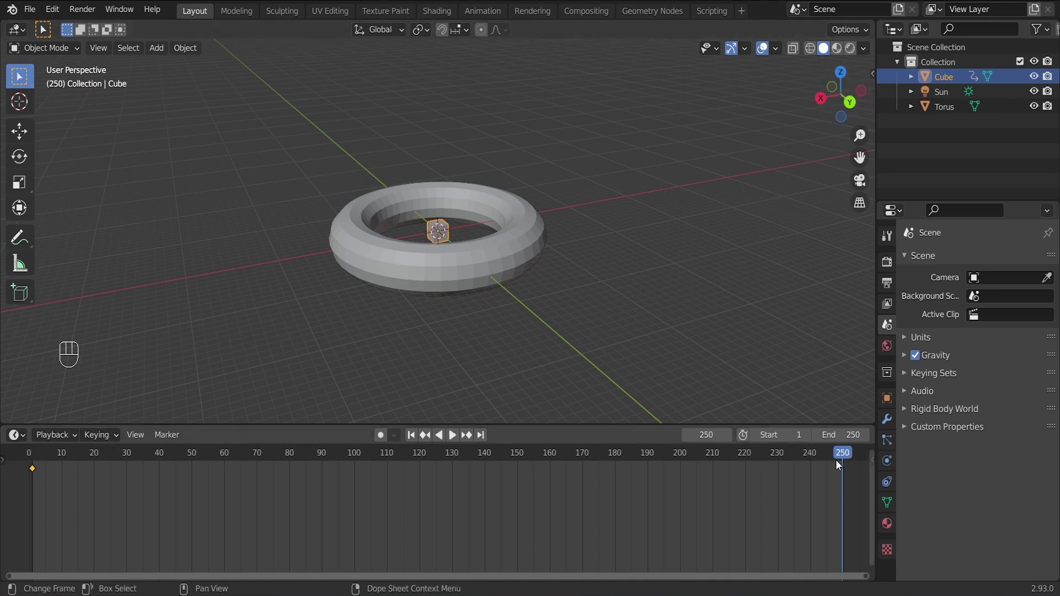
click(873, 74)
click(869, 81)
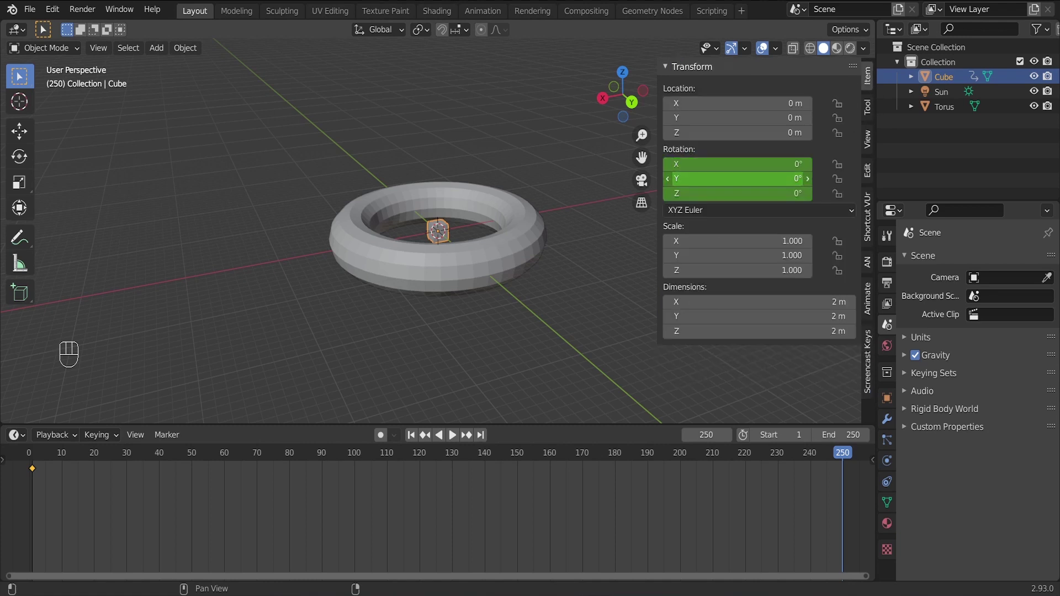
drag(707, 179, 732, 172)
drag(718, 164, 759, 164)
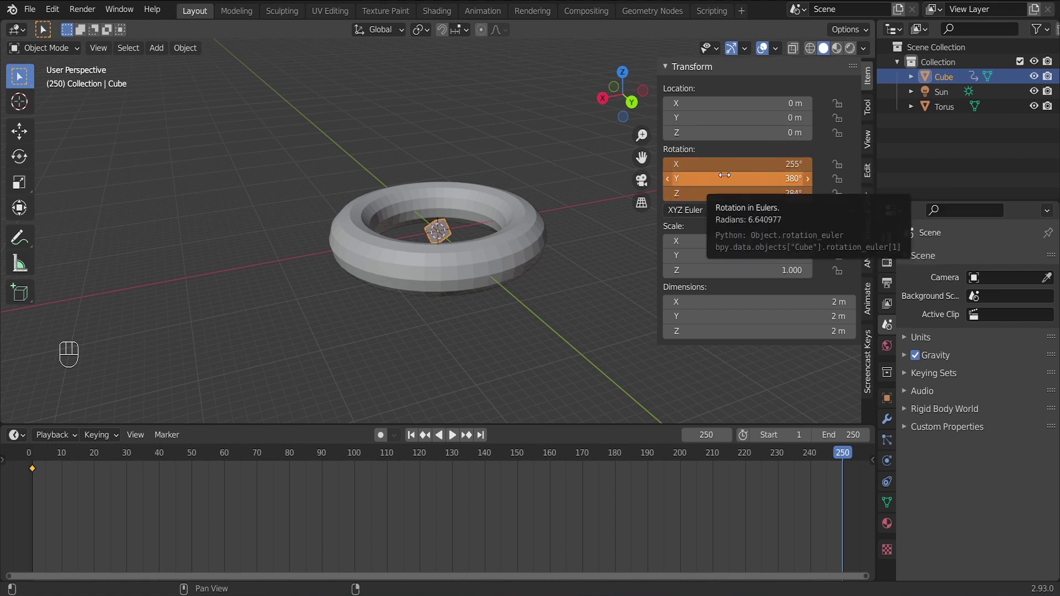
key(i)
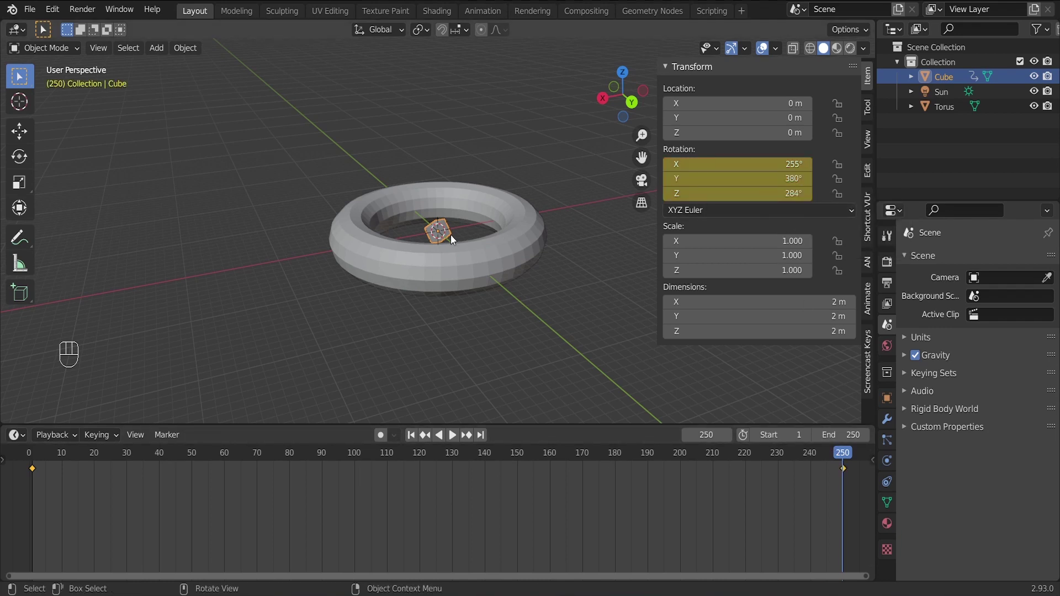
scroll(450, 234, up, 6)
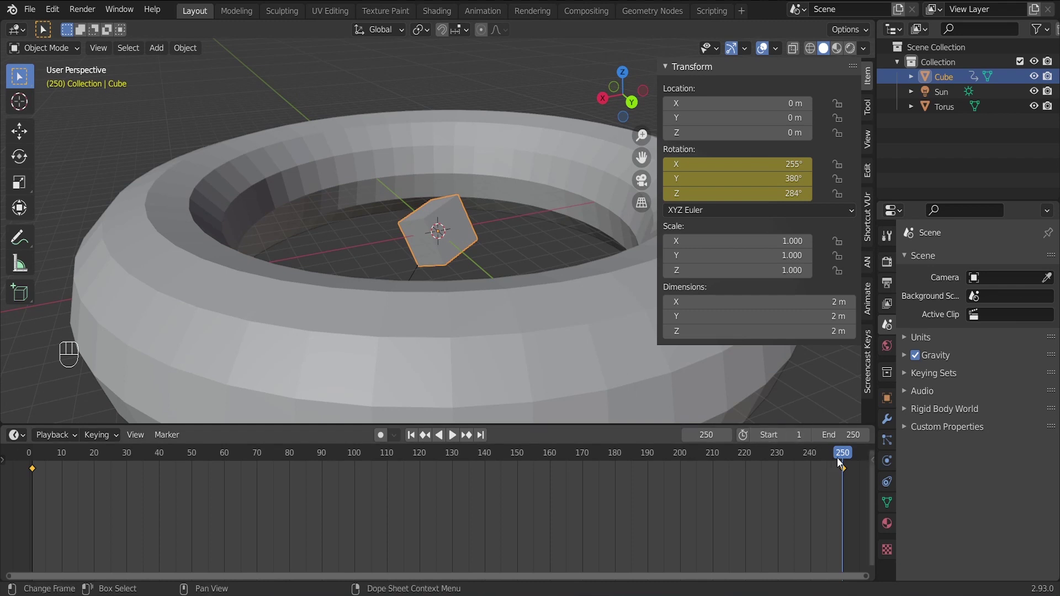
mouse_move(837, 458)
mouse_down()
mouse_move(413, 423)
mouse_move(35, 418)
mouse_move(851, 442)
mouse_move(323, 495)
mouse_move(51, 489)
mouse_move(853, 451)
mouse_up()
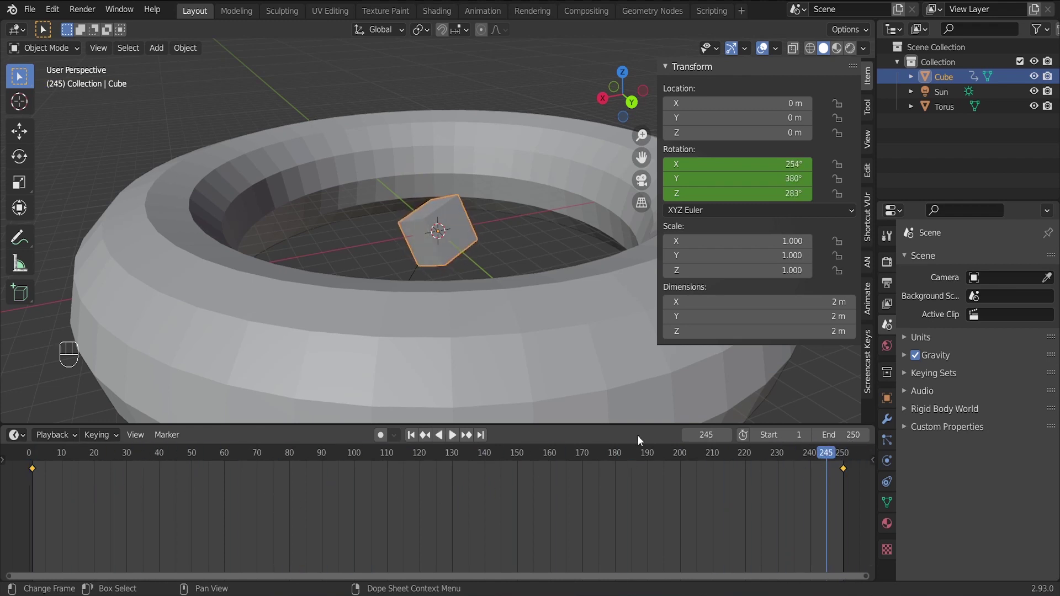
Step: Select the torus and keyframe its rotation at frame 1
click(263, 263)
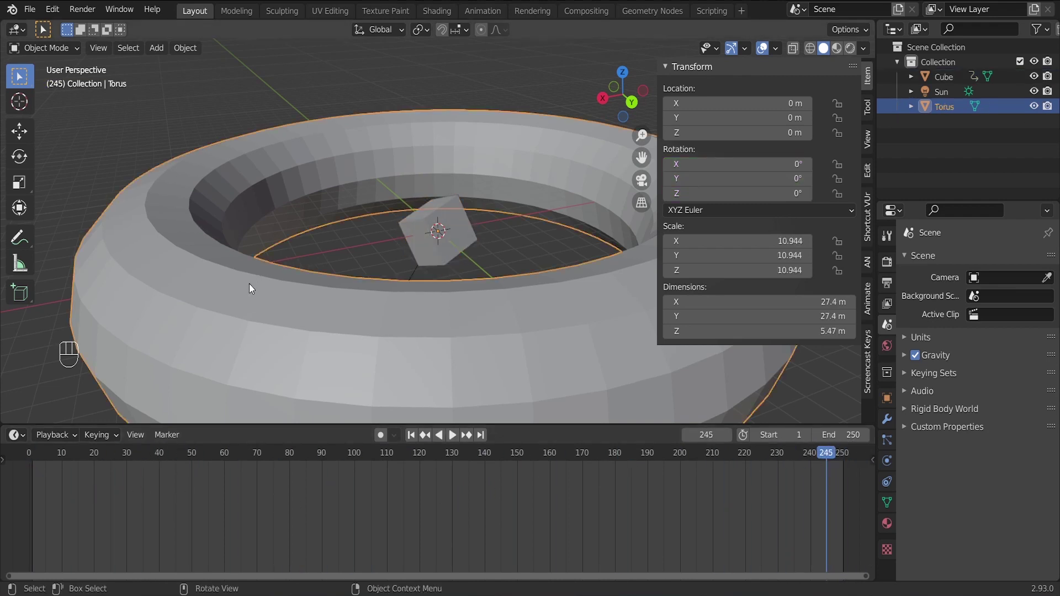
click(410, 435)
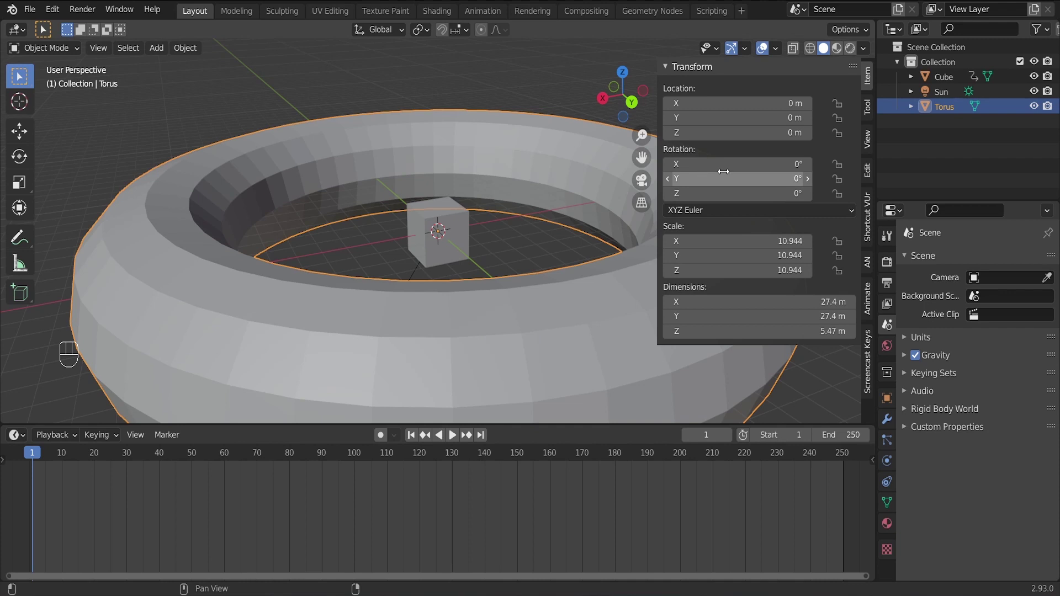
key(i)
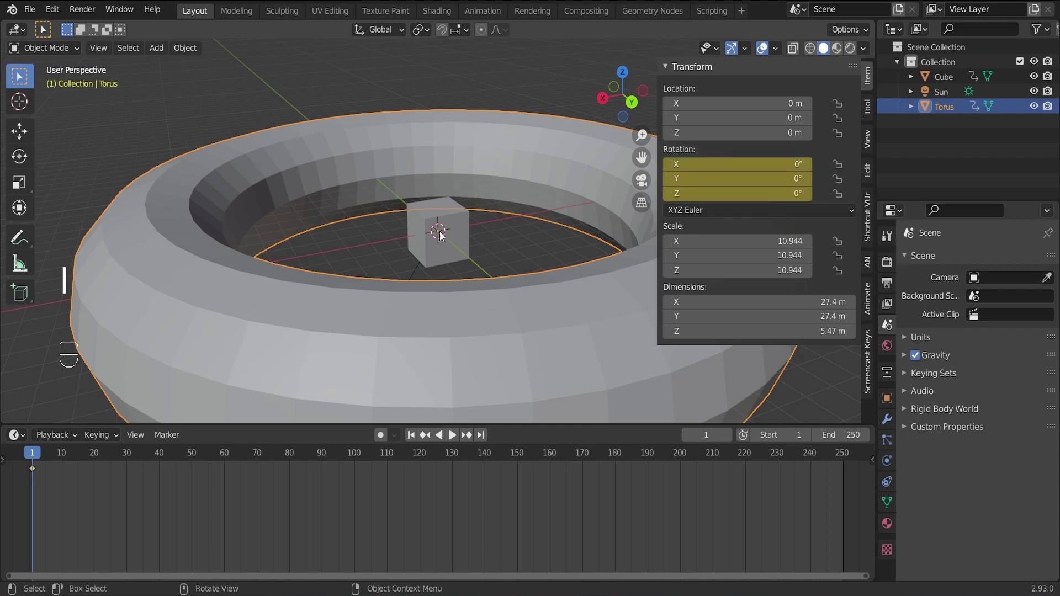
Step: At frame 250, set the torus's rotation to X 267°, Y 280°, Z 344° and keyframe it
drag(34, 454, 826, 453)
click(481, 435)
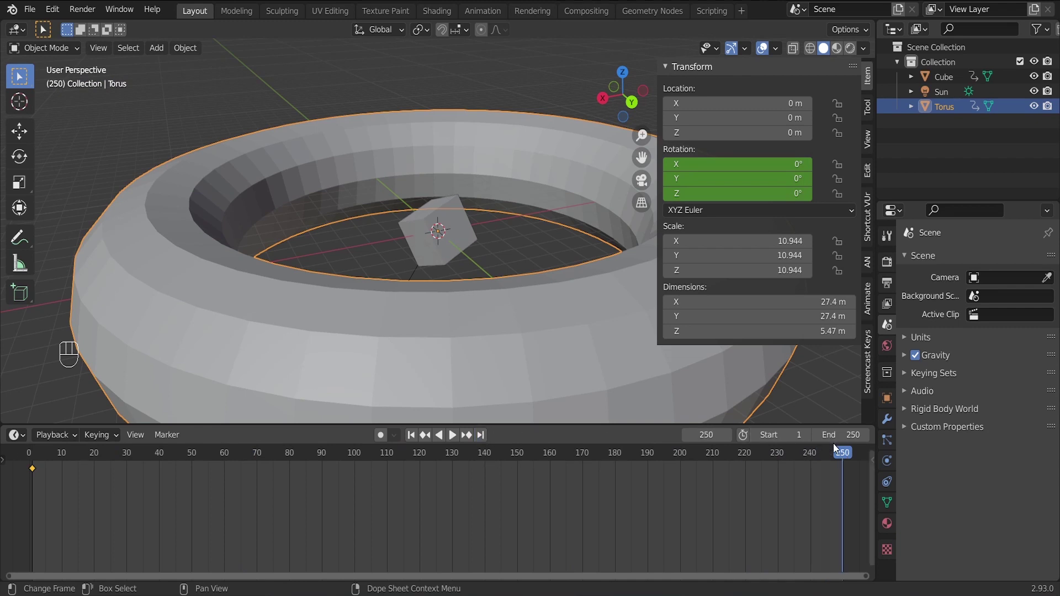
drag(712, 178, 784, 179)
drag(715, 159, 773, 160)
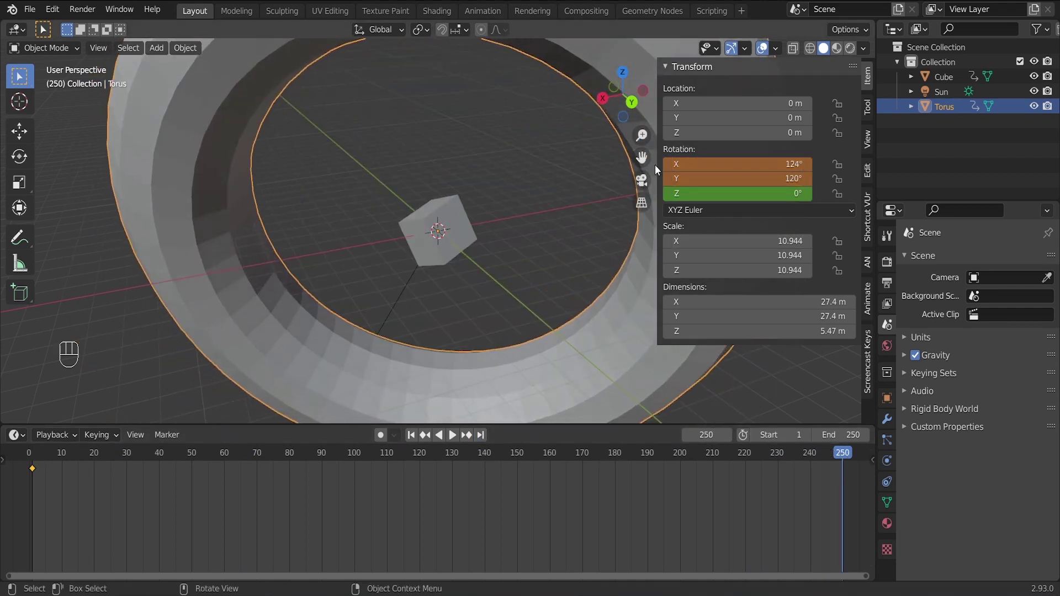
drag(714, 193, 784, 193)
drag(693, 164, 784, 163)
mouse_move(688, 178)
mouse_down()
mouse_move(773, 178)
mouse_move(698, 193)
mouse_move(783, 193)
mouse_move(692, 190)
mouse_up()
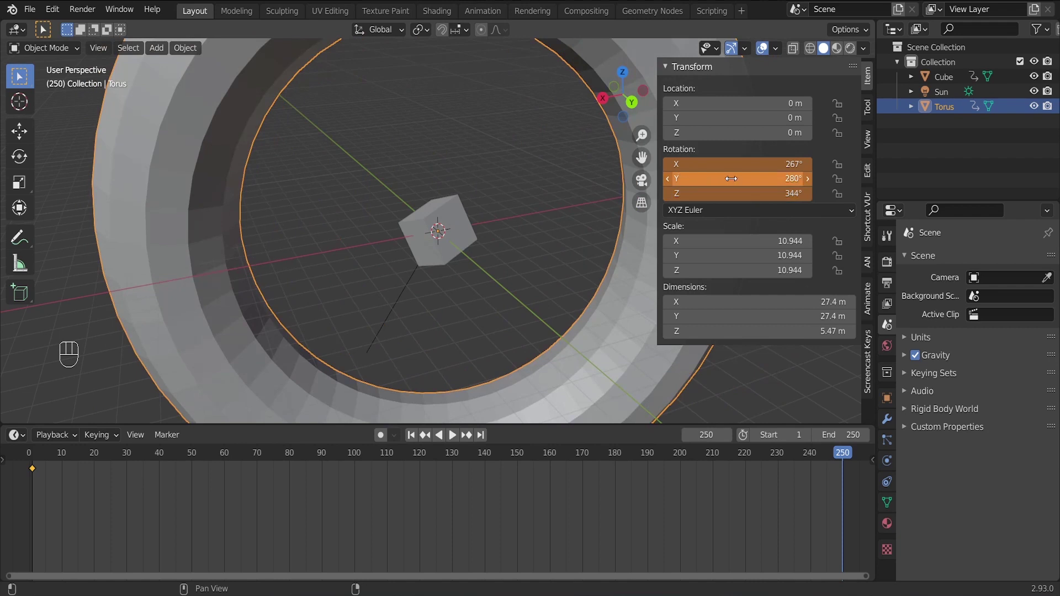
key(i)
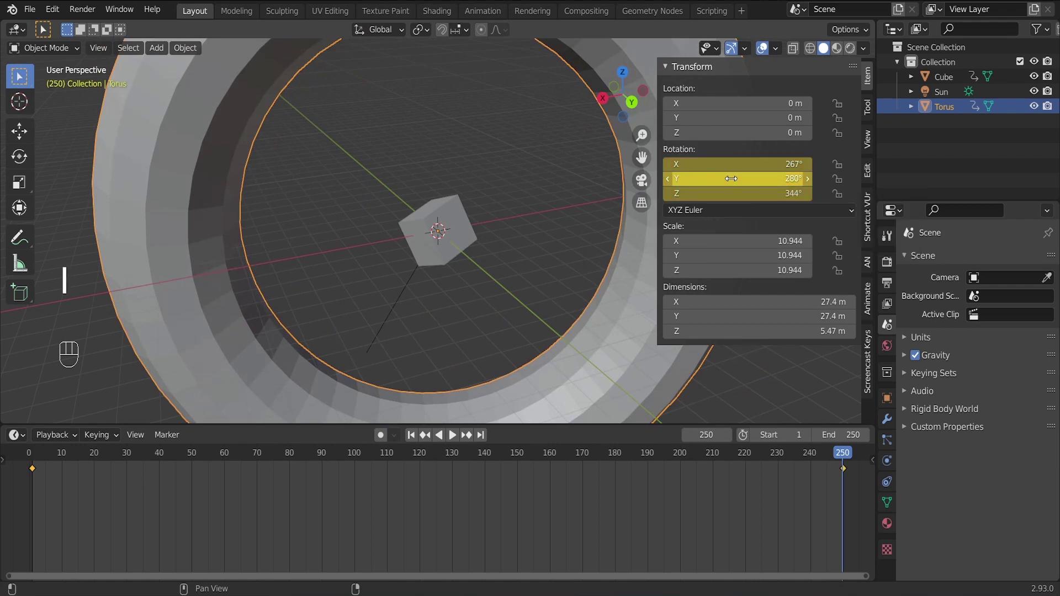
Step: Preview the rotation animation from frame 1 to frame 250 and save the file
click(411, 436)
key(ctrl+s)
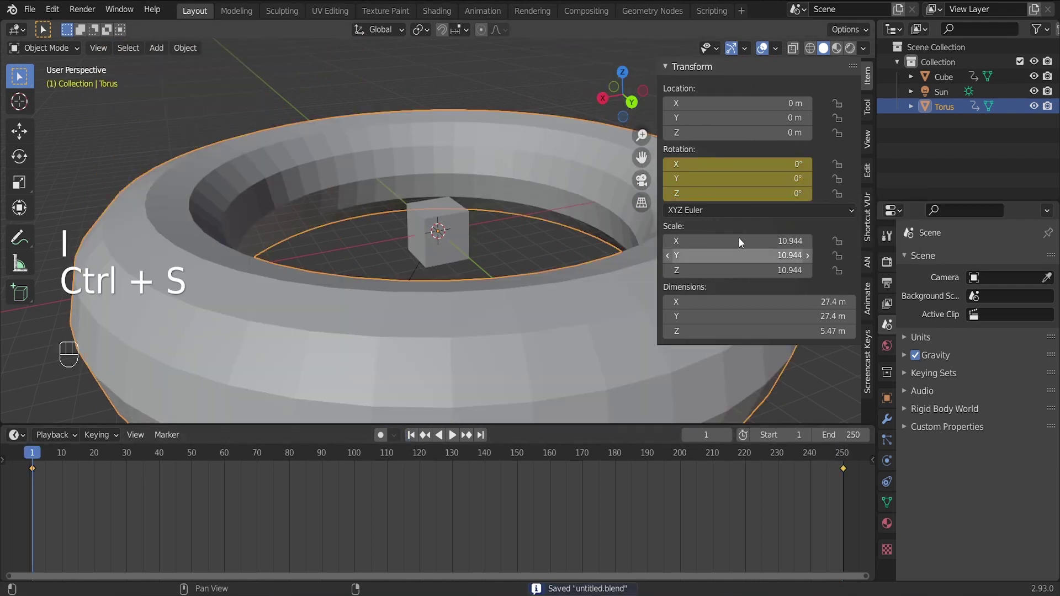
drag(658, 272, 845, 273)
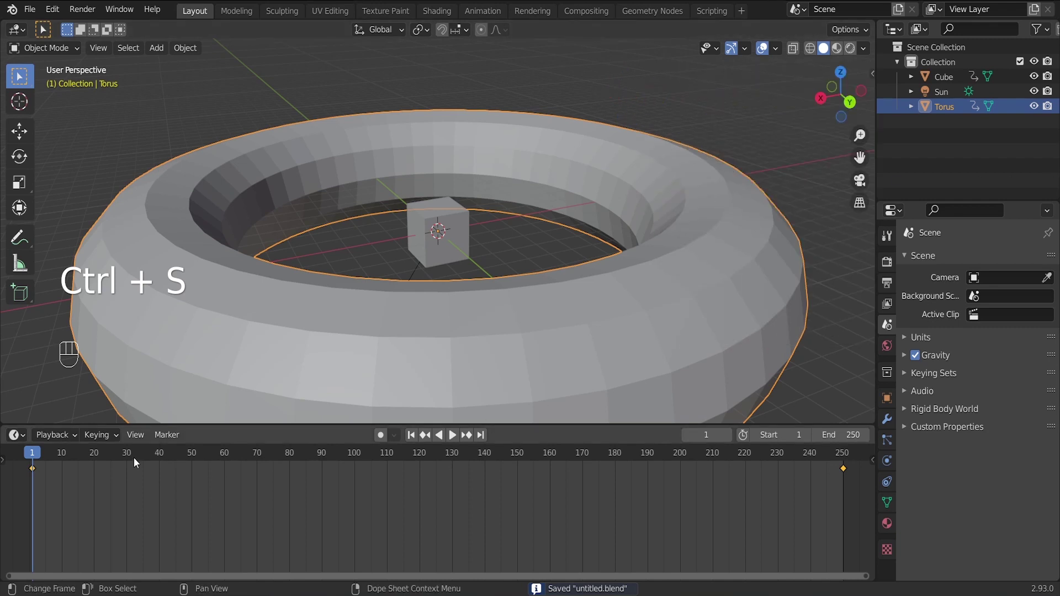
drag(30, 454, 843, 426)
key(ctrl+s)
Step: Add a camera and align it to a view looking through the torus at the cube
scroll(416, 254, up, 7)
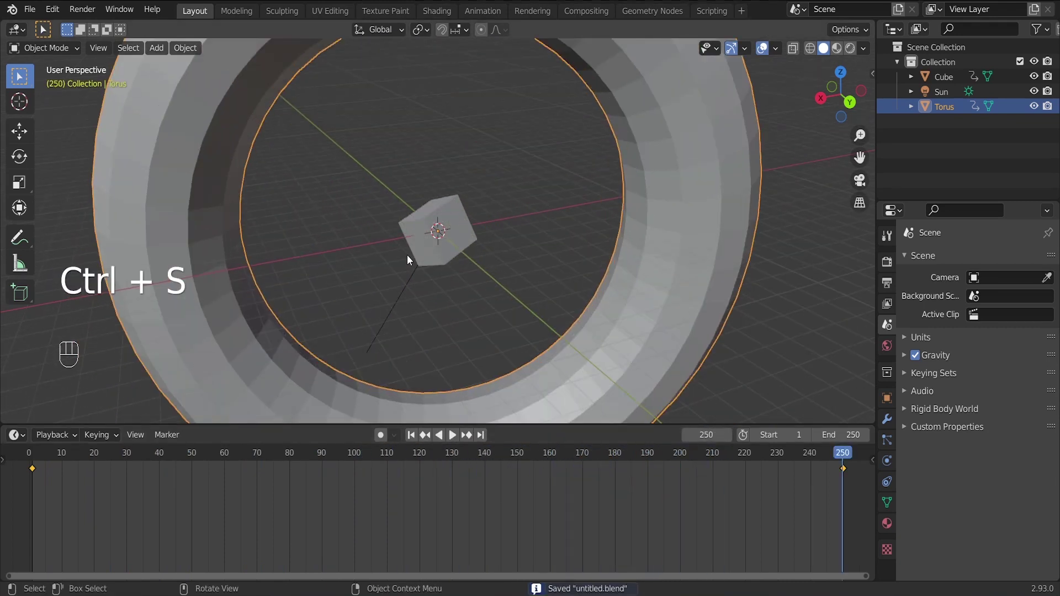
scroll(406, 257, down, 1)
middle_drag(396, 265, 490, 257)
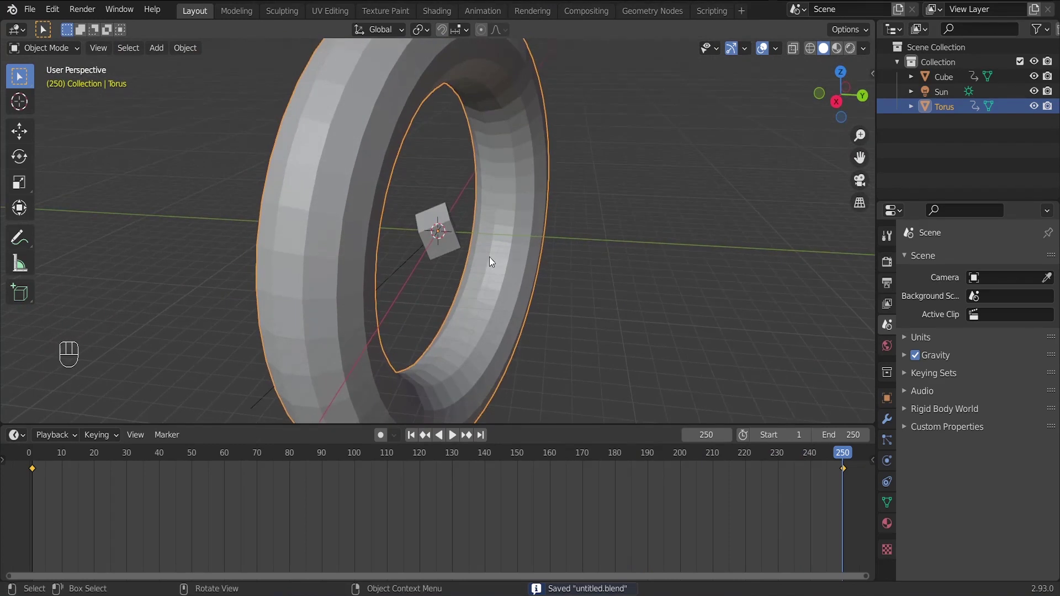
click(157, 49)
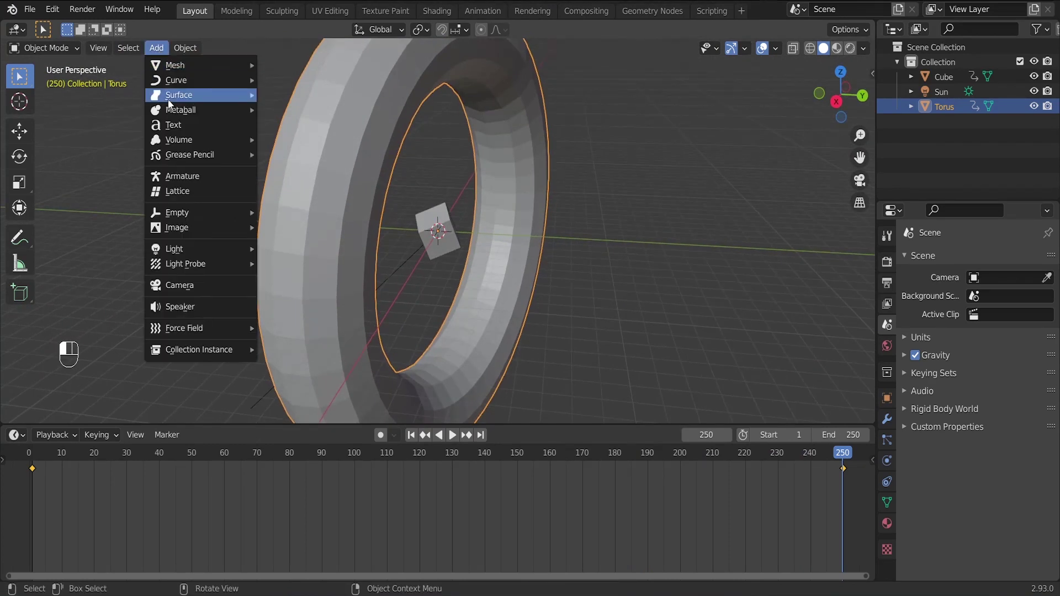
click(191, 285)
middle_drag(542, 253, 616, 235)
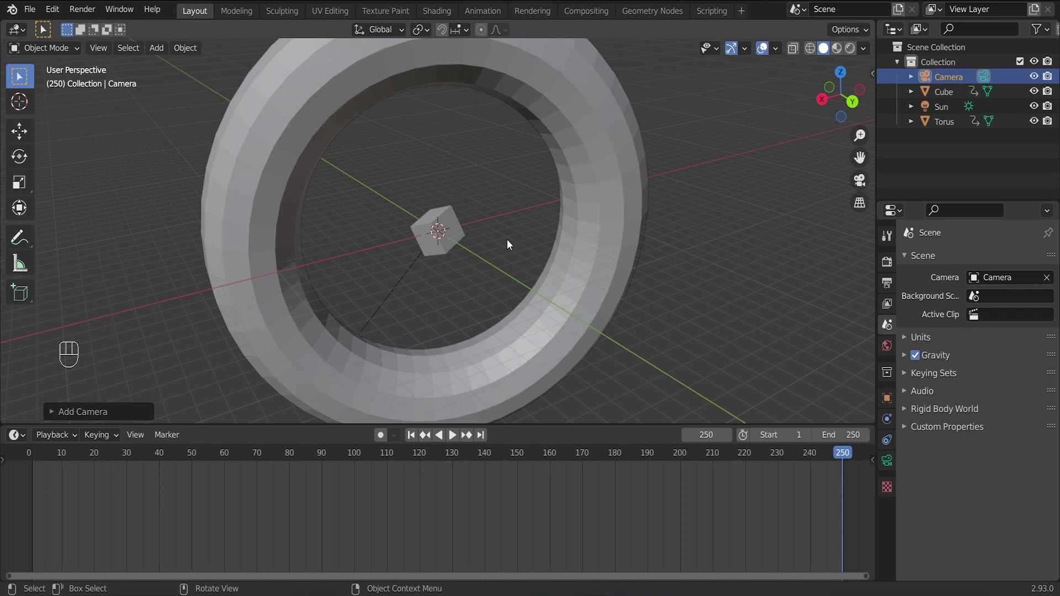
key(ctrl)
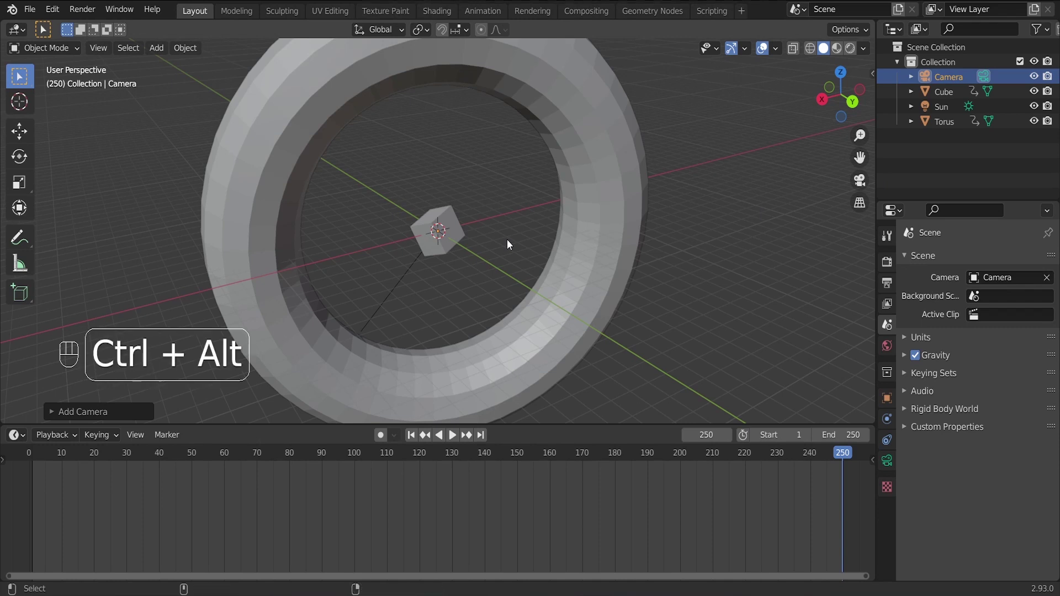
key(ctrl+alt+KP_0)
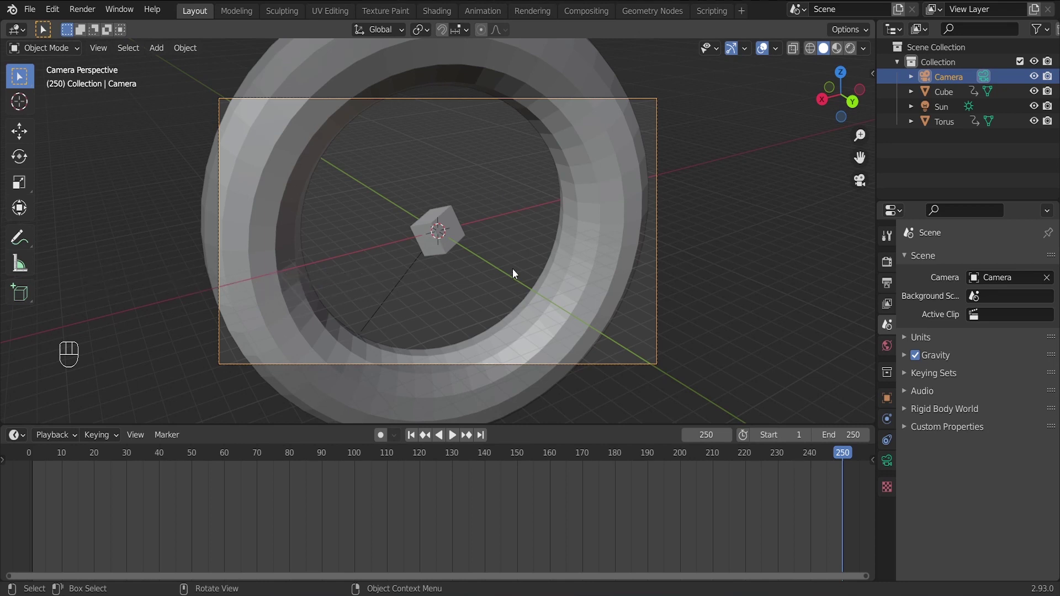
Step: Return to frame 1, lock the camera to the view, and bring it closer to the cube
click(411, 435)
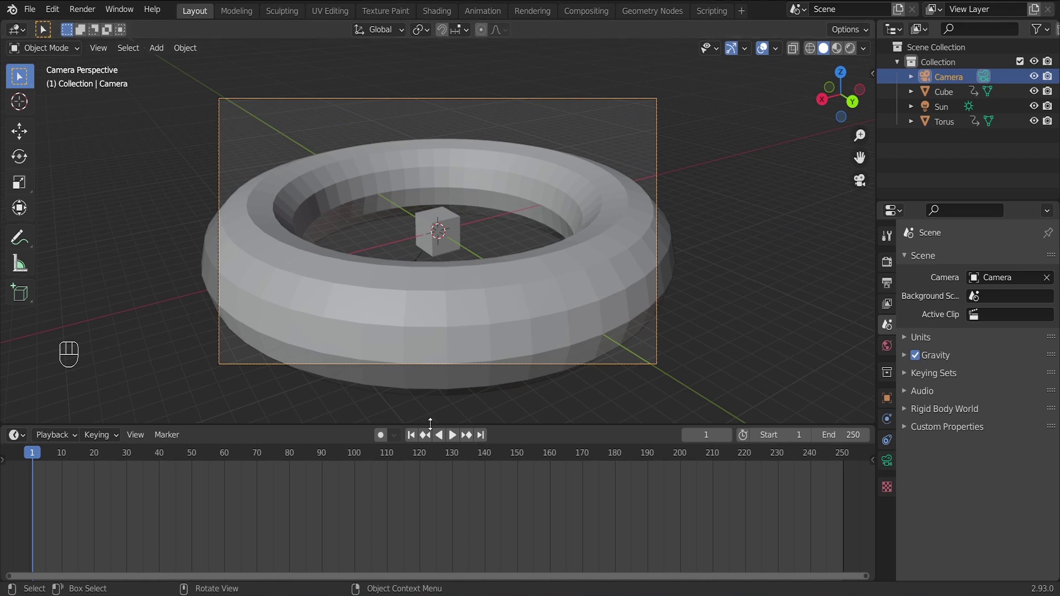
click(873, 74)
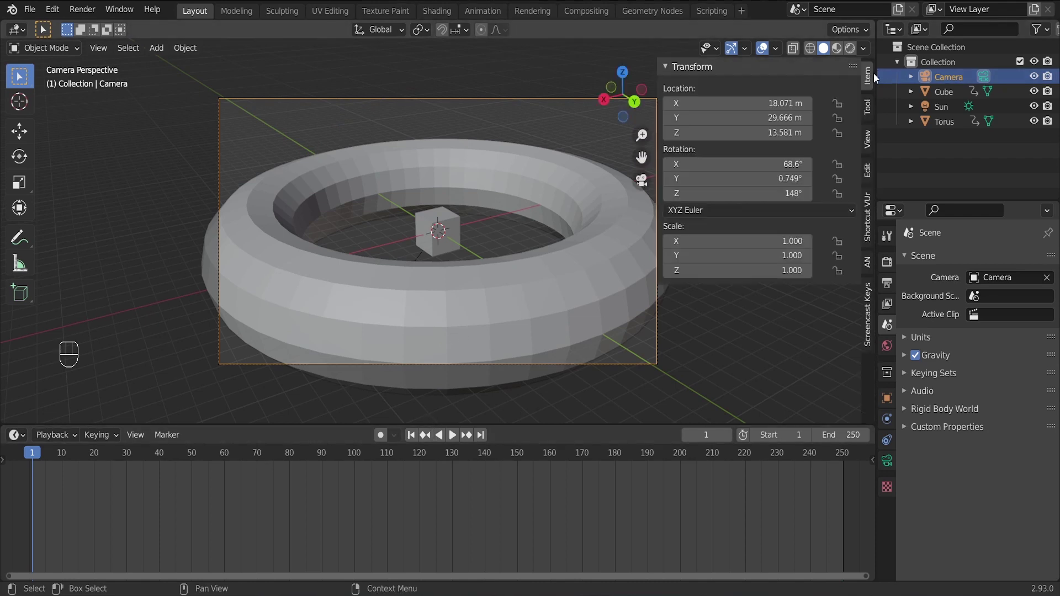
click(868, 138)
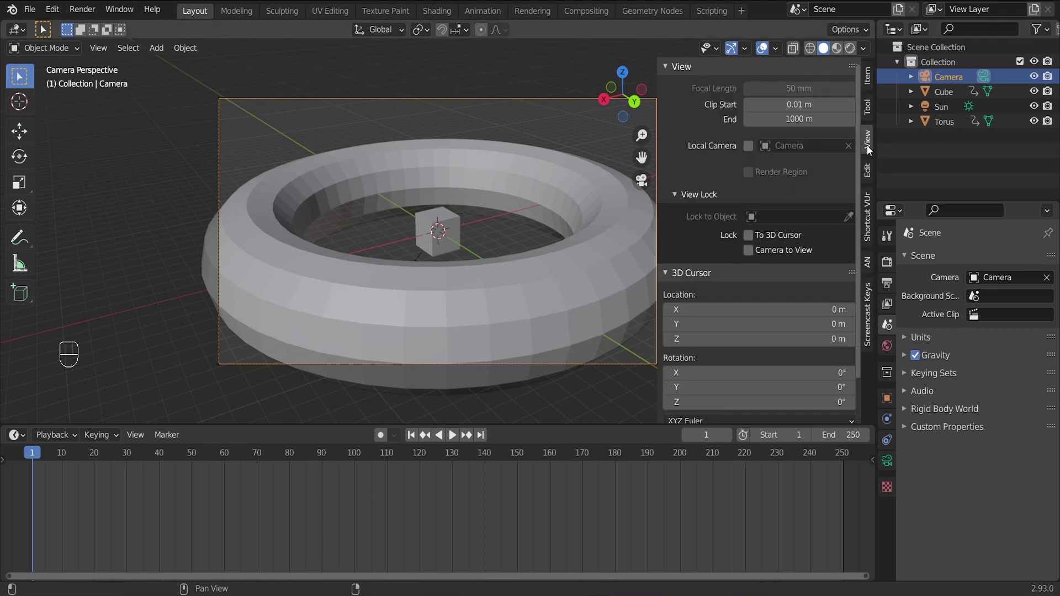
click(747, 250)
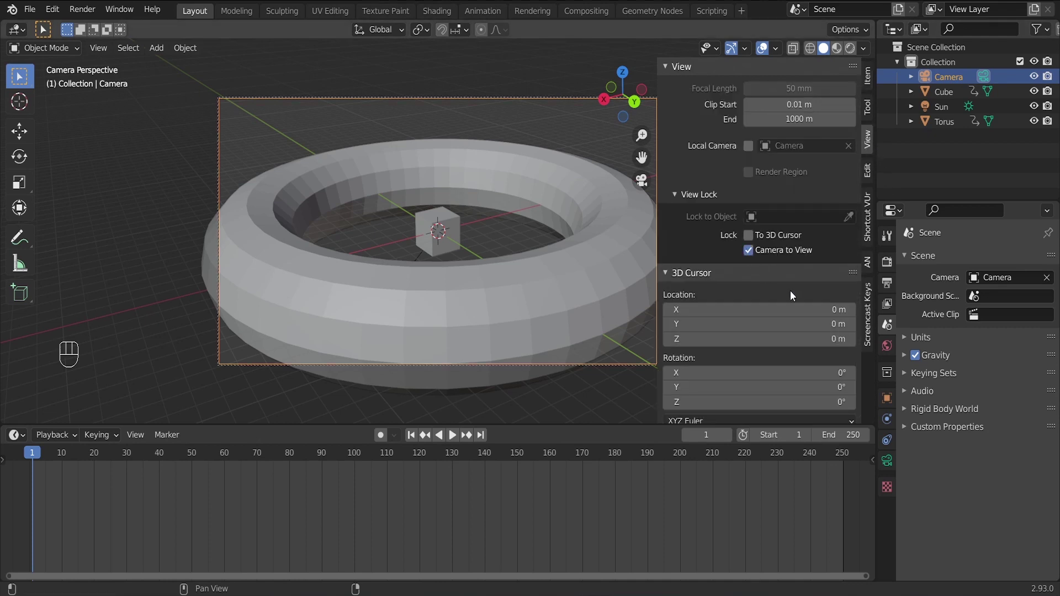
click(655, 227)
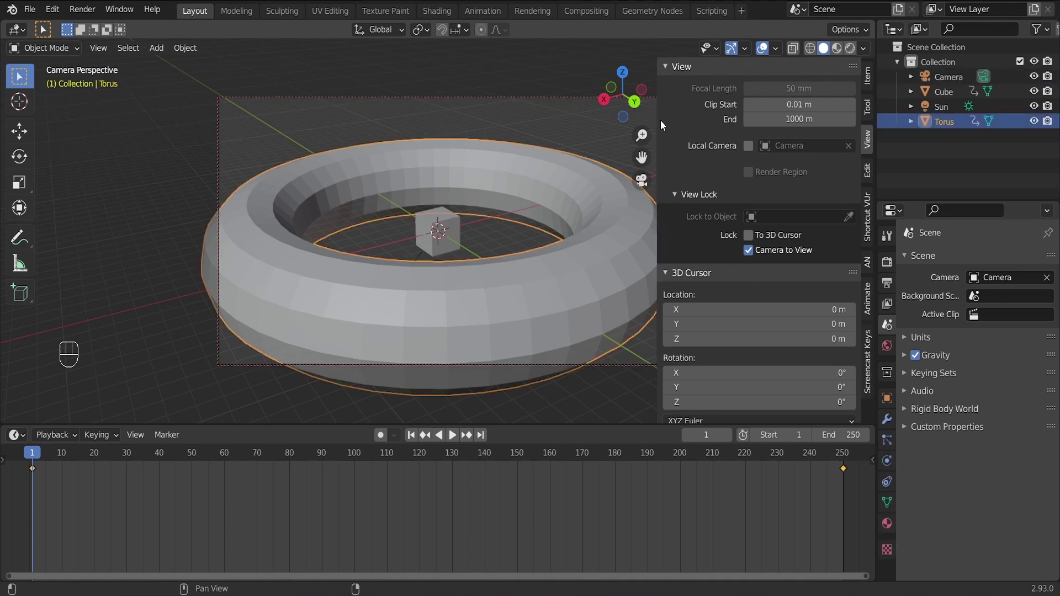
key(n)
scroll(492, 192, up, 5)
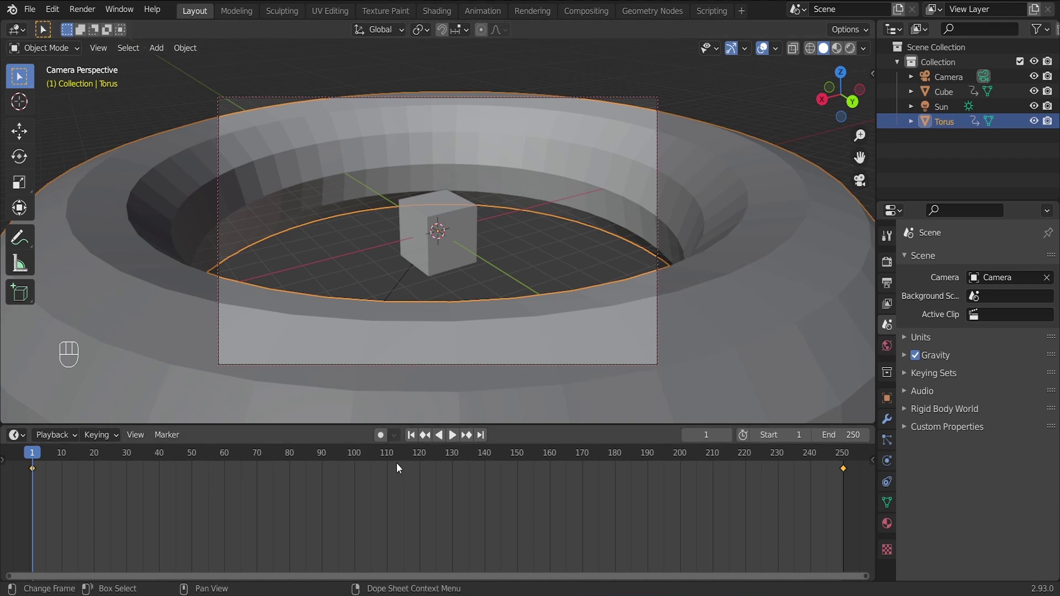
Step: Select the camera and insert a Location & Rotation keyframe at frame 1
click(951, 78)
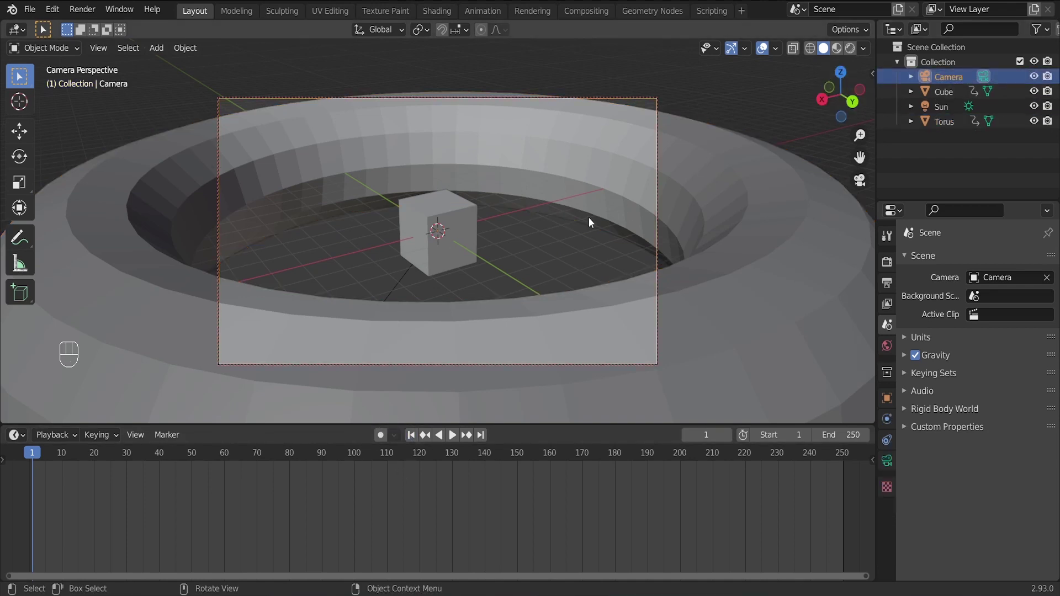
key(i)
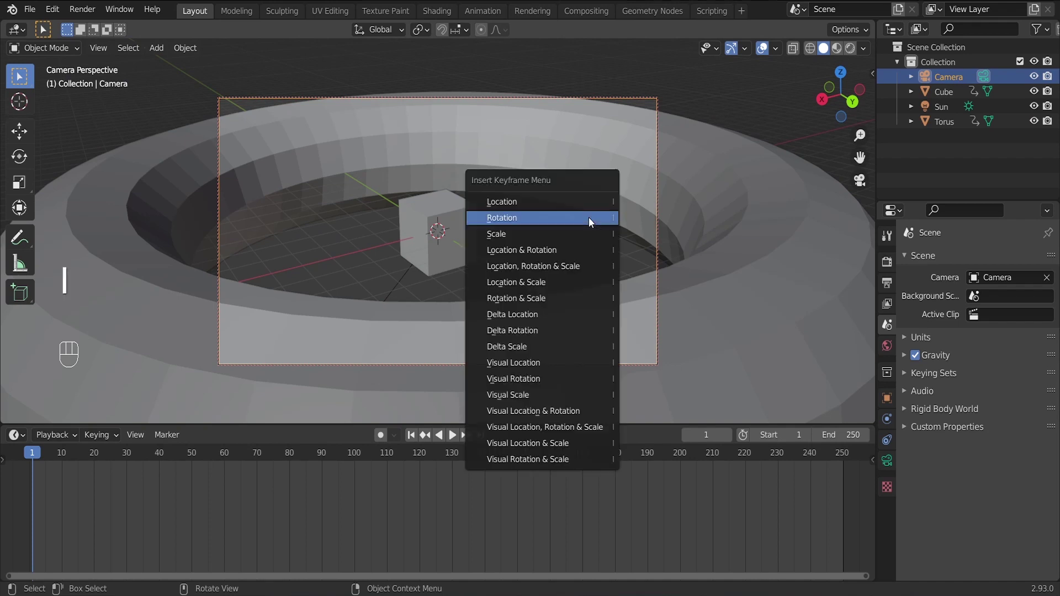
click(574, 251)
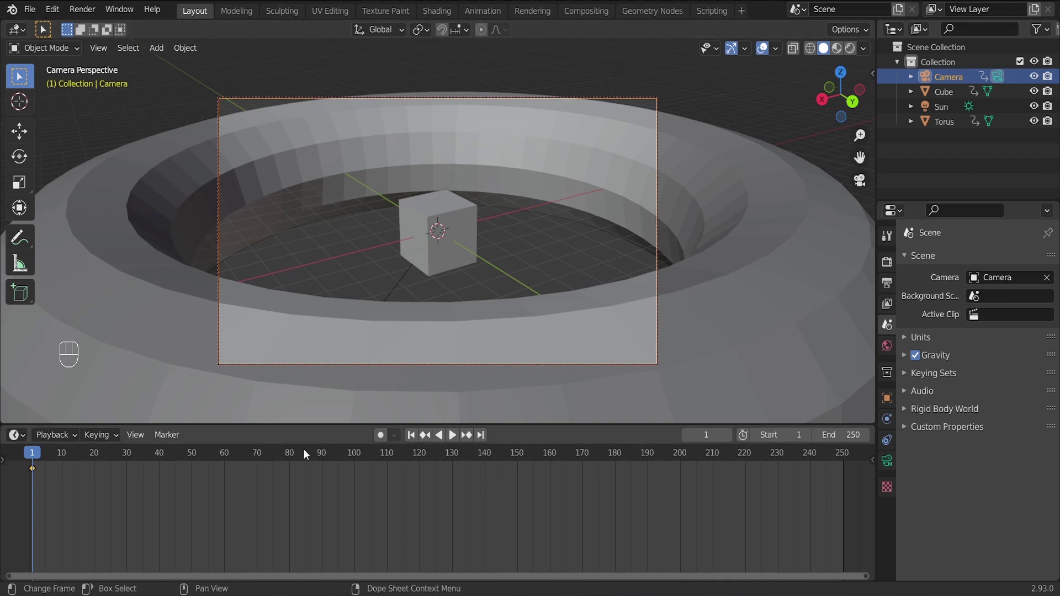
Step: At frame 250, pull the camera back and shift the torus and cube right of centre, inserting a Location & Rotation keyframe
click(481, 435)
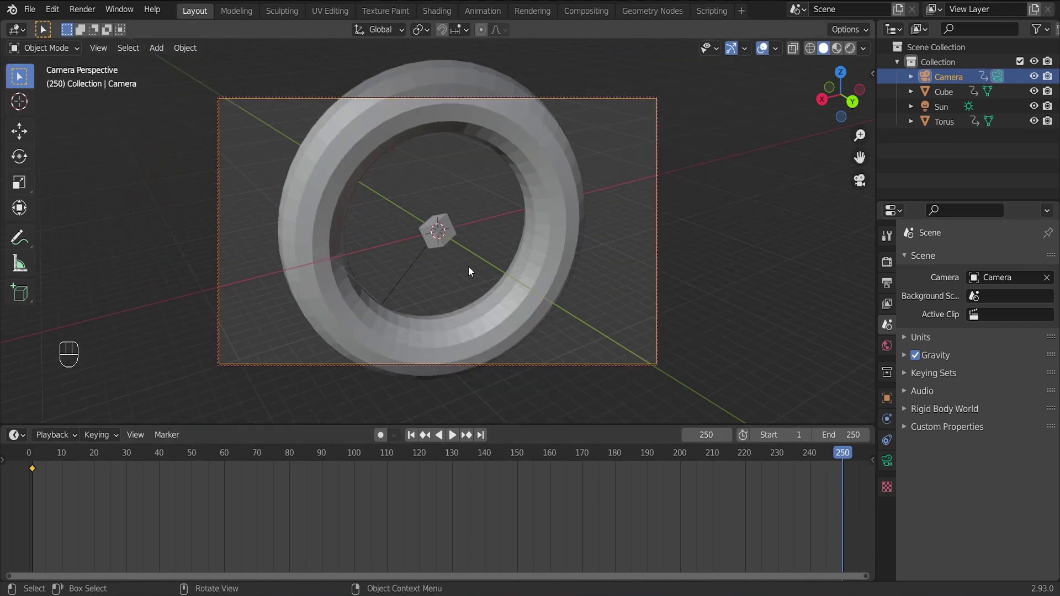
scroll(468, 266, down, 3)
middle_drag(475, 266, 481, 243)
scroll(489, 243, up, 2)
scroll(482, 244, down, 2)
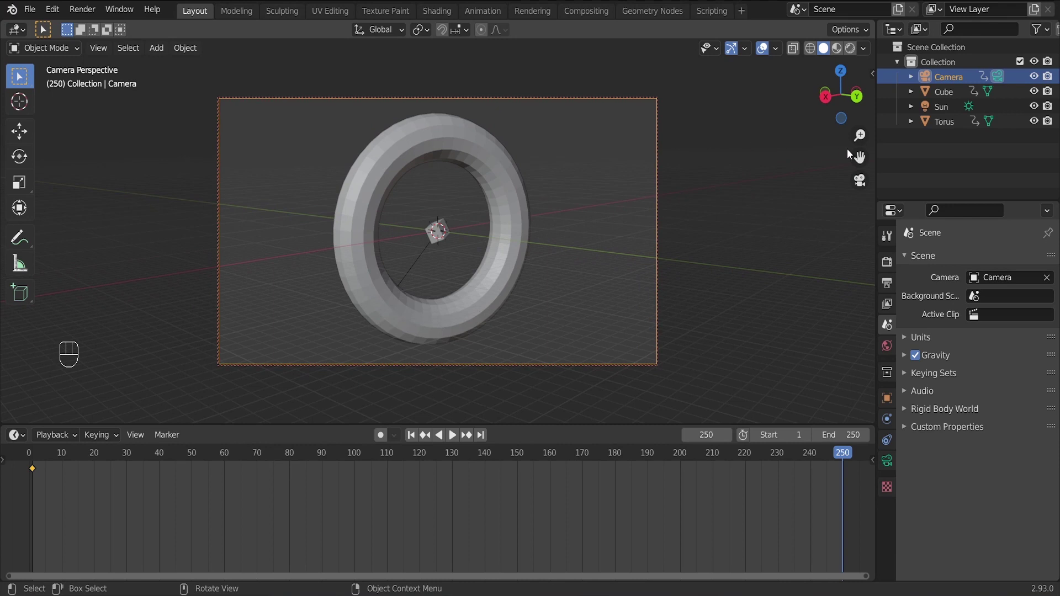
drag(860, 157, 816, 172)
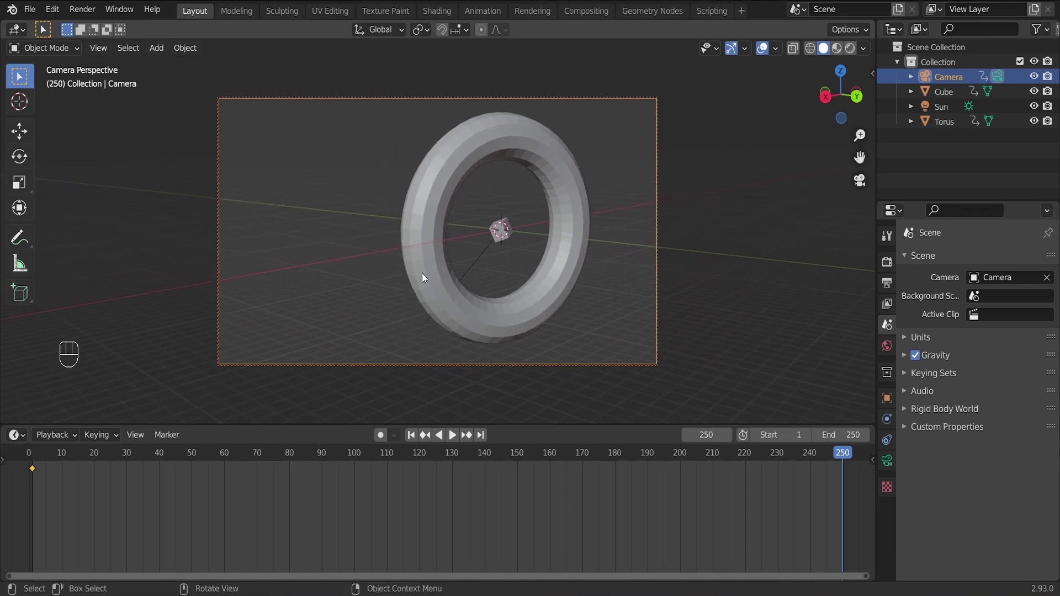
key(i)
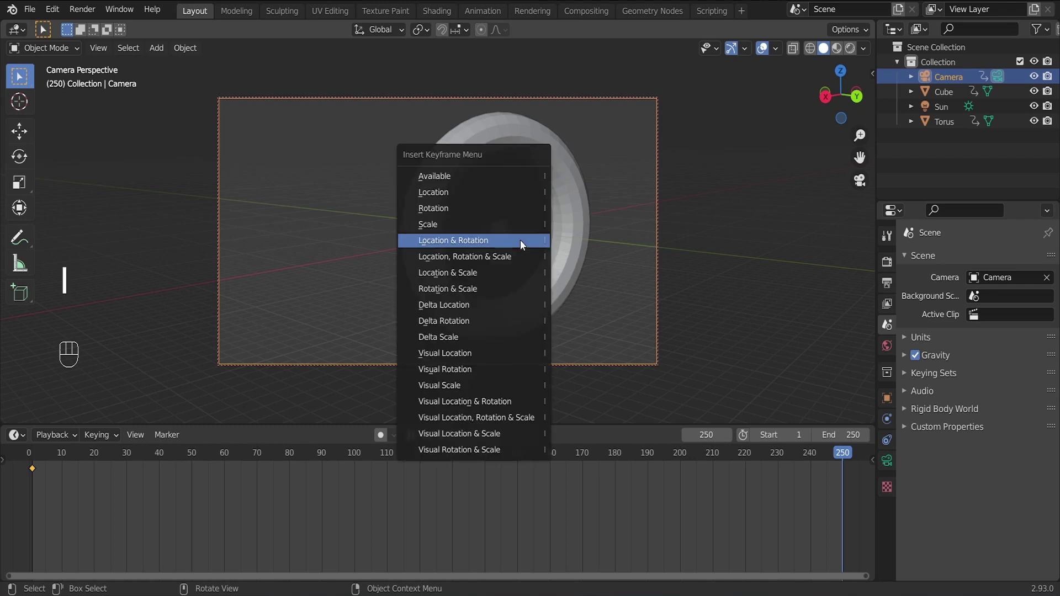
click(521, 240)
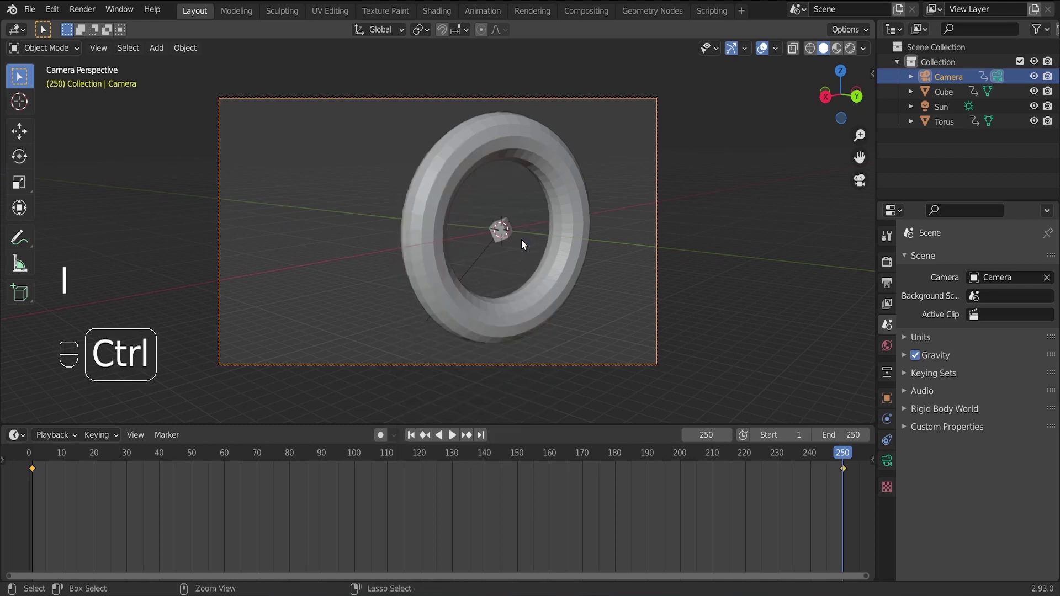
Step: Scrub the timeline to frame 137 to check the camera motion and save the file
key(ctrl+s)
drag(549, 482, 478, 454)
key(ctrl+s)
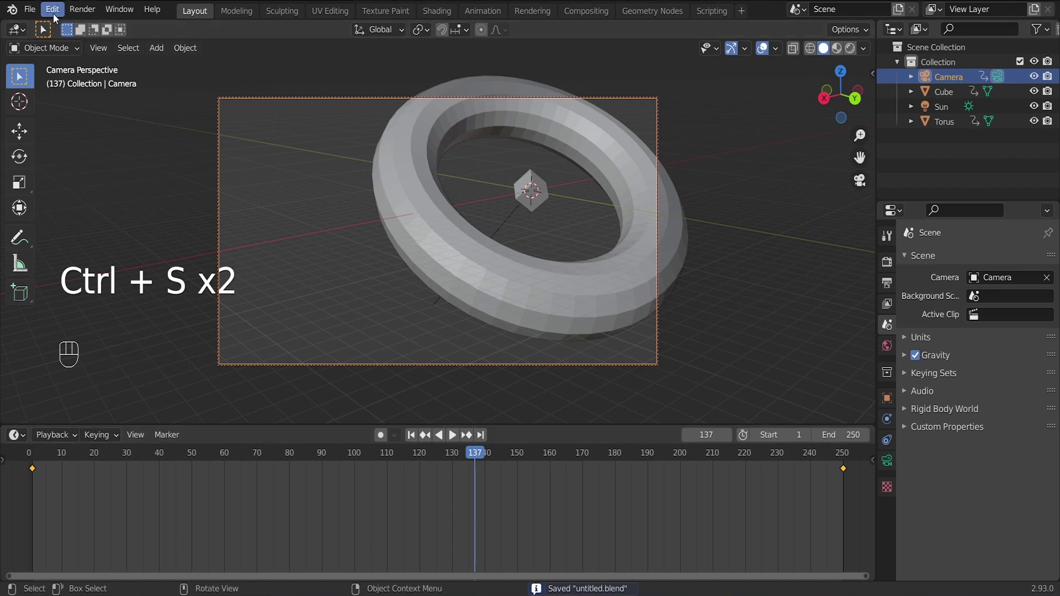
Step: Render a still image of frame 137 to check the look, and close the render window
click(79, 12)
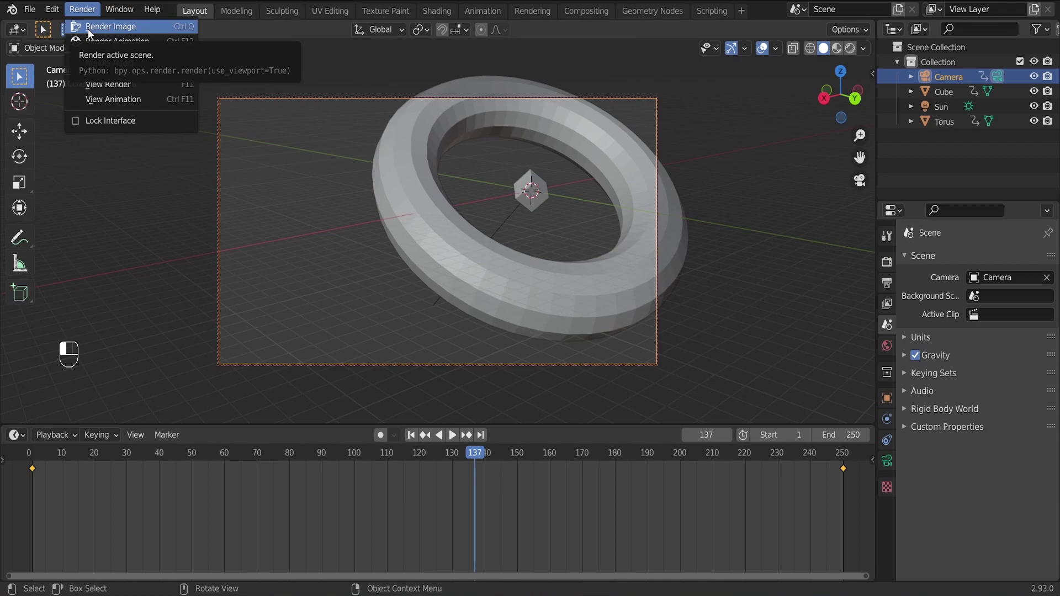
click(88, 28)
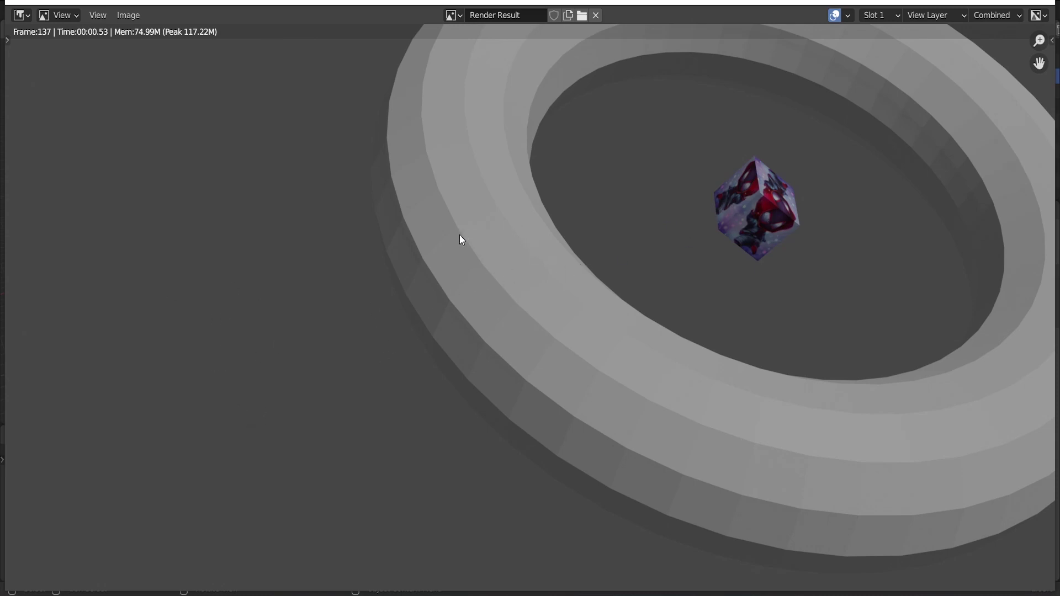
click(1035, 3)
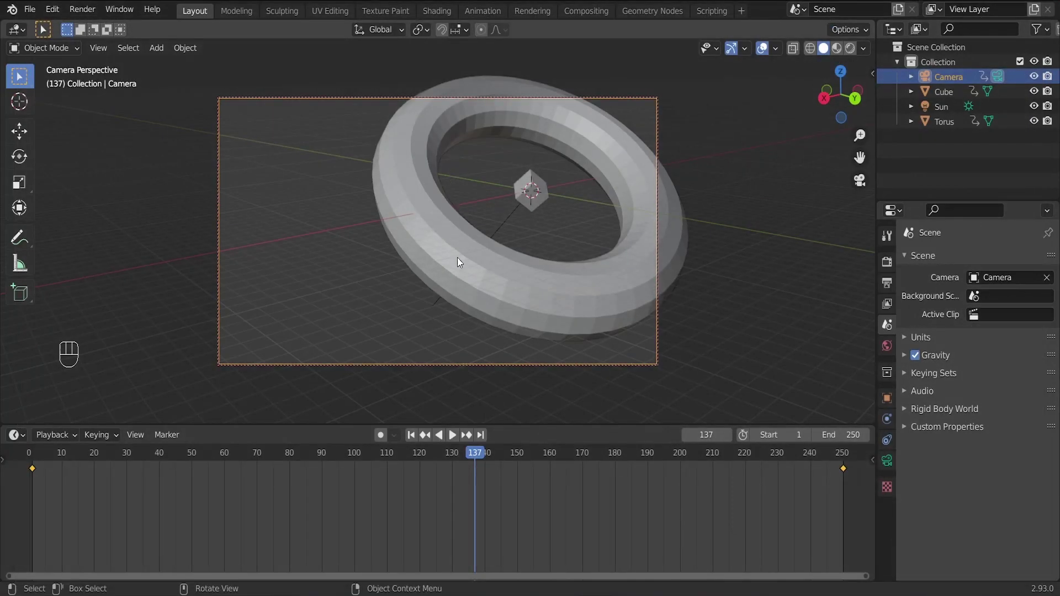
Step: Select the torus and apply Shade Smooth to it
right_click(421, 203)
click(519, 266)
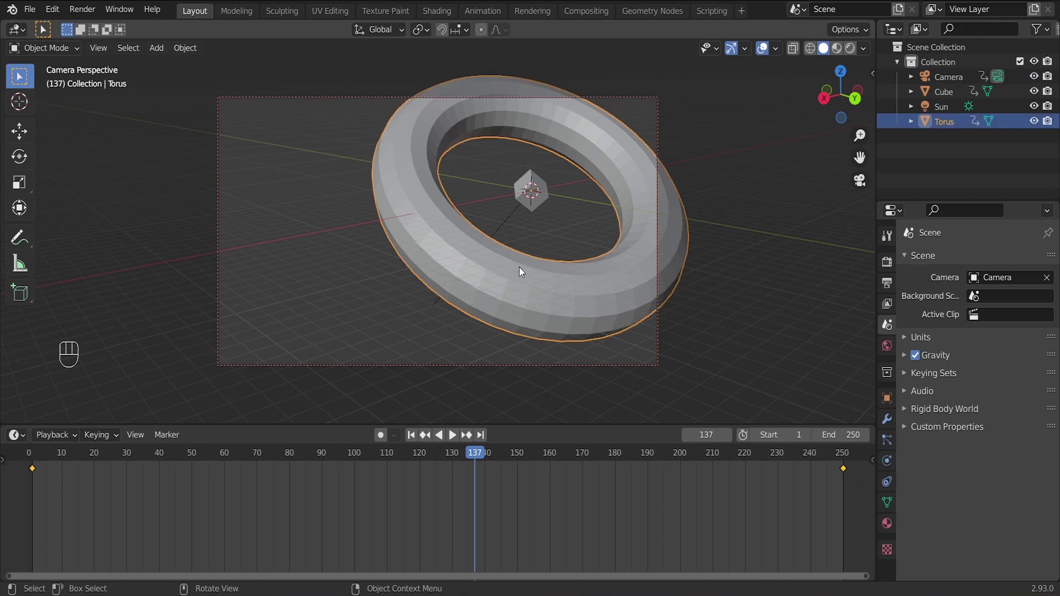
right_click(422, 211)
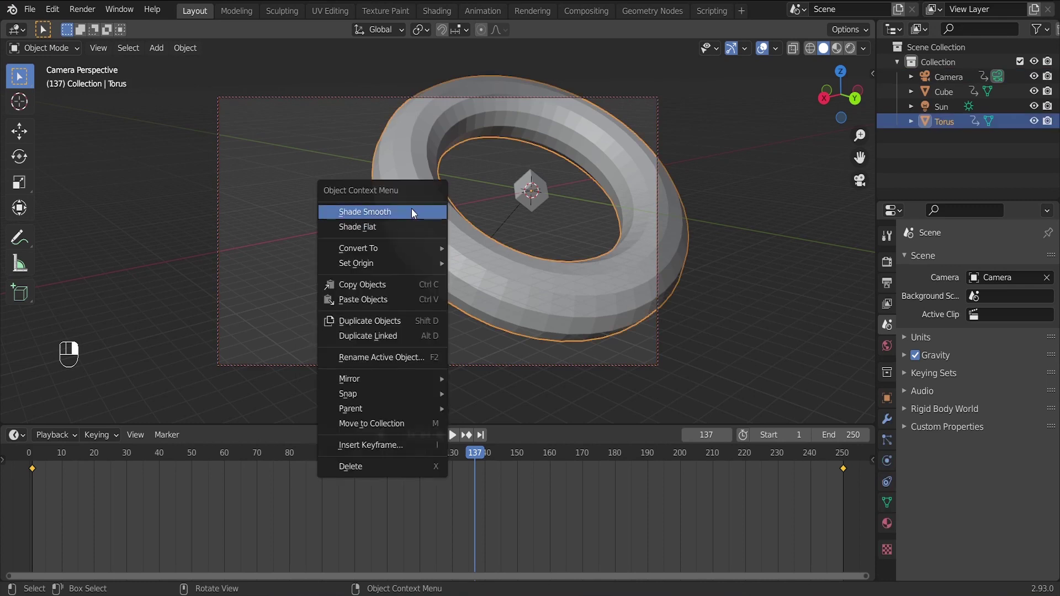
click(412, 209)
Step: Create a new material for the torus in the Shading workspace and give it a light bluish-purple base color
click(435, 11)
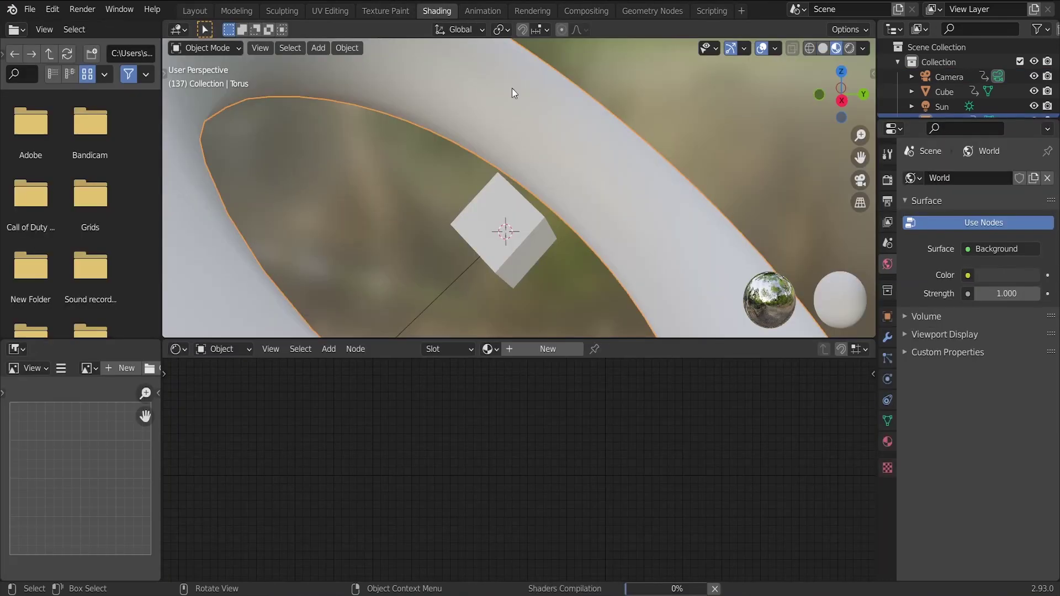
click(516, 347)
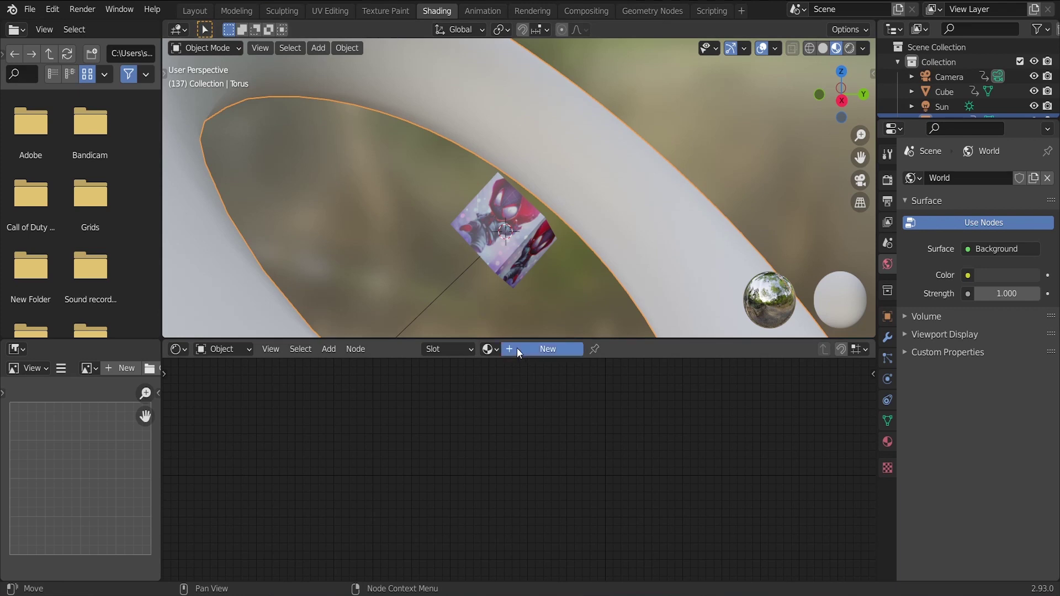
click(671, 398)
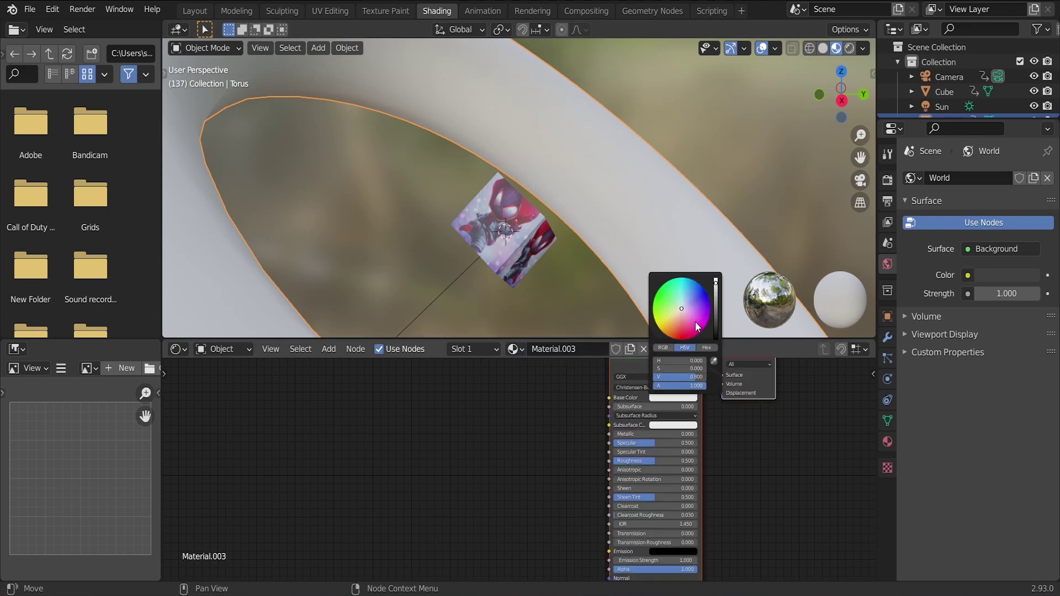
mouse_move(695, 322)
mouse_down()
mouse_move(662, 318)
mouse_move(682, 326)
mouse_move(679, 314)
mouse_up()
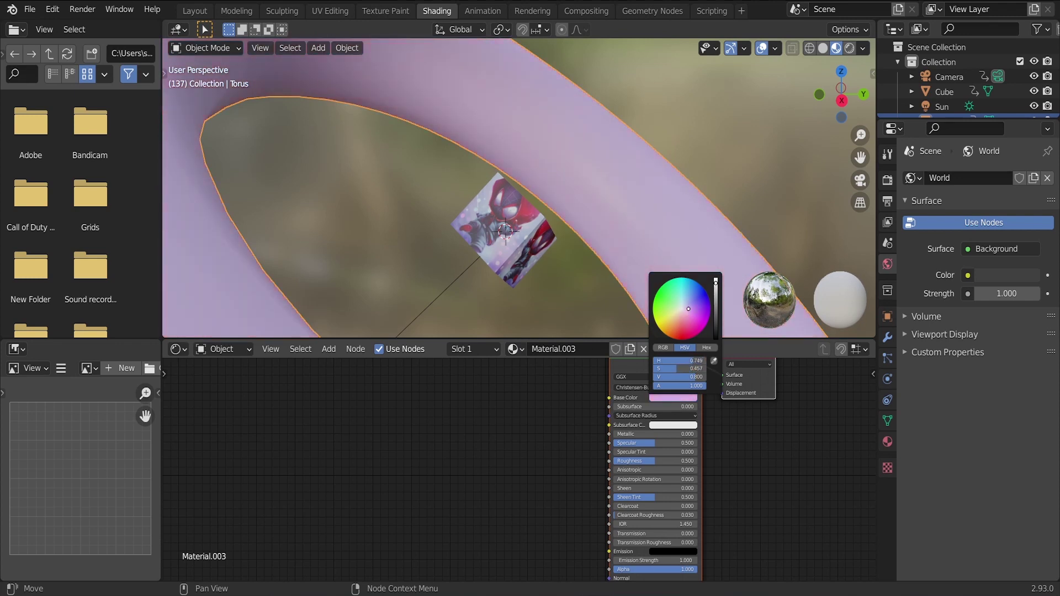
Step: Set the World shader's background strength to 0 and save the file
click(241, 349)
click(233, 385)
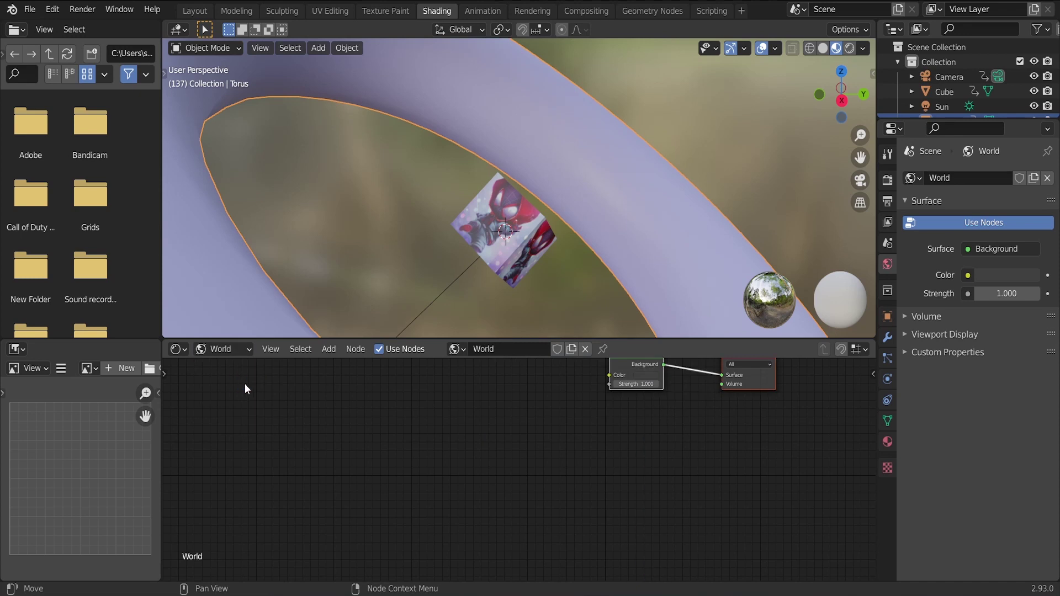
key(Home)
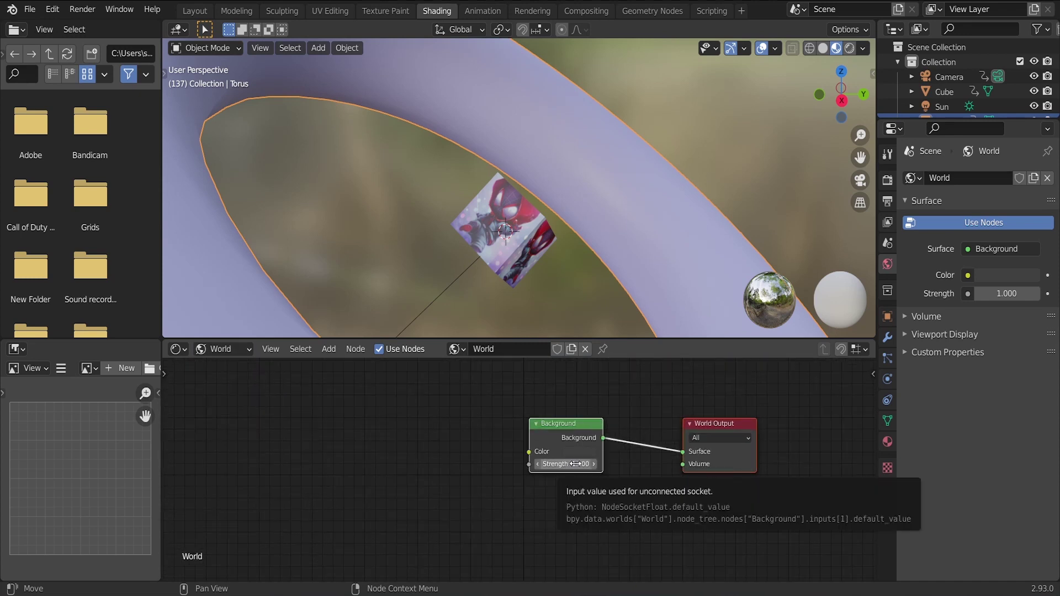
drag(575, 464, 544, 464)
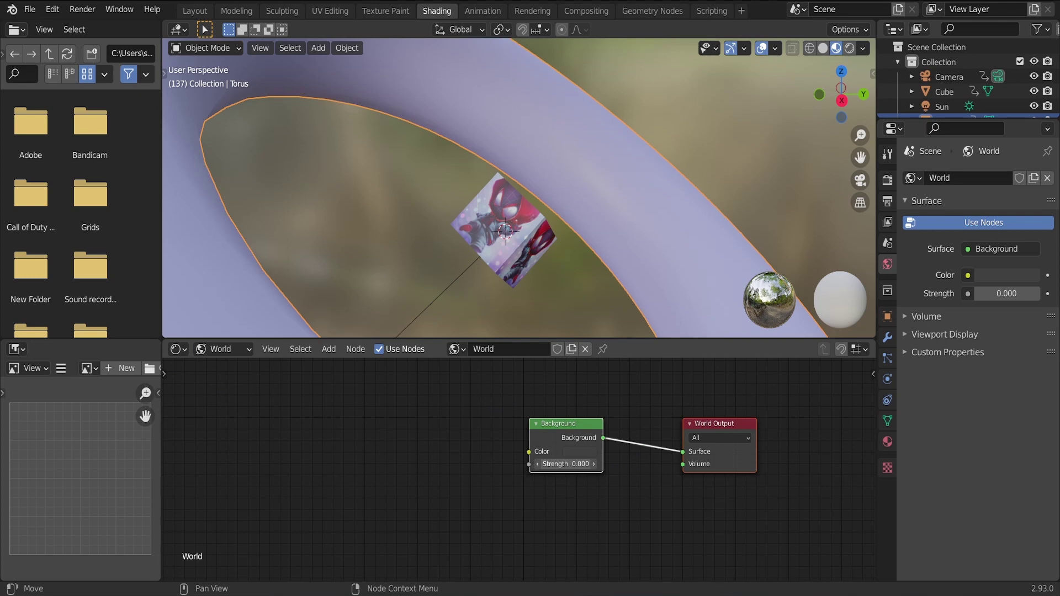
click(445, 410)
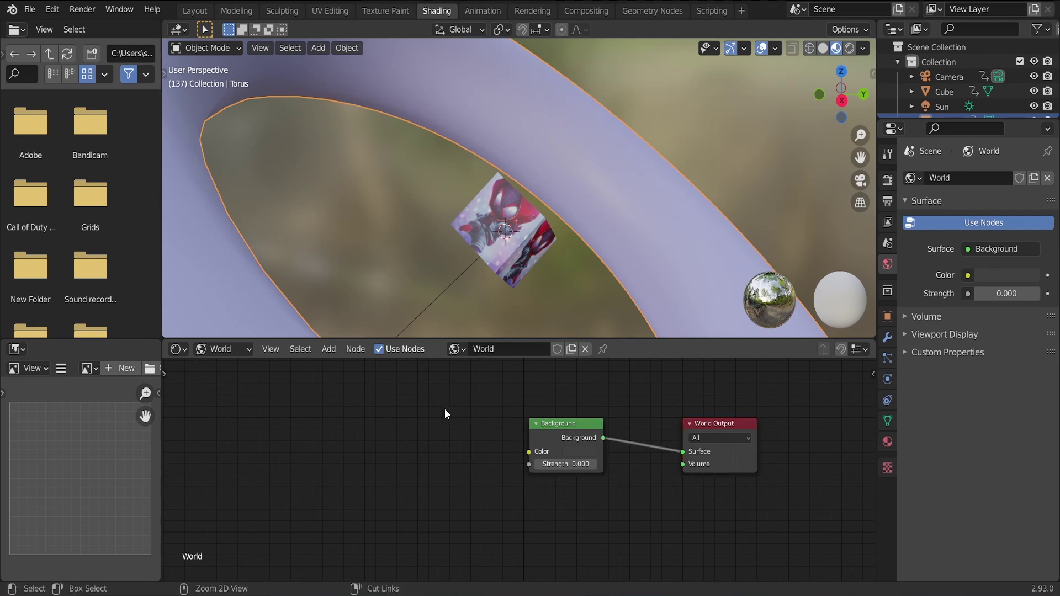
key(ctrl+s)
Step: Return to the Layout workspace and render frame 137 again to check the torus material and background
click(198, 11)
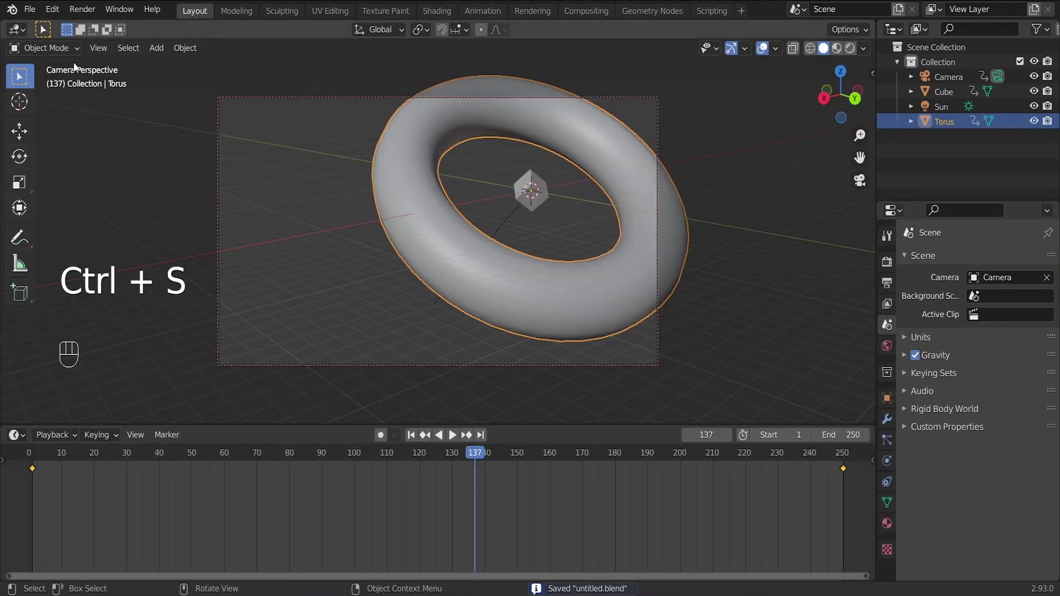
click(83, 9)
click(105, 24)
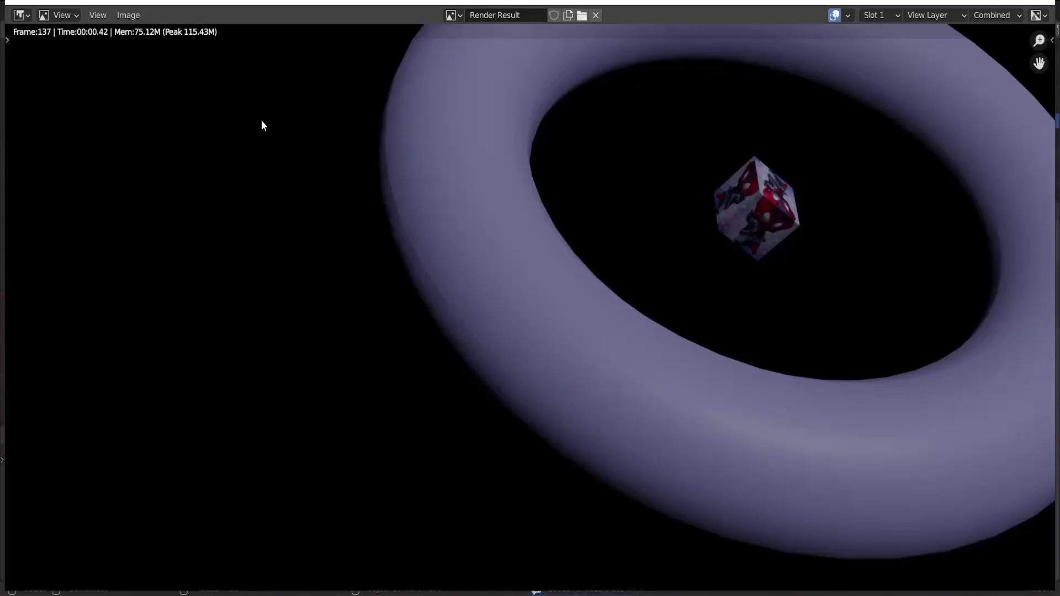
scroll(563, 239, down, 3)
scroll(563, 240, up, 3)
click(1044, 5)
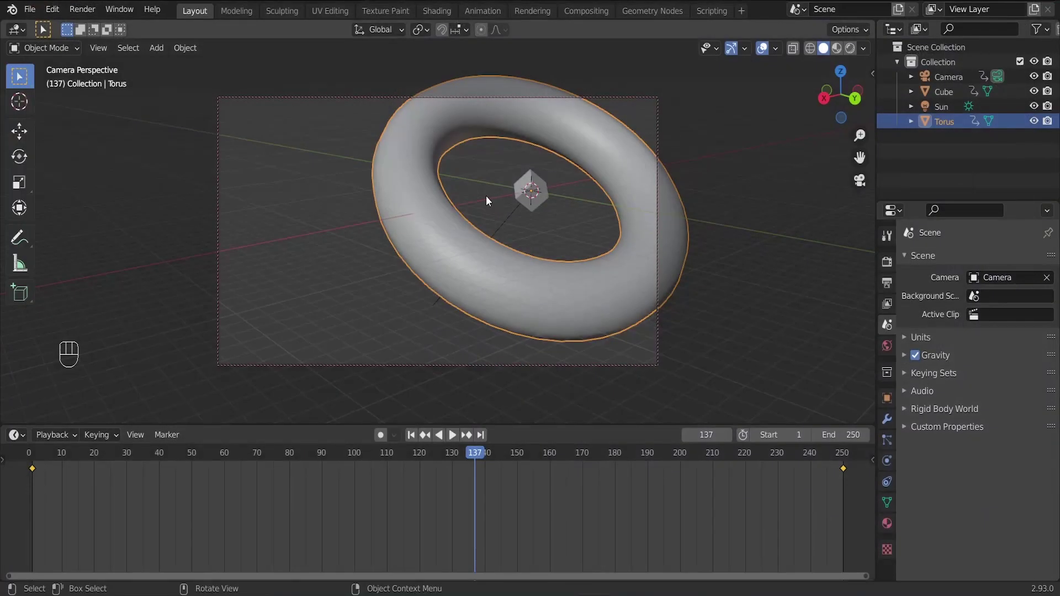
Step: Preview the animation by scrubbing through the timeline to frame 245, and save the file
key(space)
drag(265, 450, 826, 449)
key(ctrl+s)
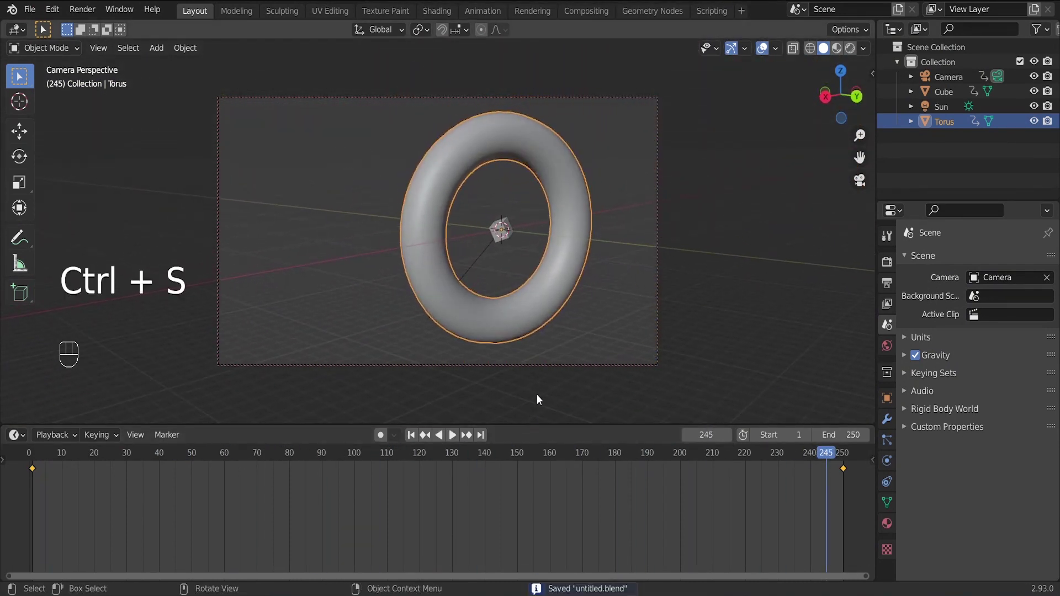
Step: Set the render output path to the recently used donut folder
click(886, 262)
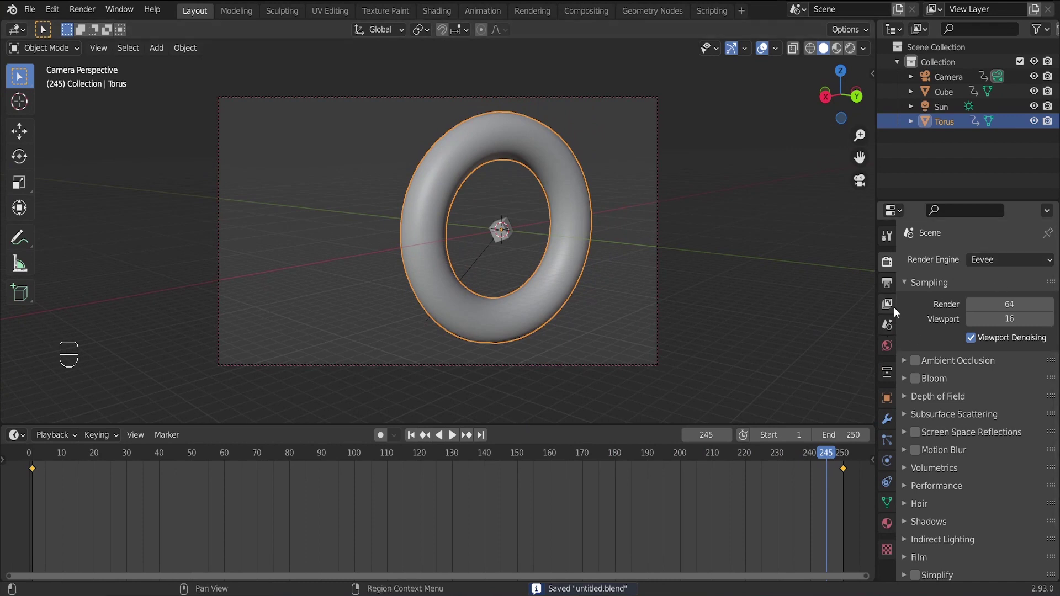
click(886, 283)
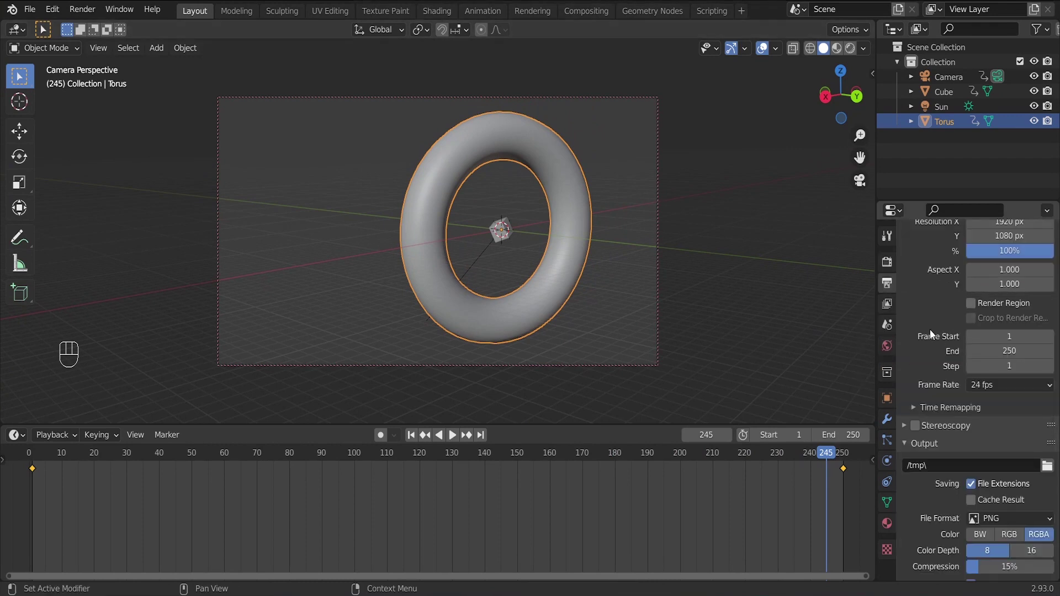
scroll(930, 329, down, 3)
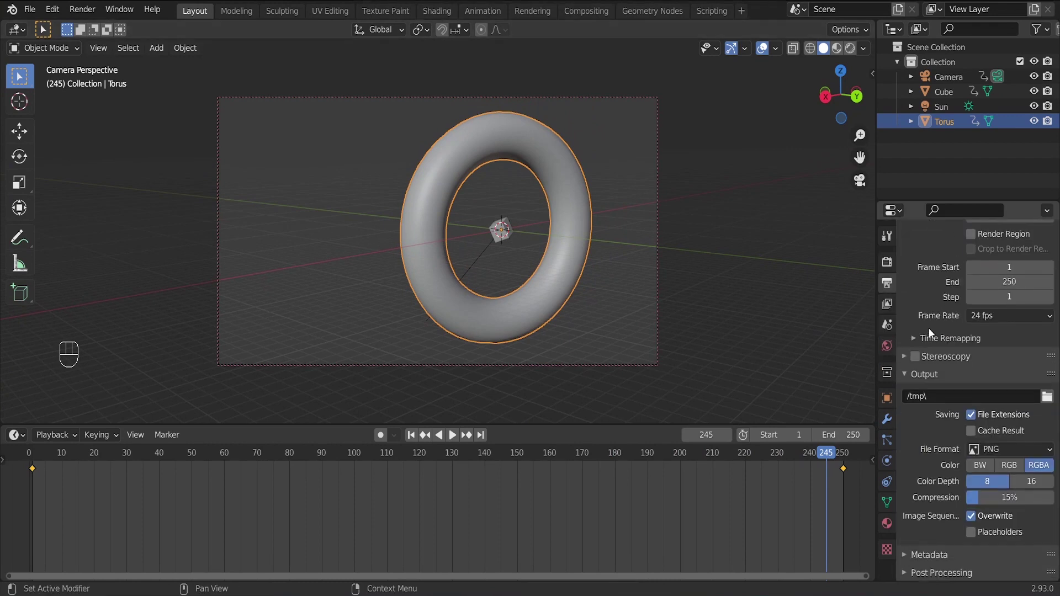
click(1047, 397)
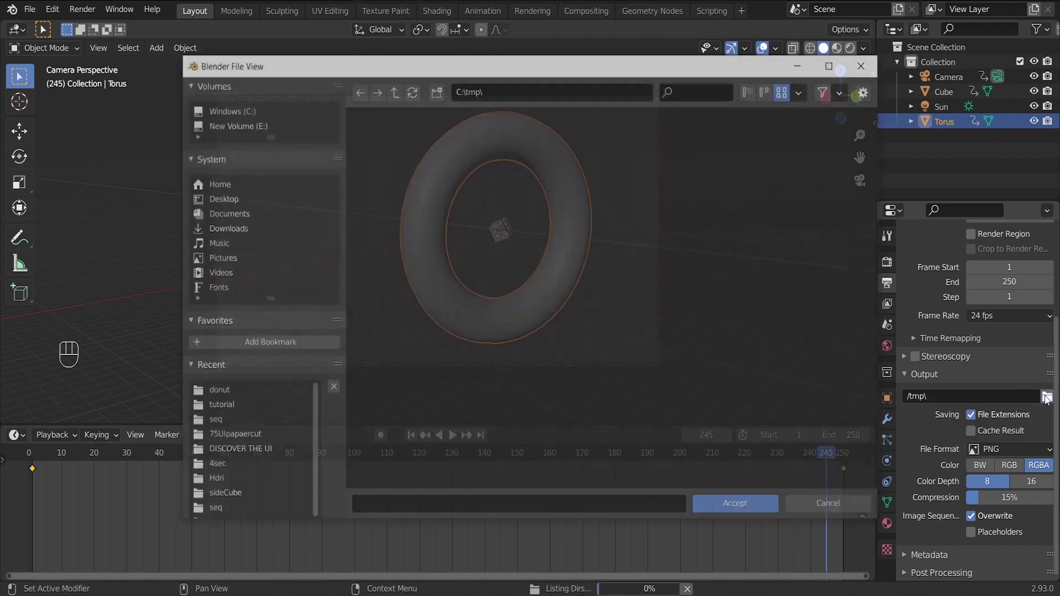
click(221, 391)
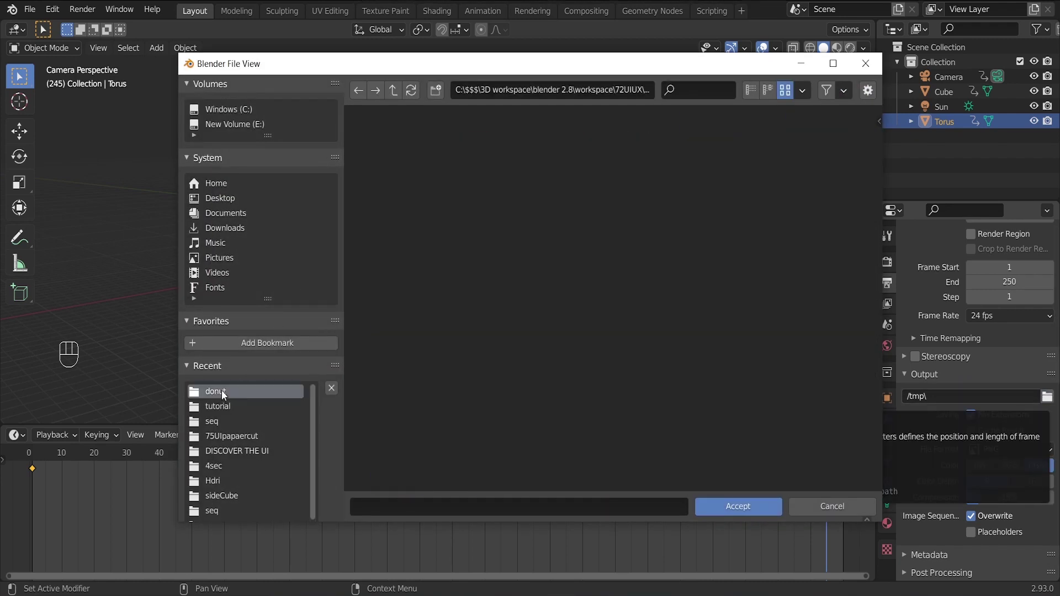
click(733, 504)
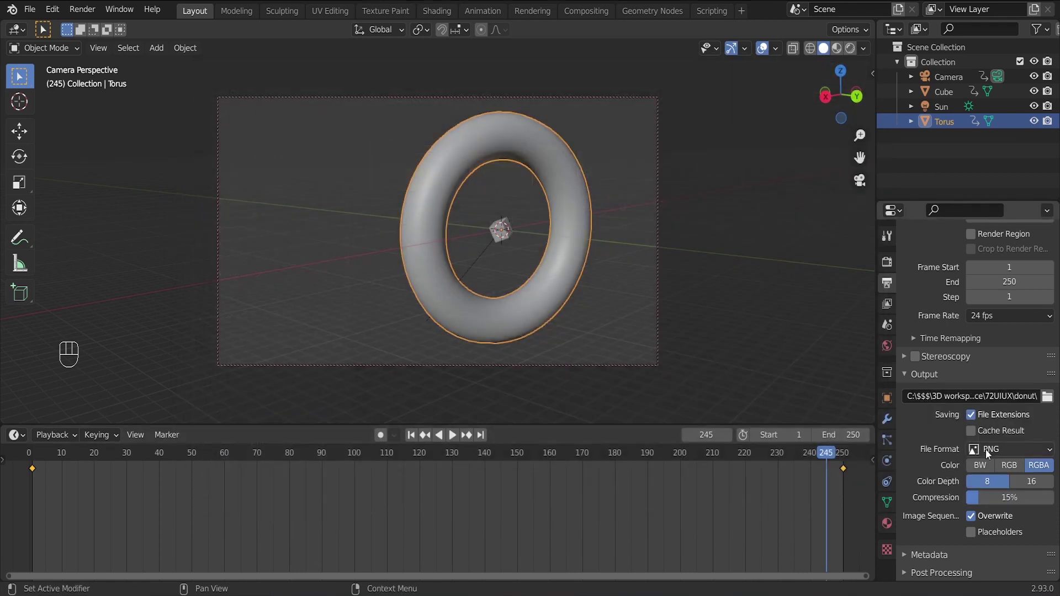
Step: Set the output file format to FFmpeg Video with an MPEG-4 container, and save the file
click(1016, 448)
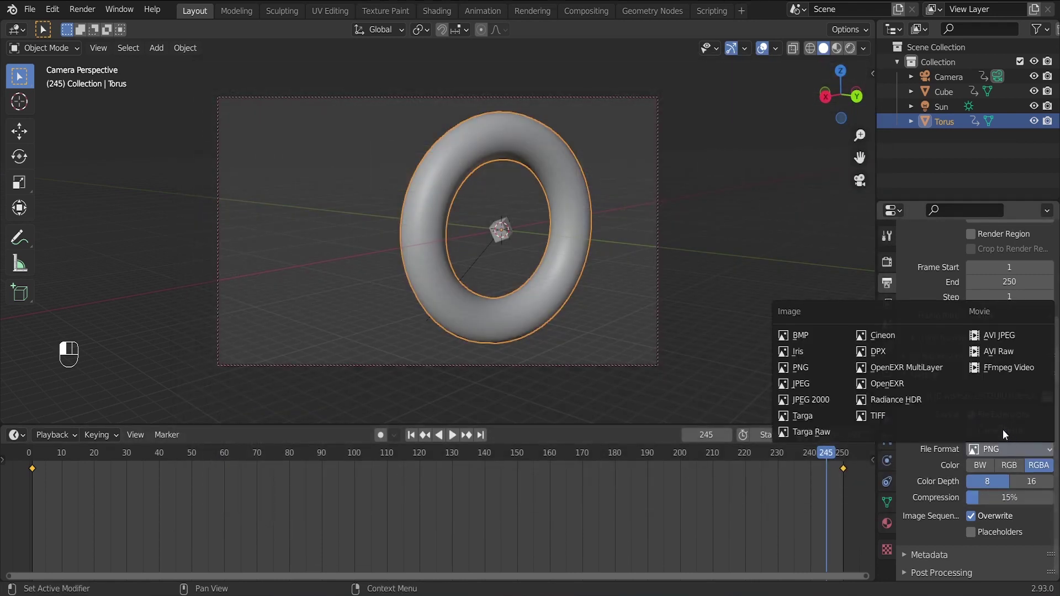
click(1002, 370)
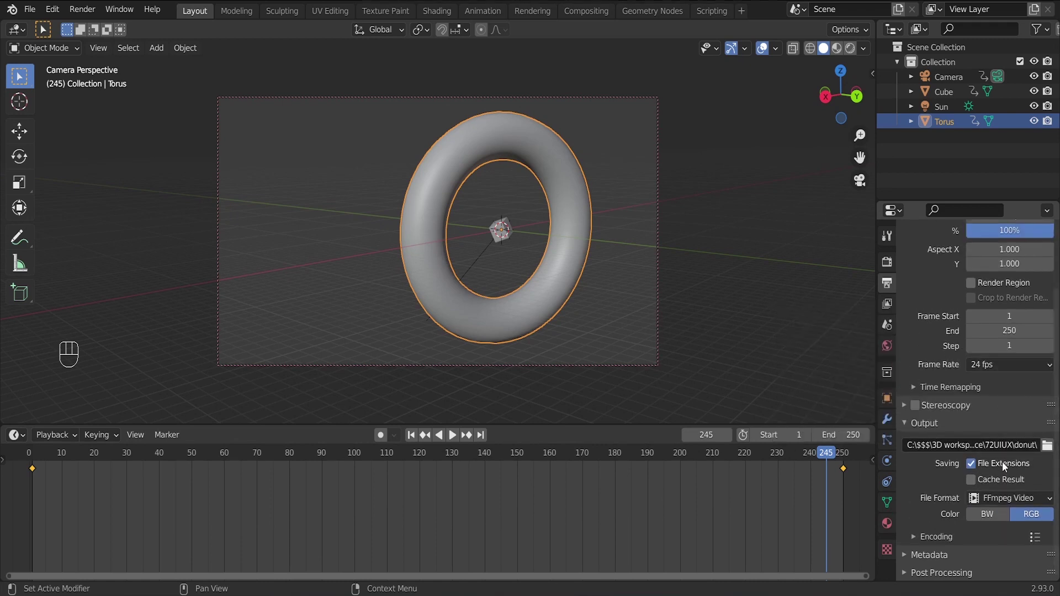
click(937, 537)
scroll(956, 487, down, 5)
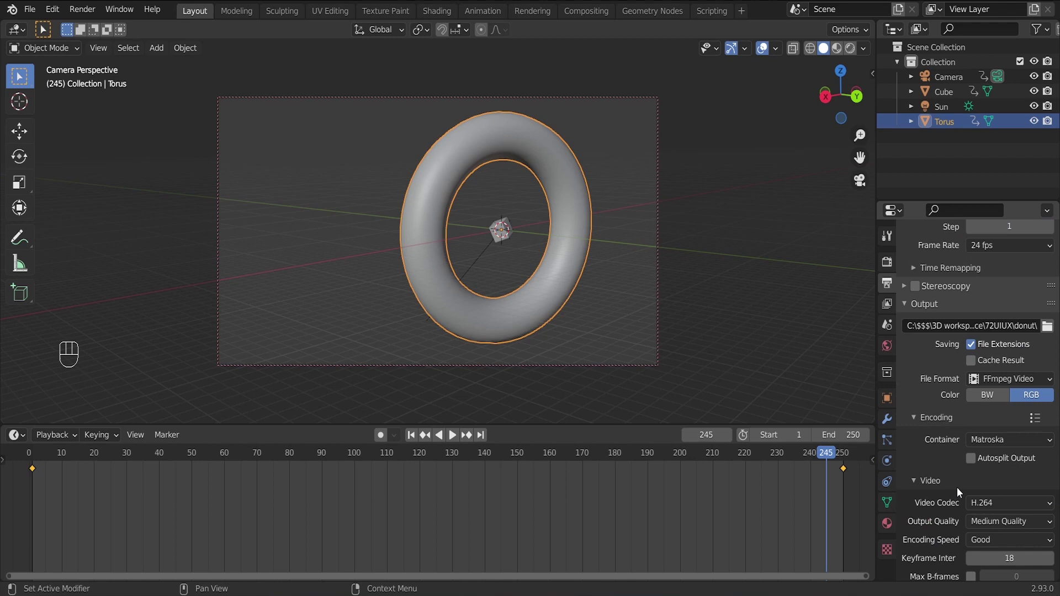
click(1025, 436)
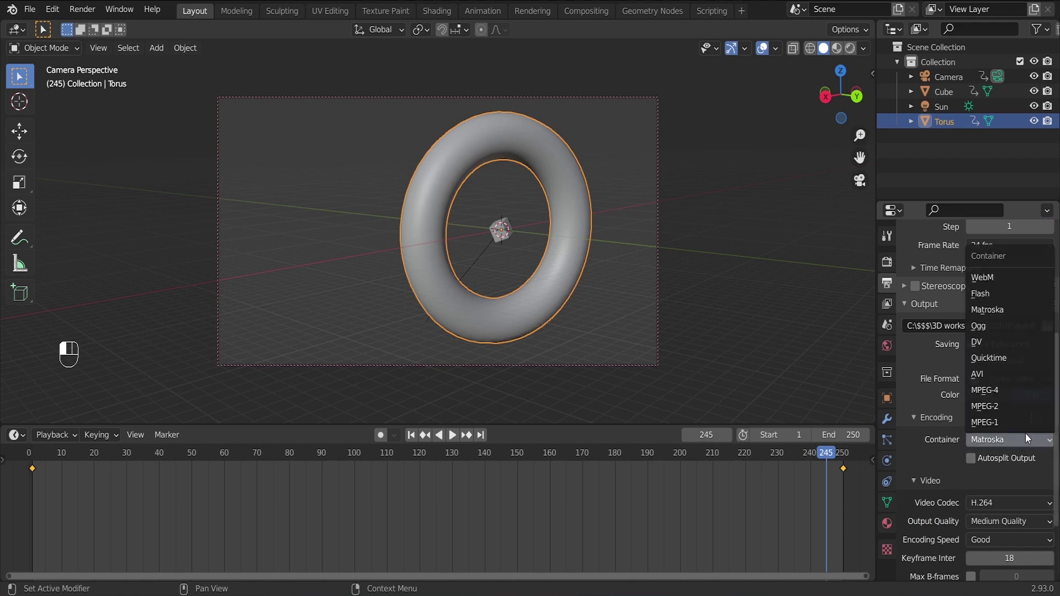
click(1009, 388)
scroll(963, 465, down, 4)
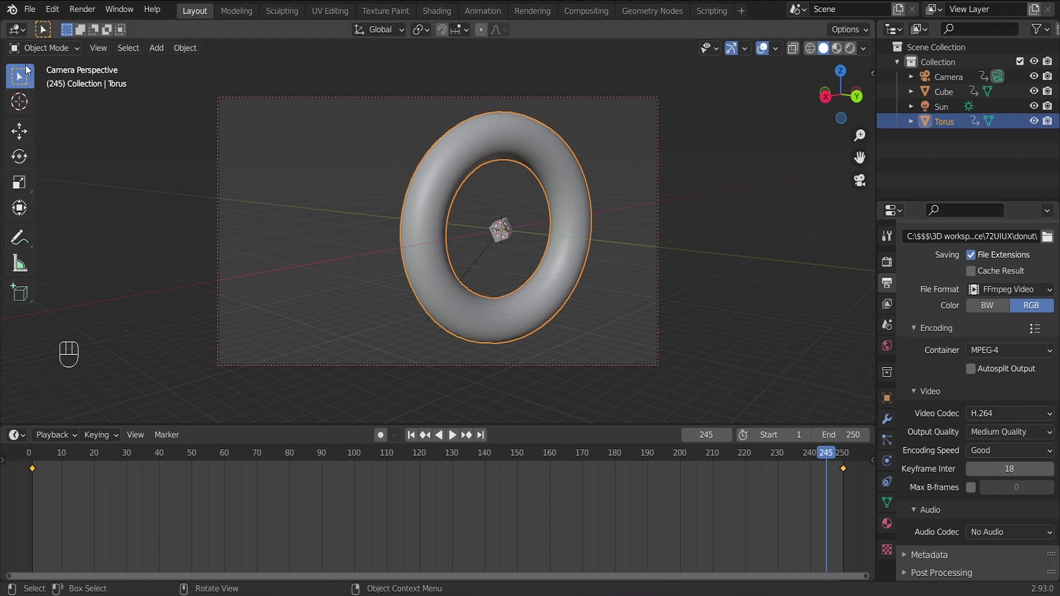
click(26, 10)
click(76, 104)
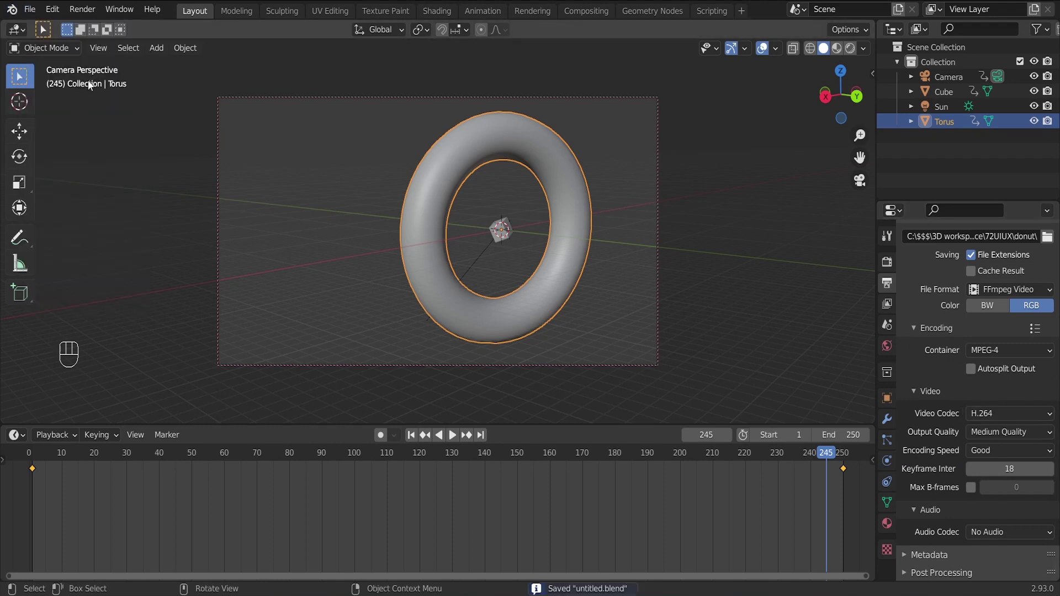
Step: Render the full animation as MPEG-4 video and view the rendered frames in the render window
click(86, 11)
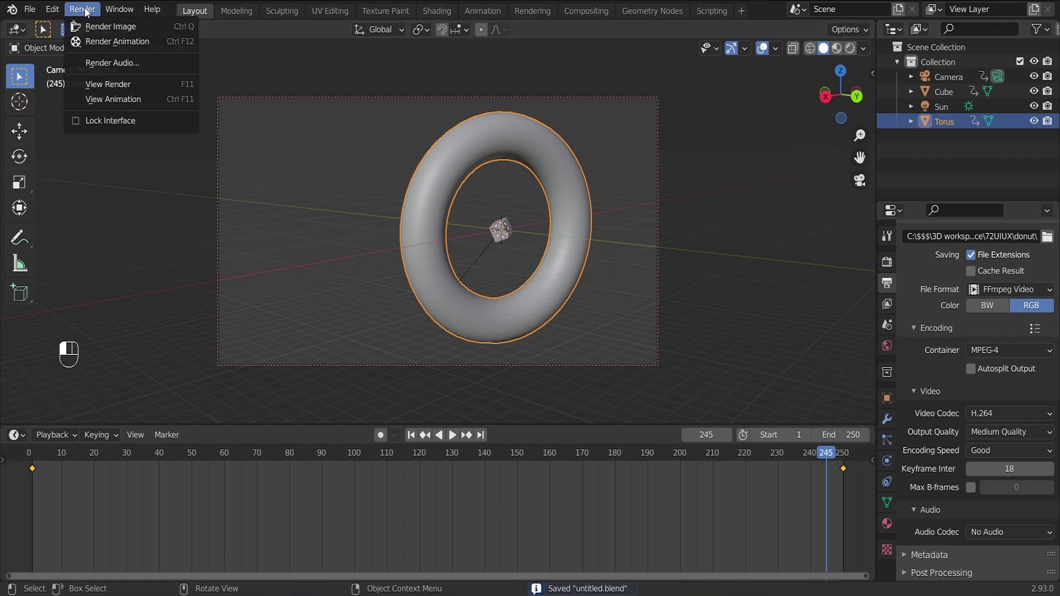
click(110, 42)
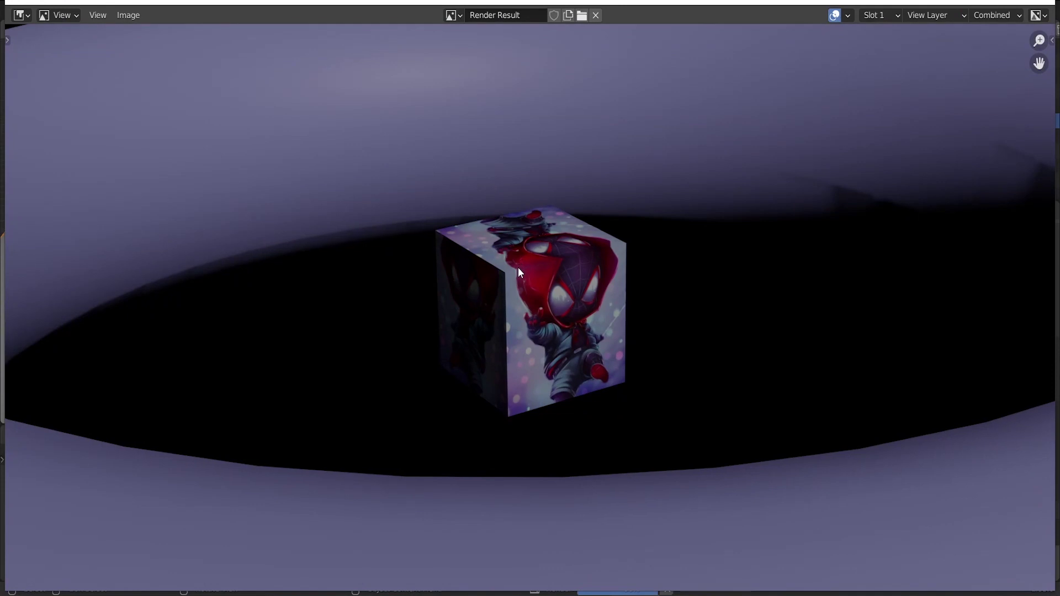
scroll(518, 267, down, 4)
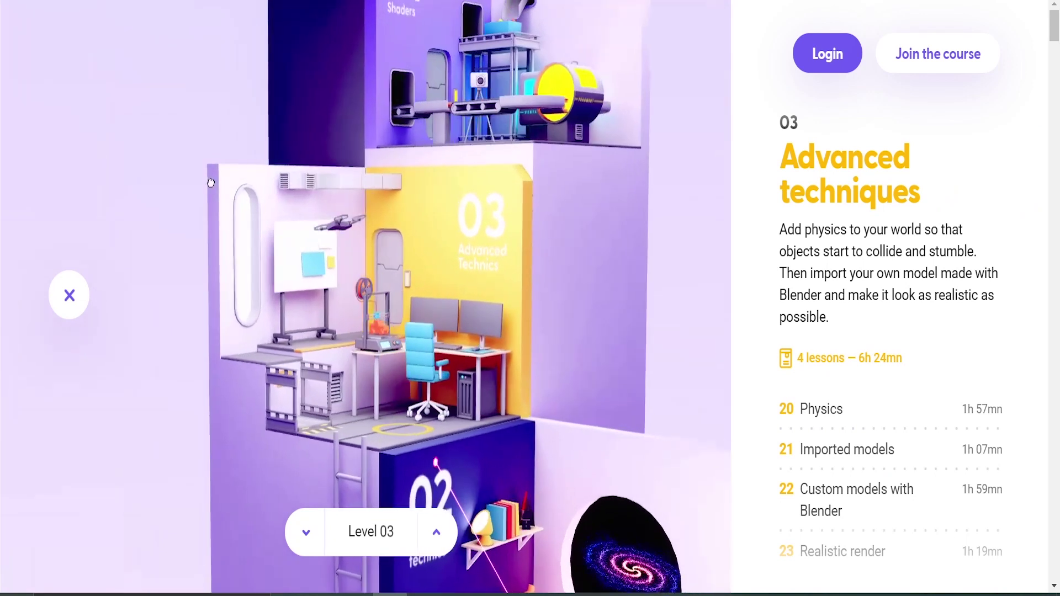
Step: Switch to the browser and examine the scroll-driven 3D scenes on the illustrated course site and the Midwam website, including its click-and-hold interactions
click(436, 533)
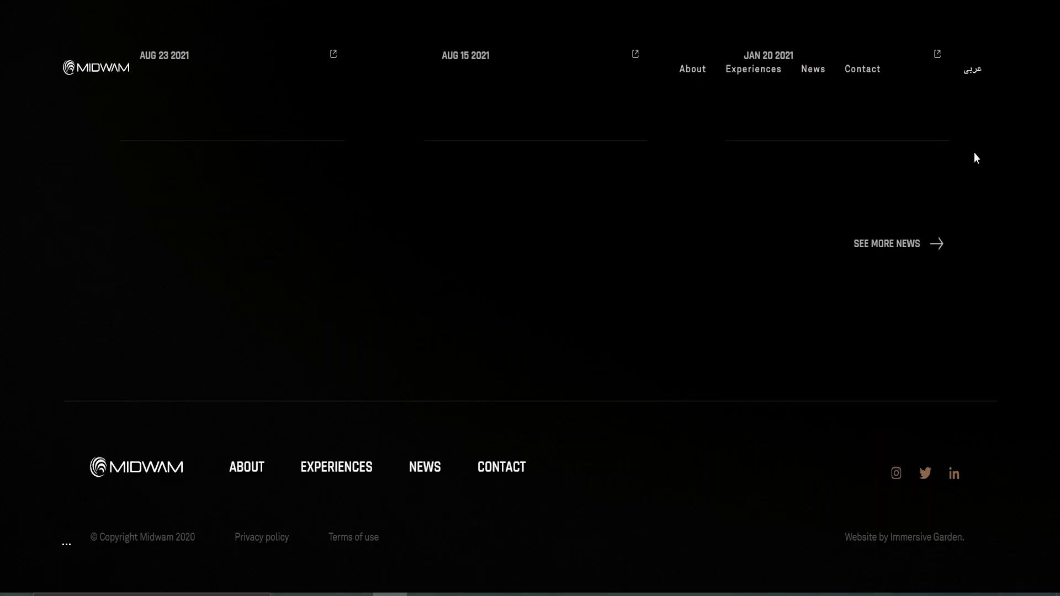
scroll(526, 220, up, 15)
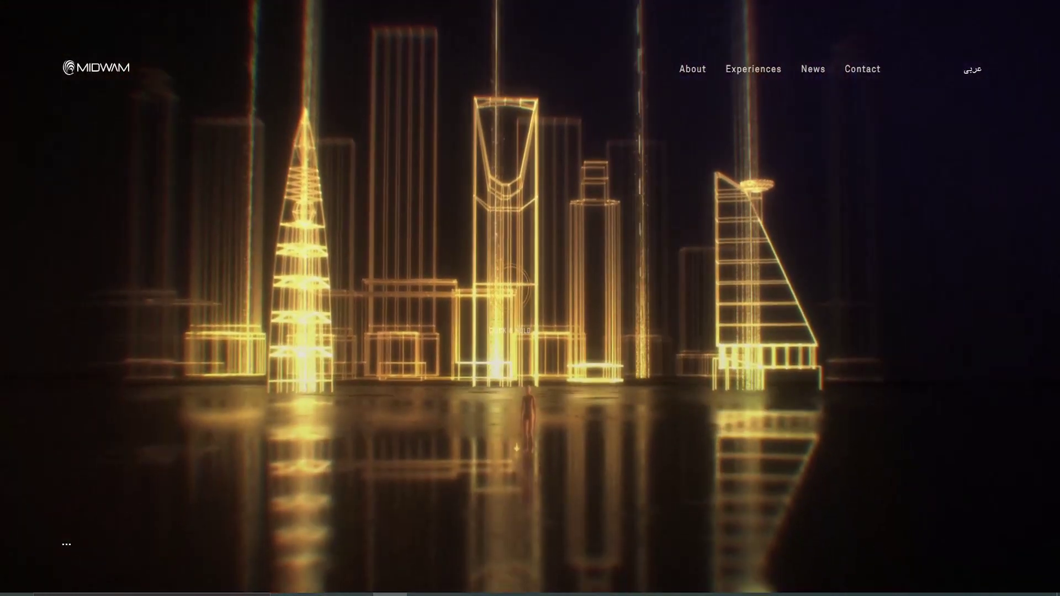
drag(513, 284, 547, 314)
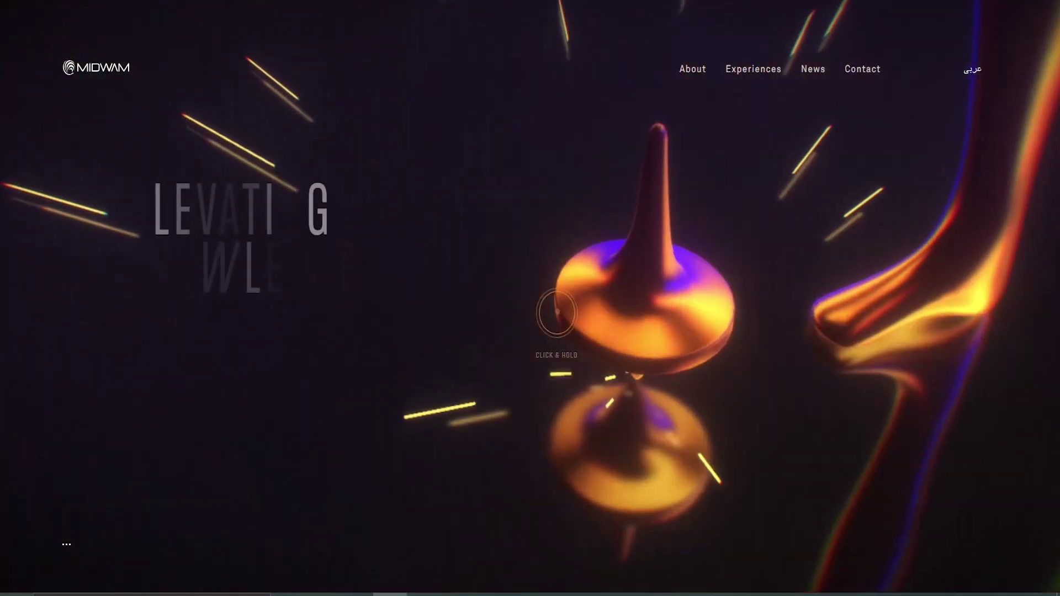
mouse_move(555, 305)
mouse_down()
mouse_move(563, 301)
mouse_move(525, 289)
mouse_up()
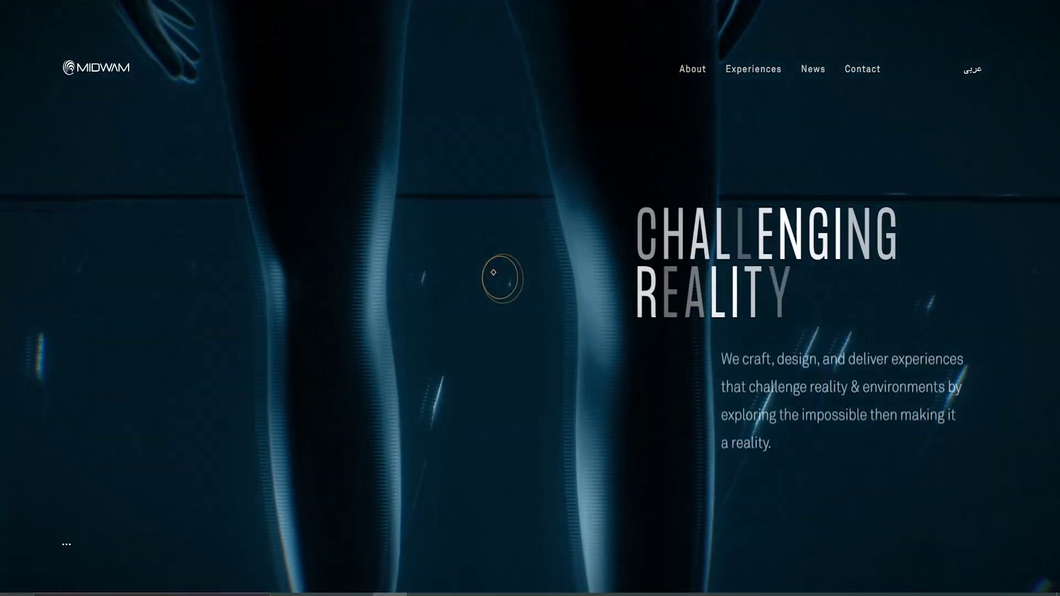
drag(350, 211, 549, 306)
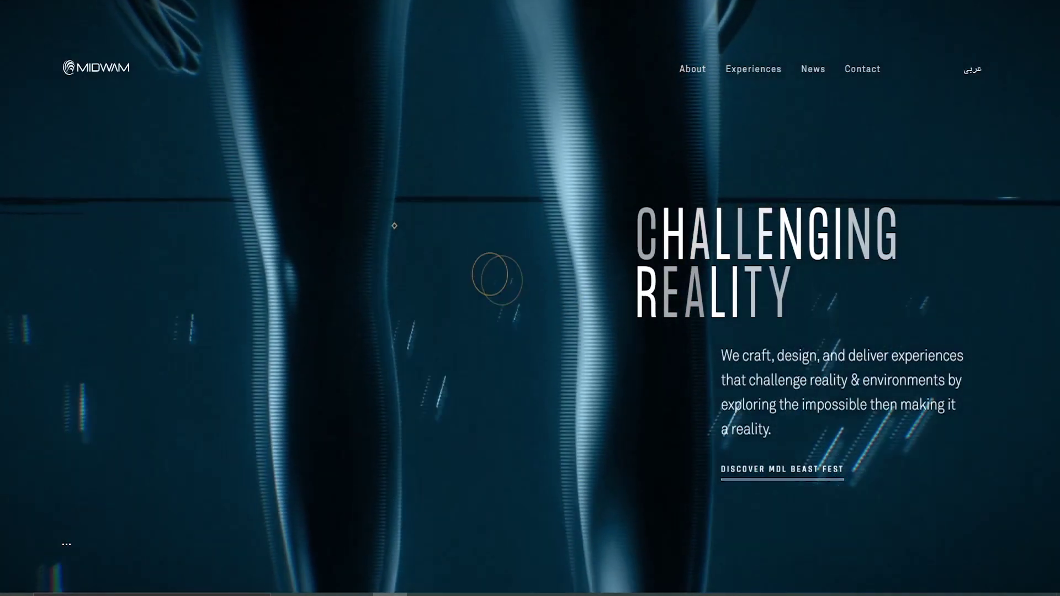